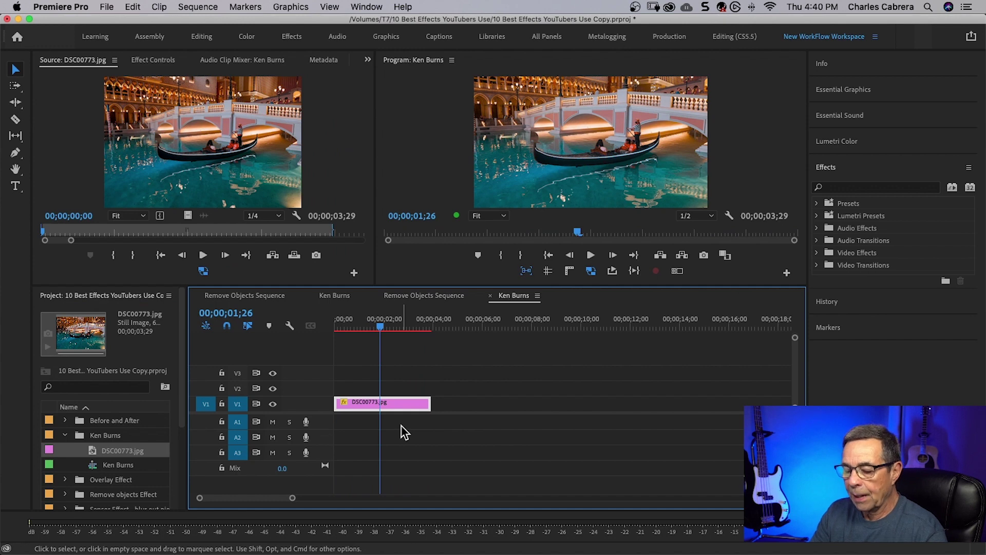
# - Enable Position and Scale keyframing for the DSC00773.jpg clip at its first frame
pyautogui.hotkey('shift', '5')
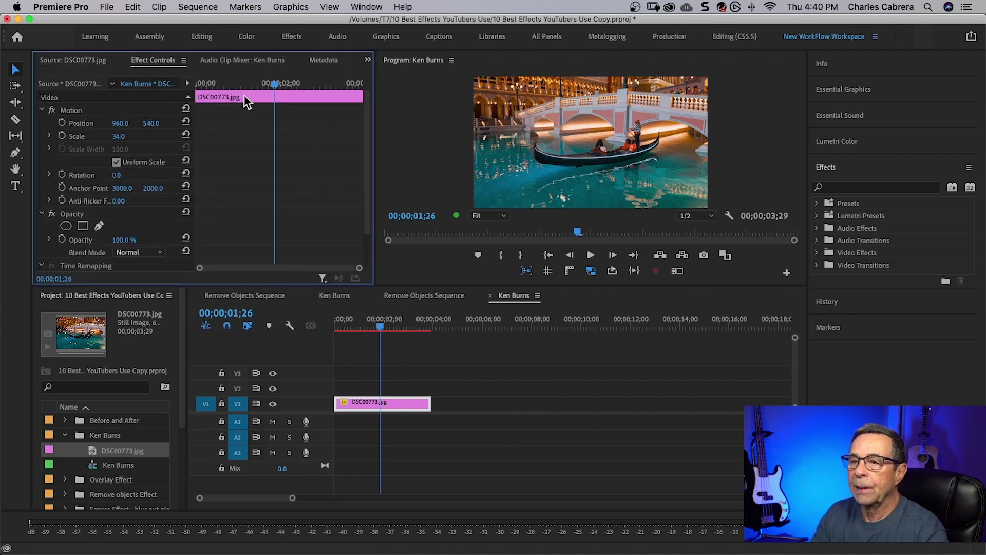
pyautogui.moveTo(276, 85); pyautogui.dragTo(166, 91)
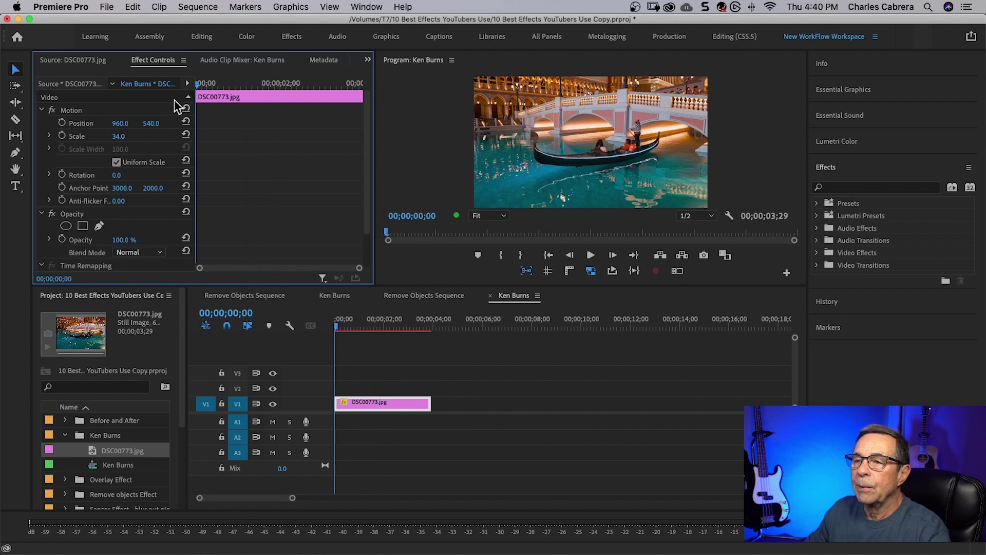
pyautogui.click(62, 123)
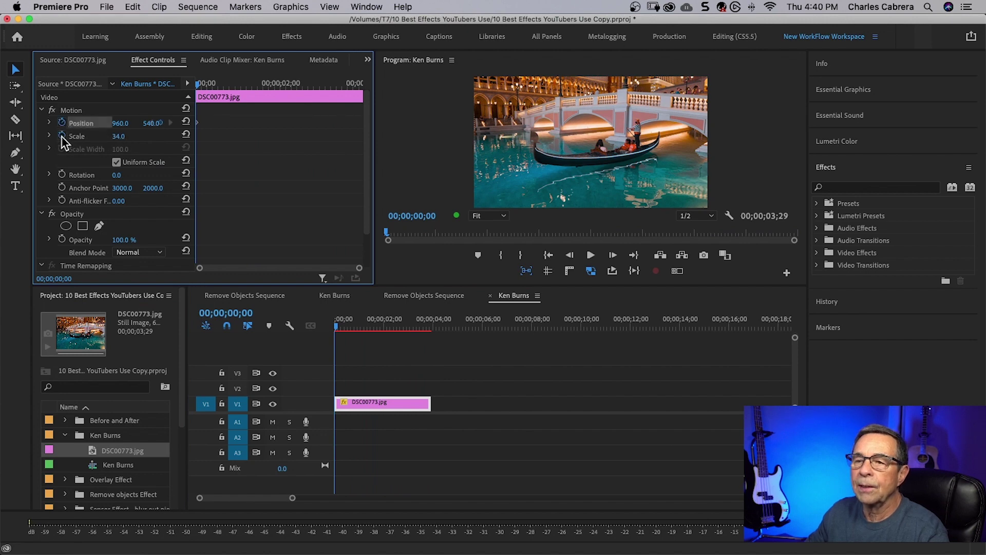
pyautogui.click(62, 136)
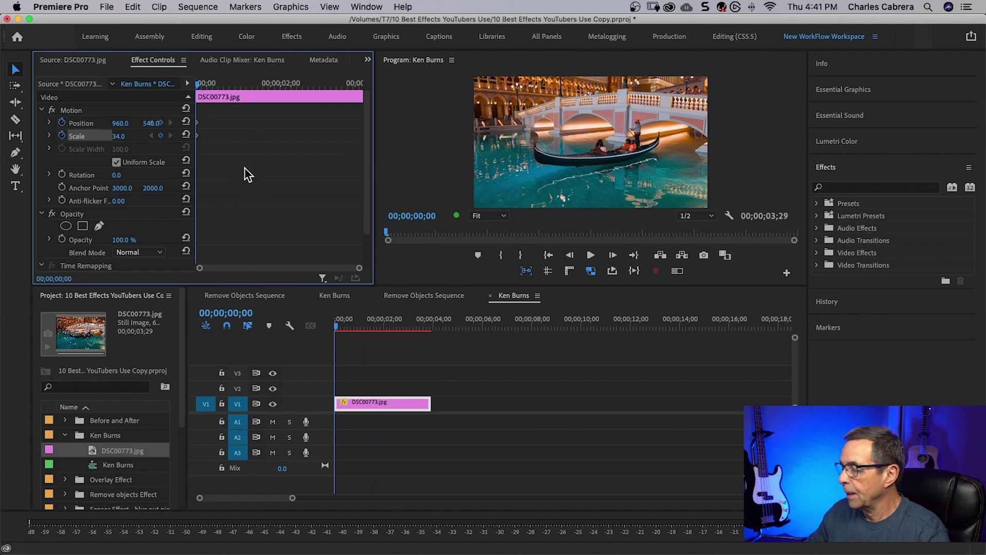
# - At 00;00;02;16, keyframe a Scale of 58 and a shifted vertical Position for the photo, and play back the zoom
pyautogui.moveTo(199, 88); pyautogui.dragTo(303, 104)
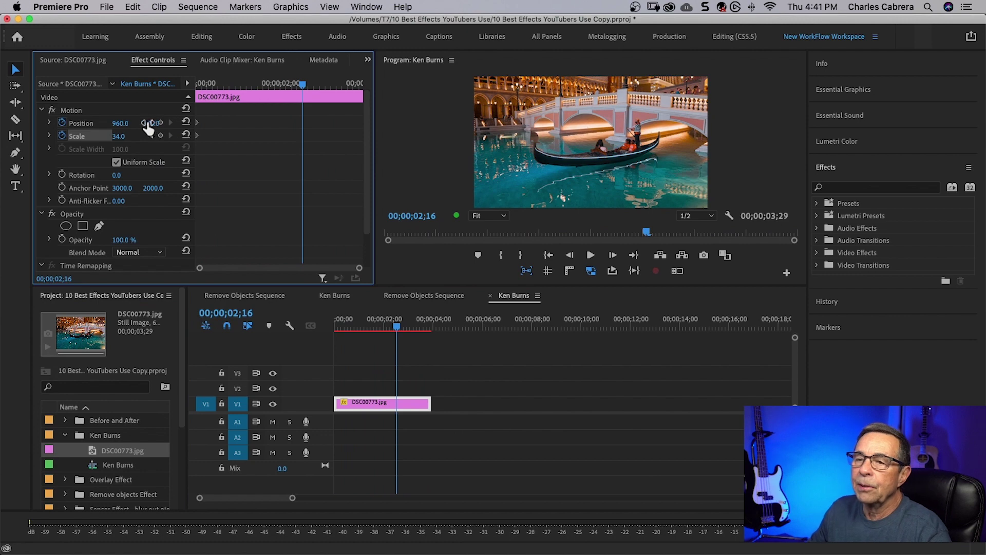
pyautogui.click(152, 124)
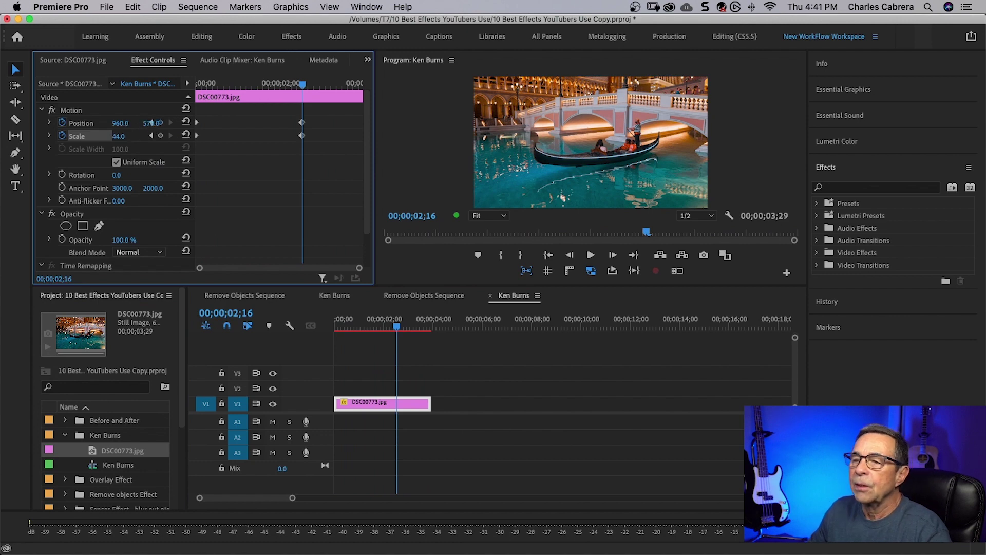
pyautogui.moveTo(128, 137); pyautogui.dragTo(132, 140)
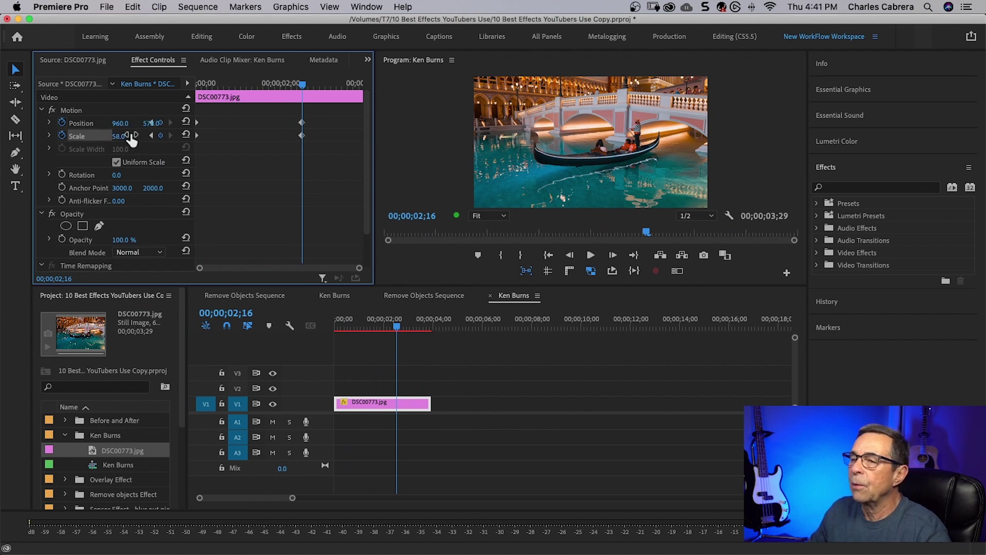
pyautogui.press('Home')
pyautogui.press('space')
pyautogui.press('space')
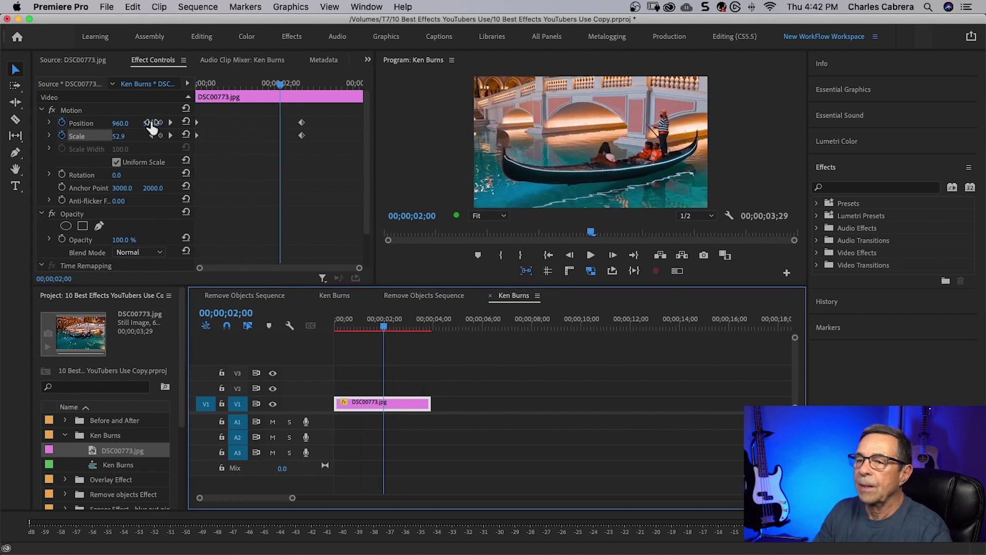
# - Adjust the photo's horizontal and vertical Position at the 00;00;02;16 keyframe to reframe the gondola, and play back the move
pyautogui.moveTo(280, 85); pyautogui.dragTo(304, 92)
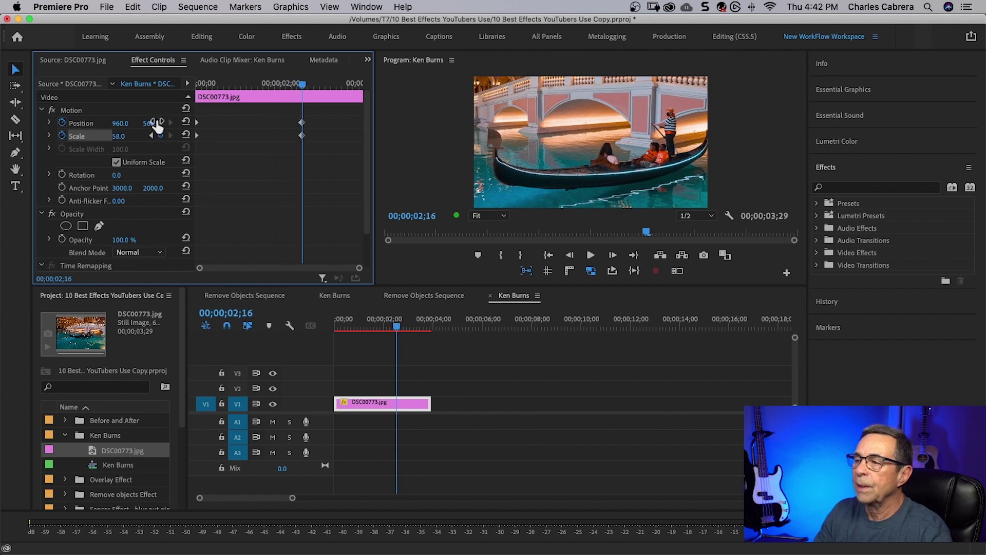
pyautogui.click(152, 122)
pyautogui.press('space')
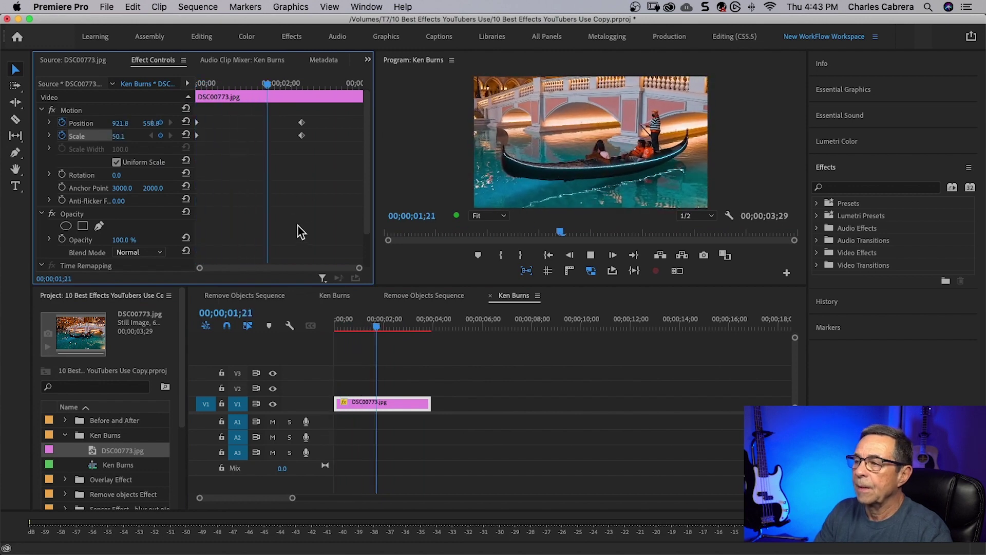
pyautogui.press('space')
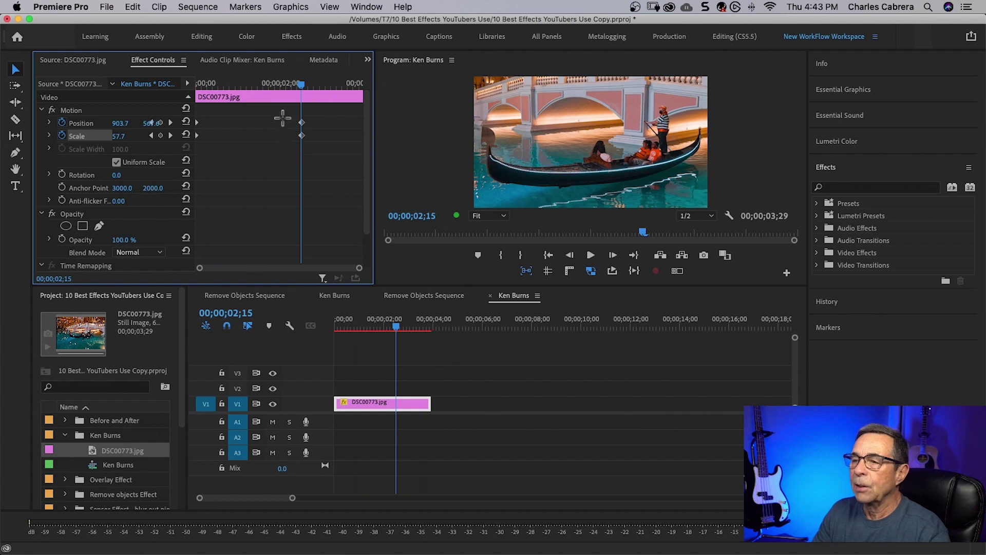
# - Apply Ease In temporal interpolation to the photo's ending Position and Scale keyframes
pyautogui.rightClick(303, 141)
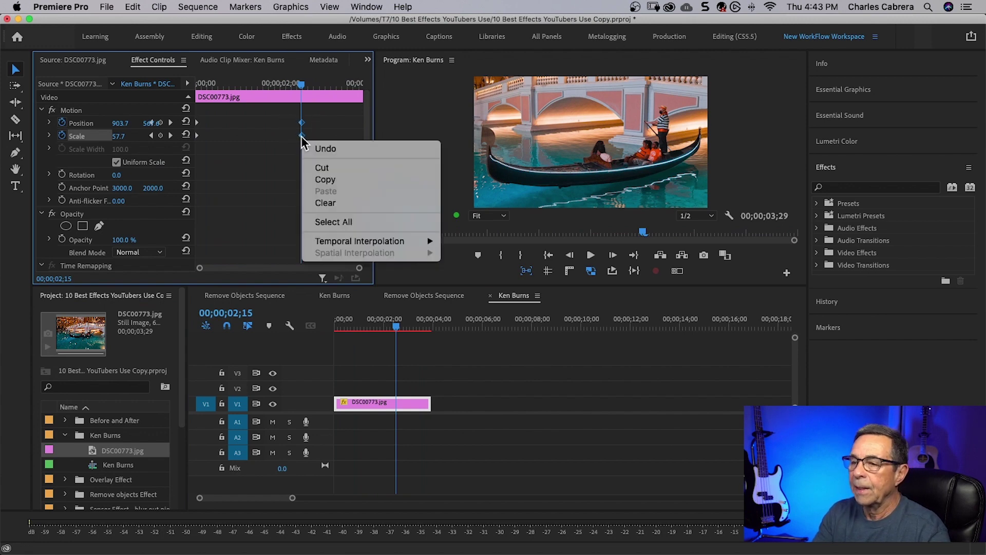
pyautogui.moveTo(337, 244)
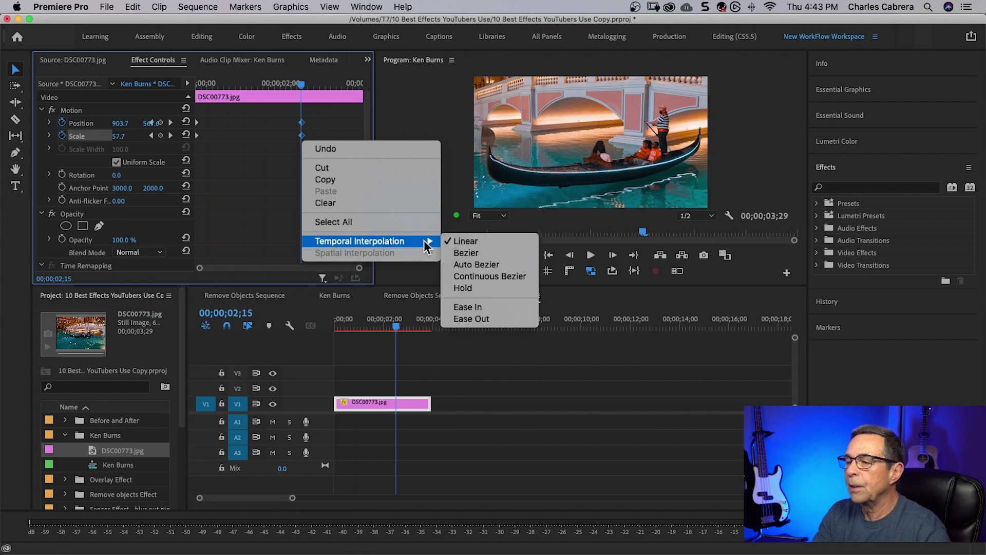
pyautogui.click(461, 308)
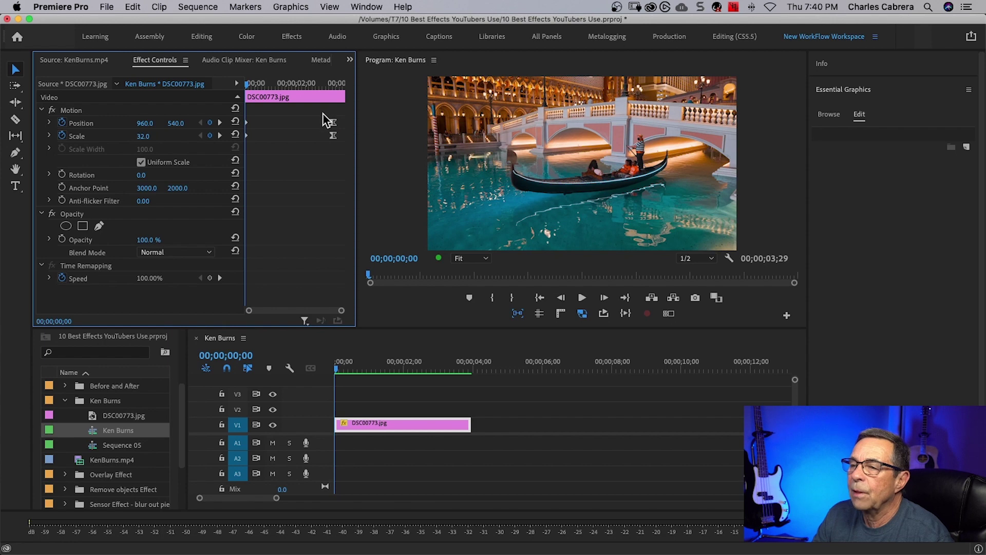
# - Shift the ending Position and Scale keyframes earlier in the clip to speed up the zoom, and play it back
pyautogui.moveTo(322, 114); pyautogui.dragTo(281, 124)
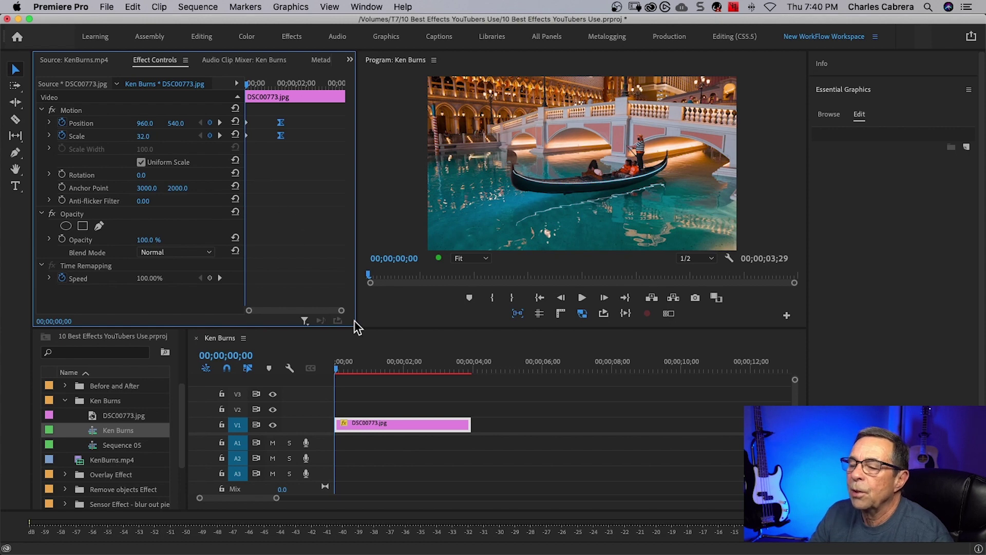
pyautogui.click(400, 404)
pyautogui.press('space')
pyautogui.click(292, 250)
# - Shift the ending Position and Scale keyframes out near the clip's end to slow the zoom, and play it back
pyautogui.press('Home')
pyautogui.moveTo(281, 143); pyautogui.dragTo(335, 144)
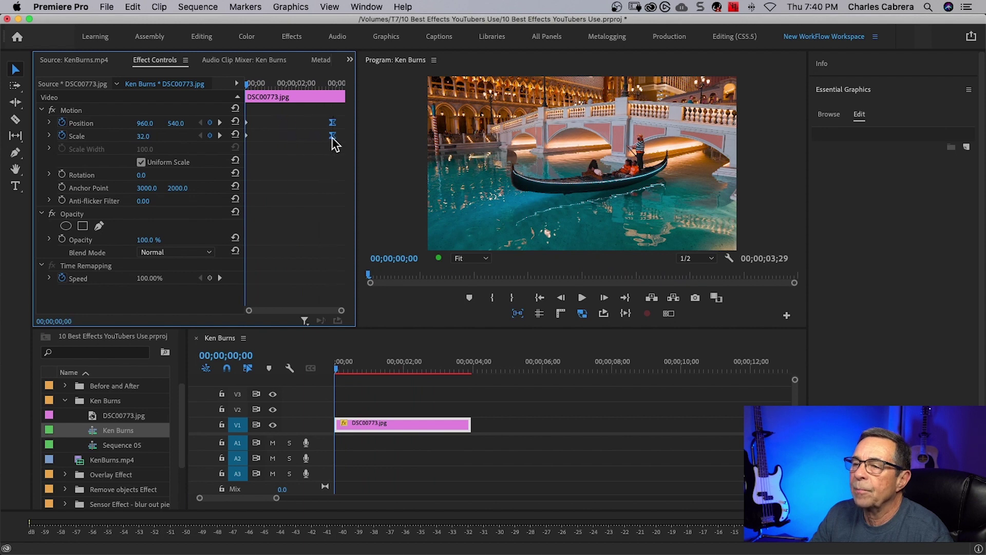
pyautogui.press('space')
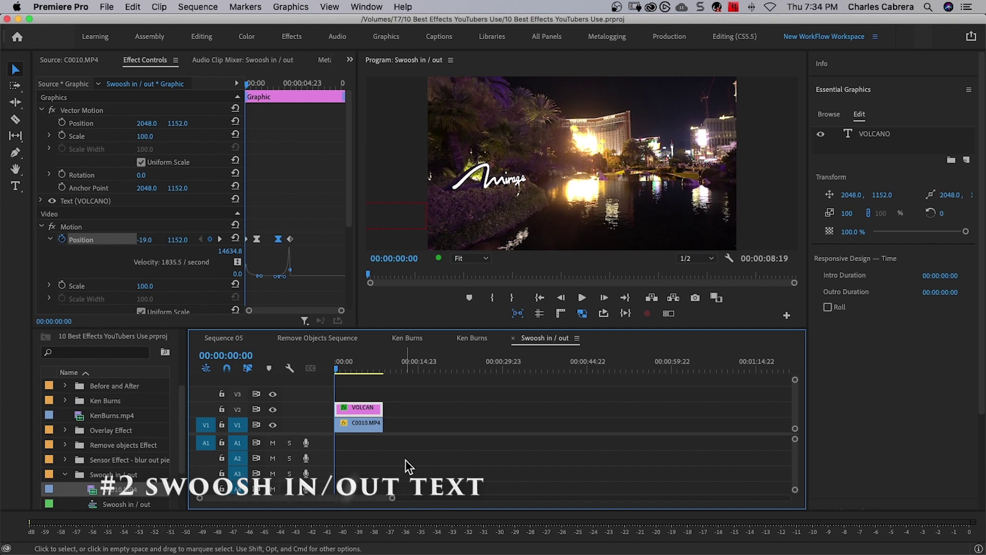
# - Play back the finished Swoosh in / out sequence to examine the VOLCANO text animation
pyautogui.press('space')
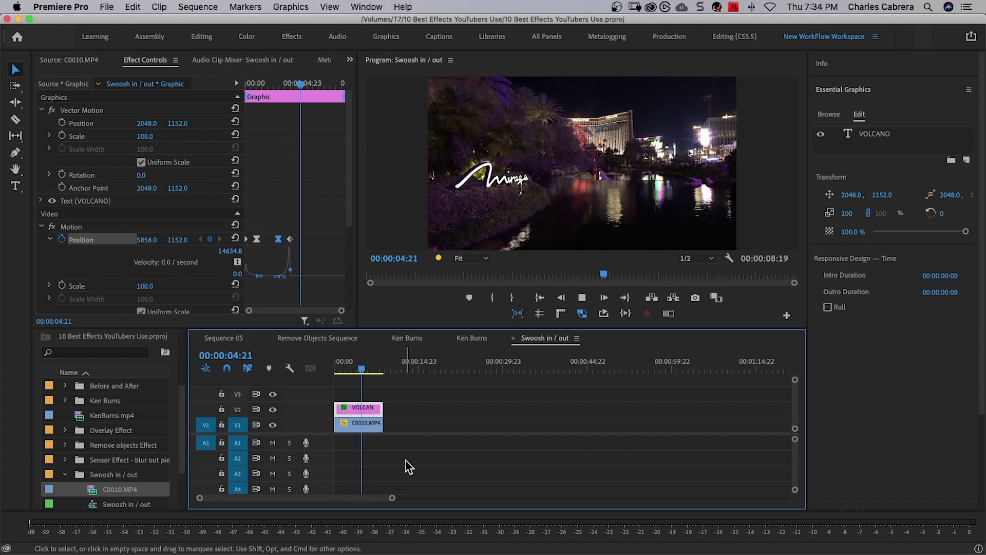
pyautogui.press('space')
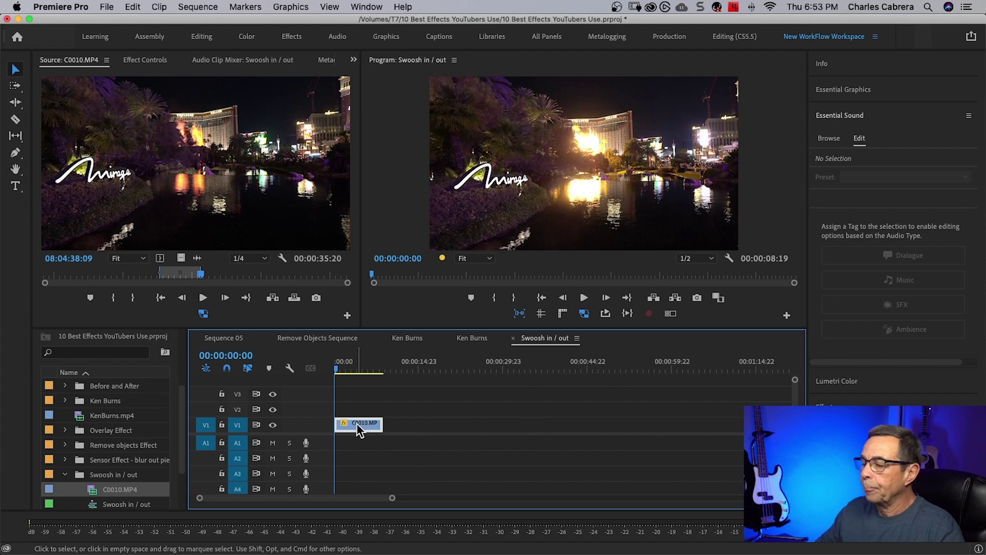
# - Add the text VOLCANO below the Mirage sign in the Swoosh in / out sequence
pyautogui.click(15, 186)
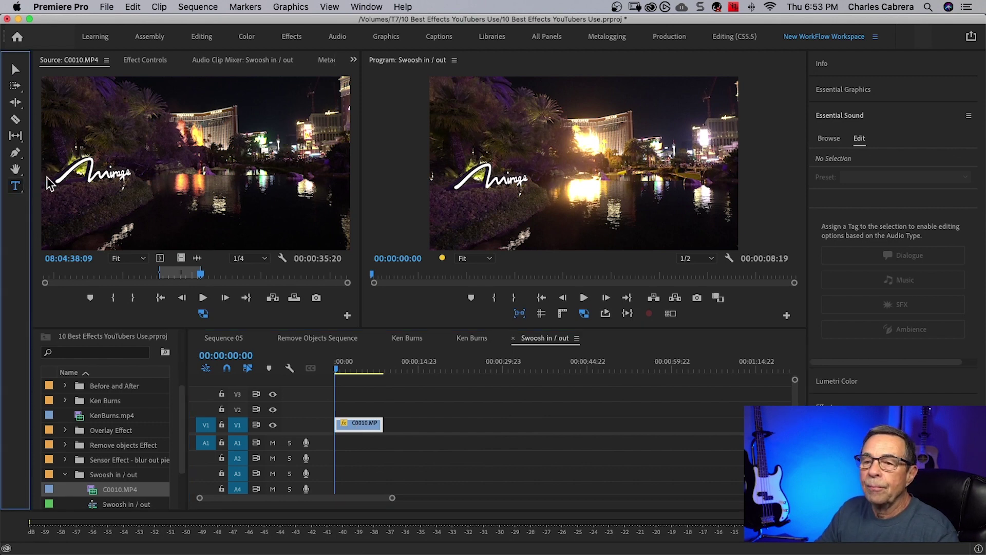
pyautogui.click(474, 205)
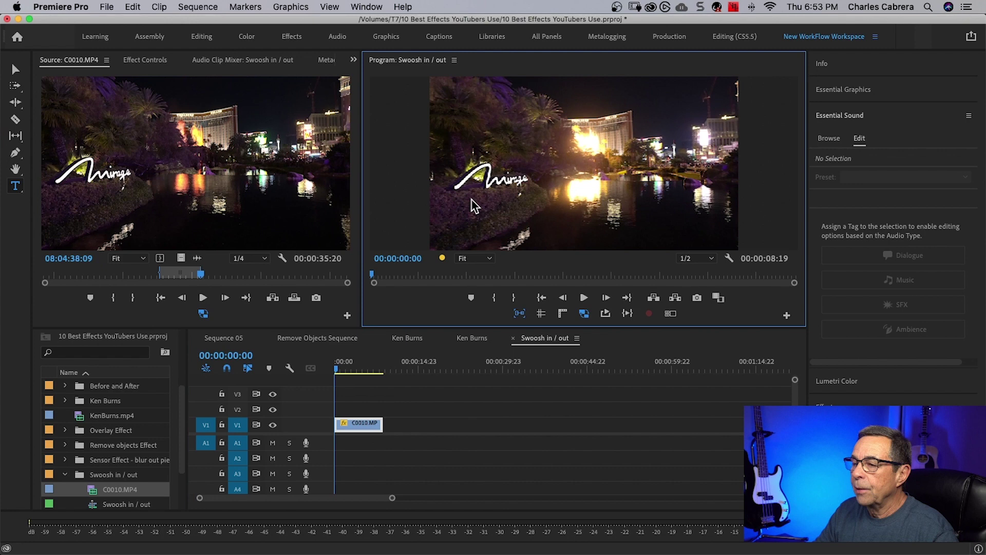
pyautogui.click(474, 205)
pyautogui.write('V')
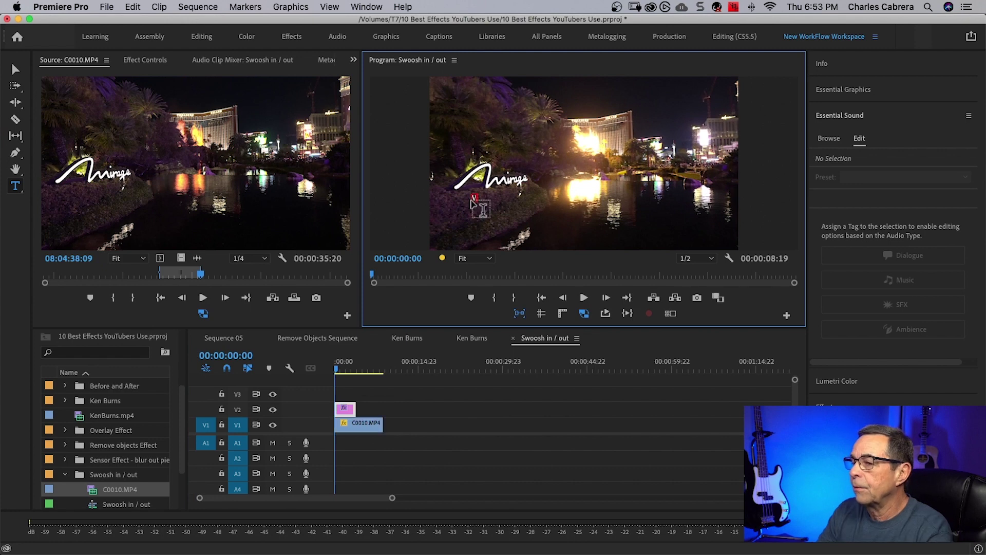
pyautogui.write('OLCANO')
pyautogui.press('Escape')
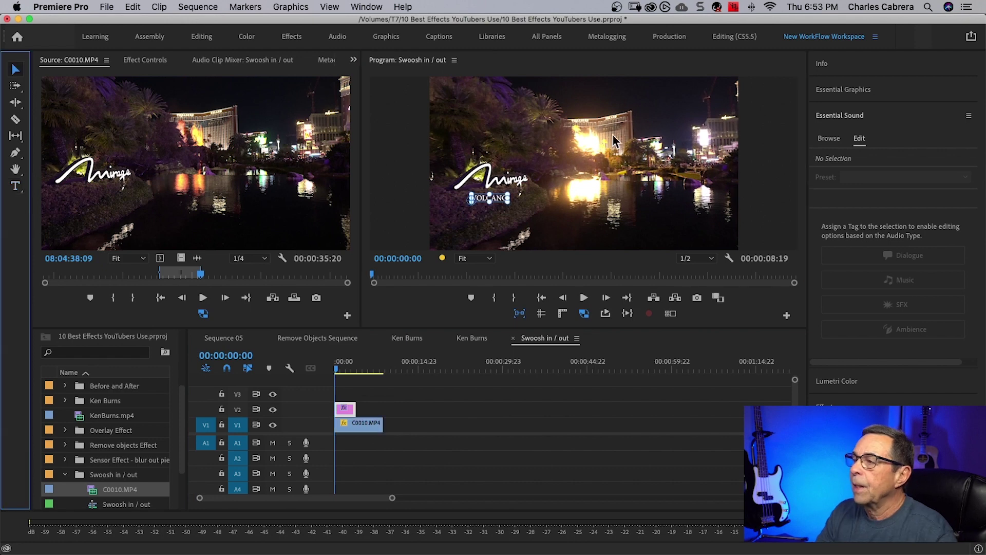
# - Enlarge the VOLCANO text to a font size of about 352 and place it below the sign at about 211.8, 1962.4
pyautogui.click(839, 91)
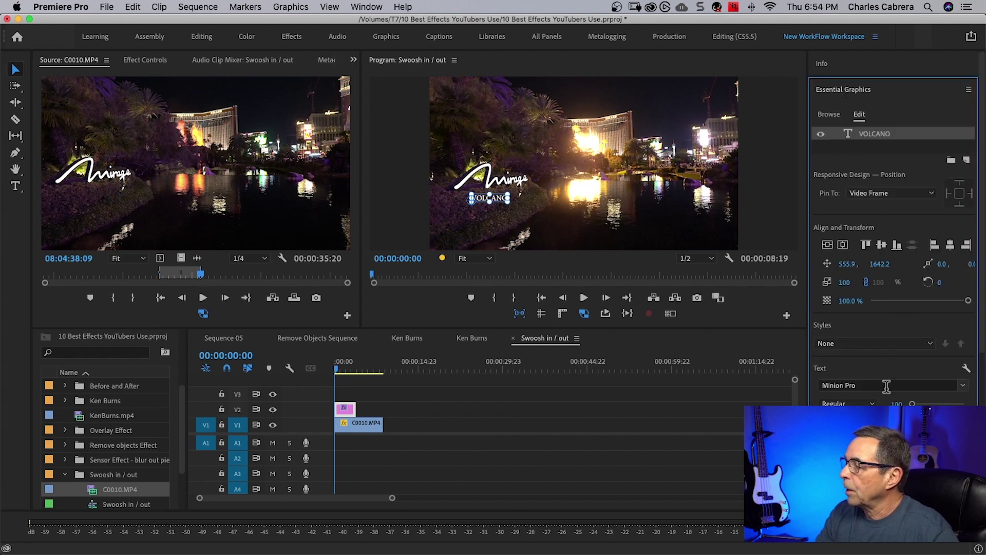
pyautogui.moveTo(913, 405); pyautogui.dragTo(923, 404)
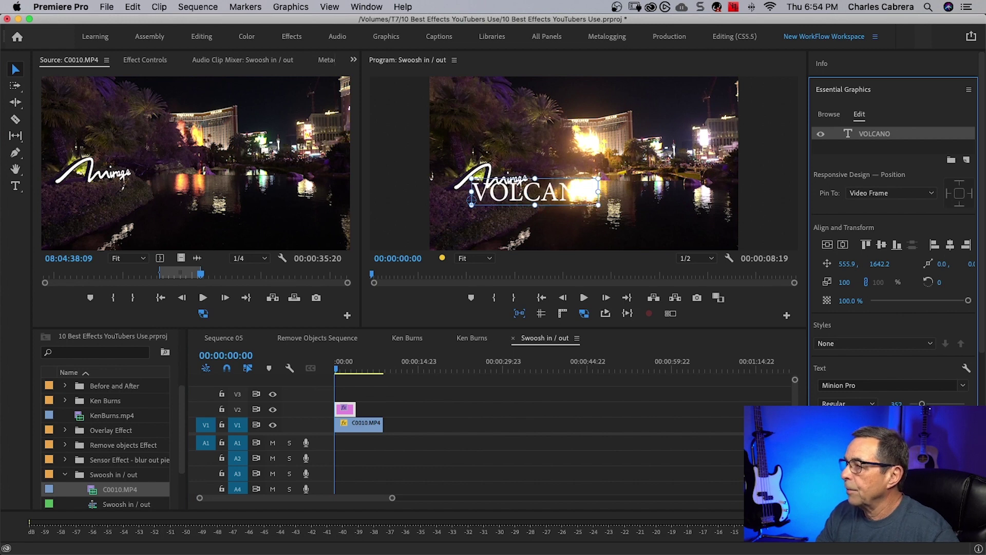
pyautogui.moveTo(541, 197); pyautogui.dragTo(532, 200)
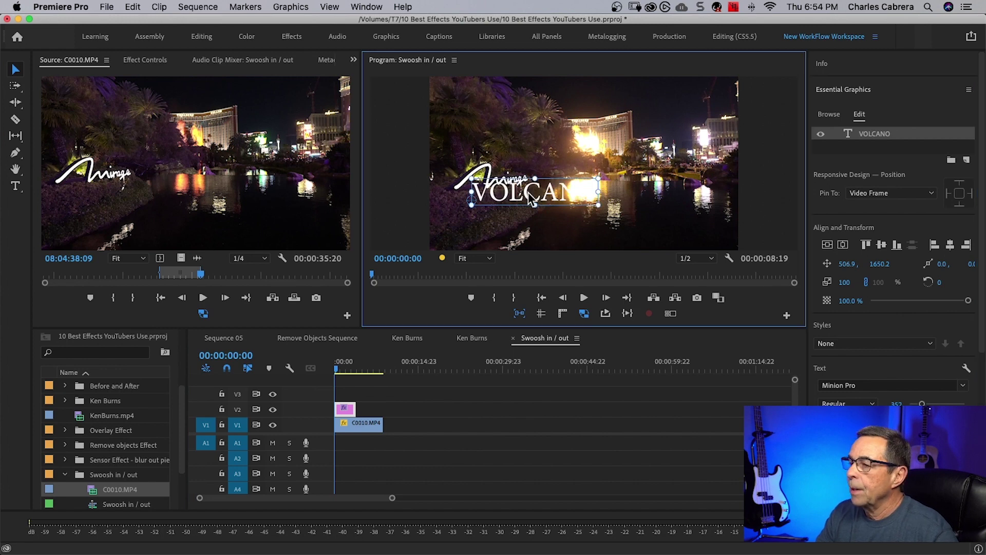
pyautogui.moveTo(532, 199); pyautogui.dragTo(524, 238)
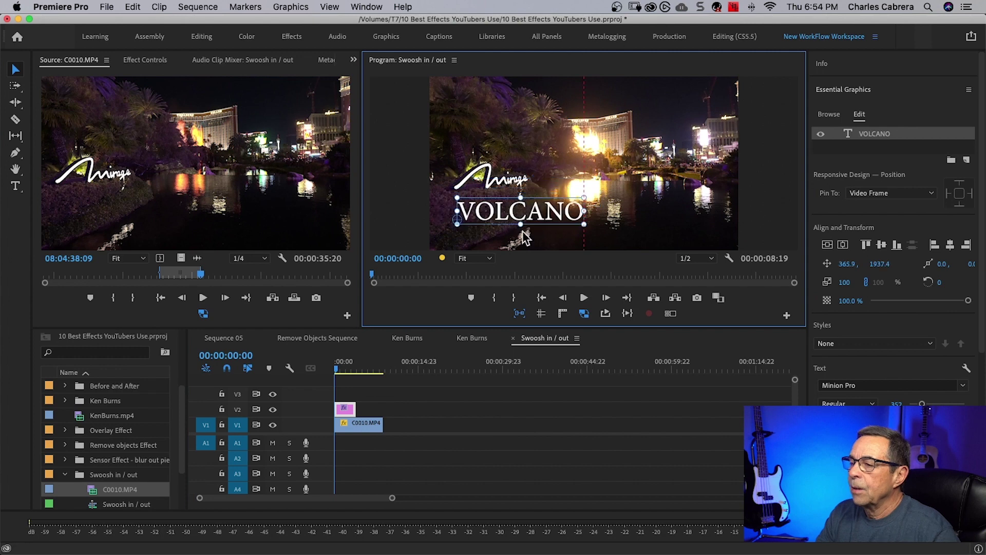
pyautogui.click(400, 223)
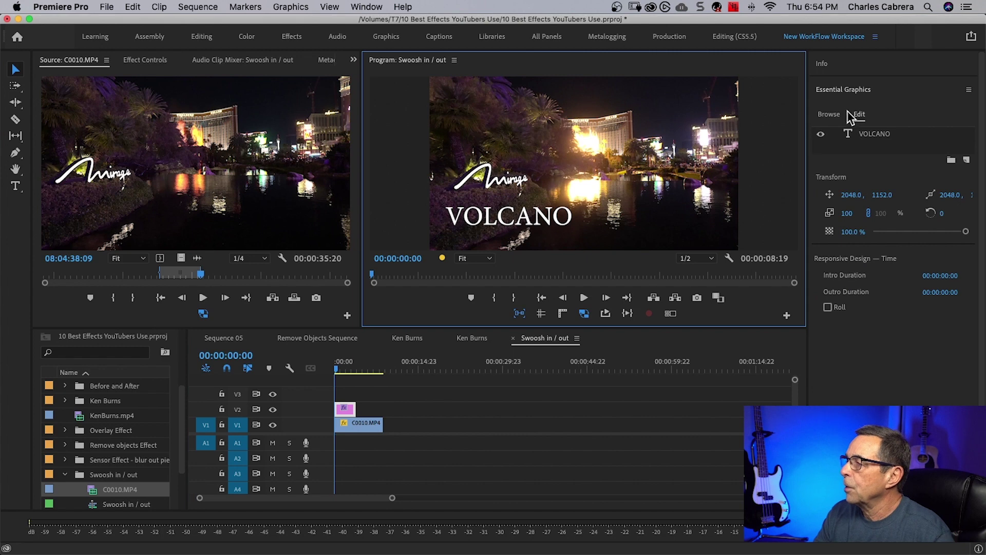
pyautogui.click(844, 91)
pyautogui.click(844, 95)
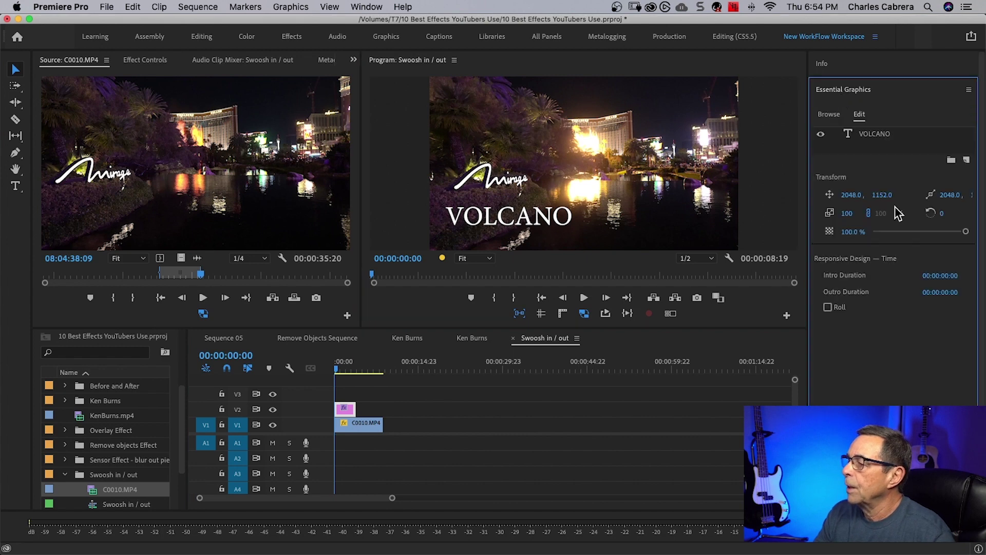
pyautogui.click(526, 219)
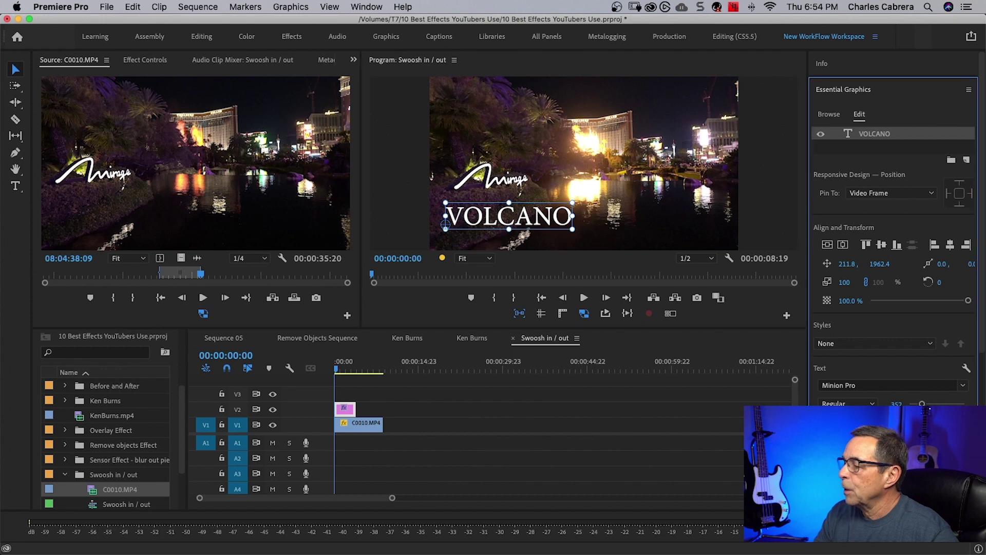
pyautogui.doubleClick(508, 216)
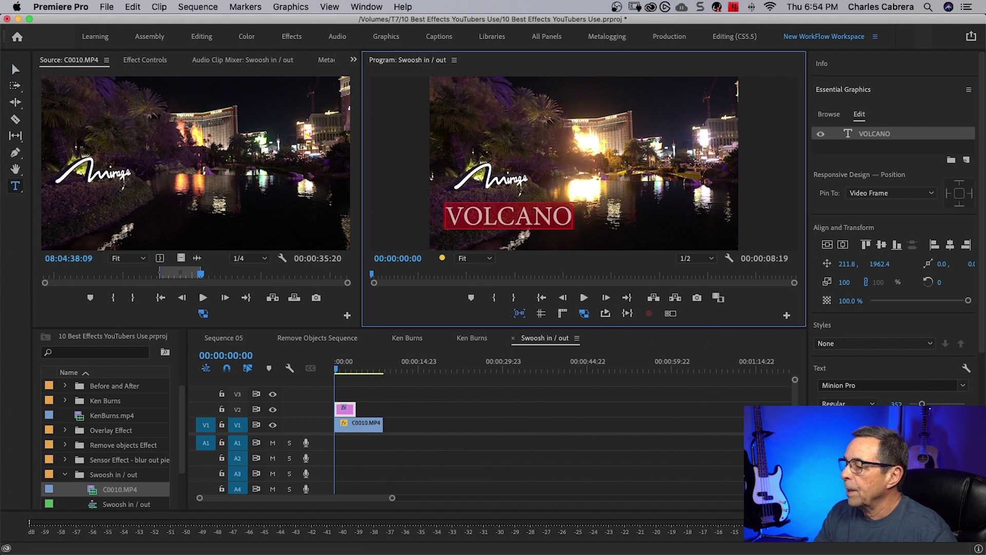
pyautogui.press('Escape')
# - Extend the VOLCANO graphic to the end of the C0010.MP4 clip and add a Motion Position keyframe at 00:00:01:03
pyautogui.moveTo(356, 409); pyautogui.dragTo(375, 410)
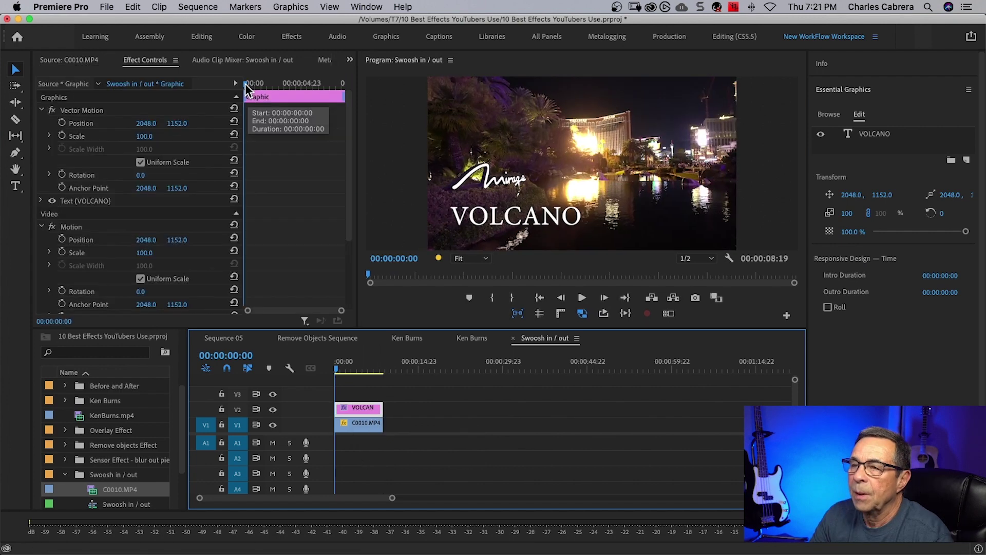
pyautogui.click(247, 90)
pyautogui.moveTo(246, 89); pyautogui.dragTo(261, 90)
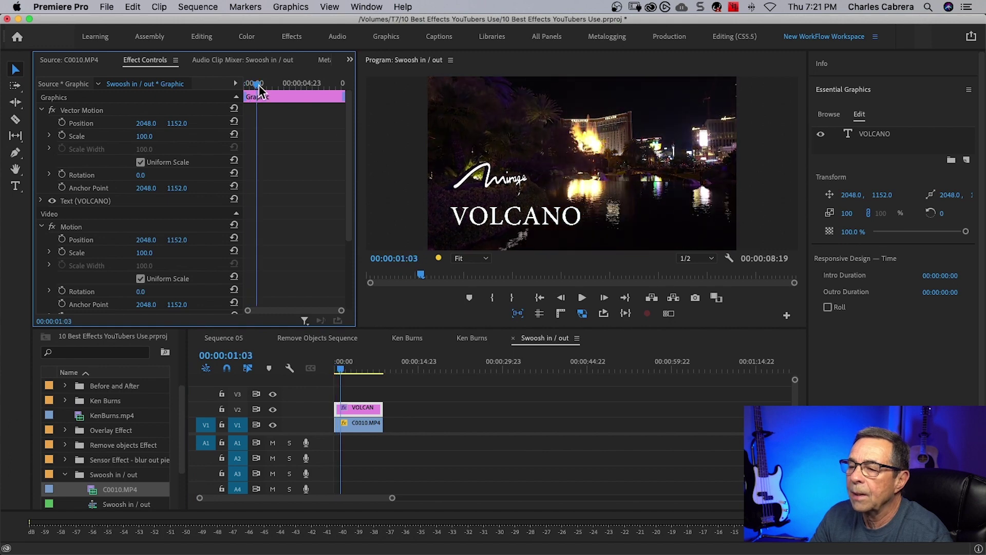
pyautogui.click(61, 240)
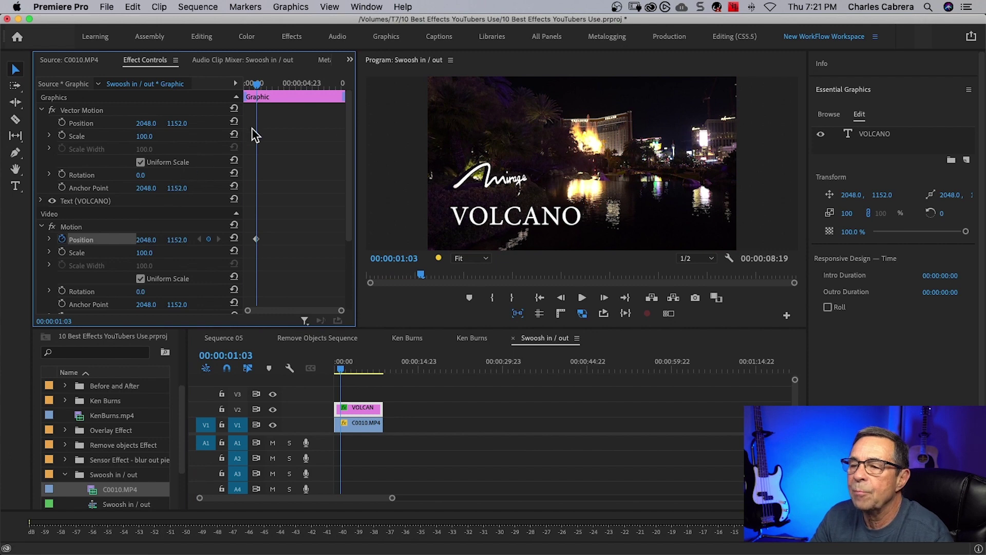
# - Add a holding Motion Position keyframe at 00:00:03:00 and move the VOLCANO text out of frame on the left at 00:00:00:00
pyautogui.moveTo(259, 90); pyautogui.dragTo(278, 92)
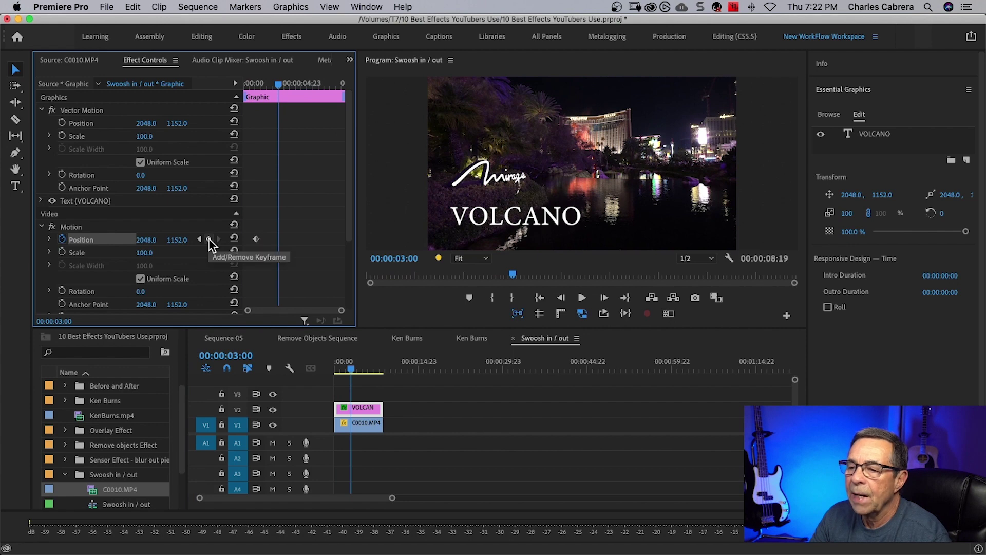
pyautogui.click(209, 240)
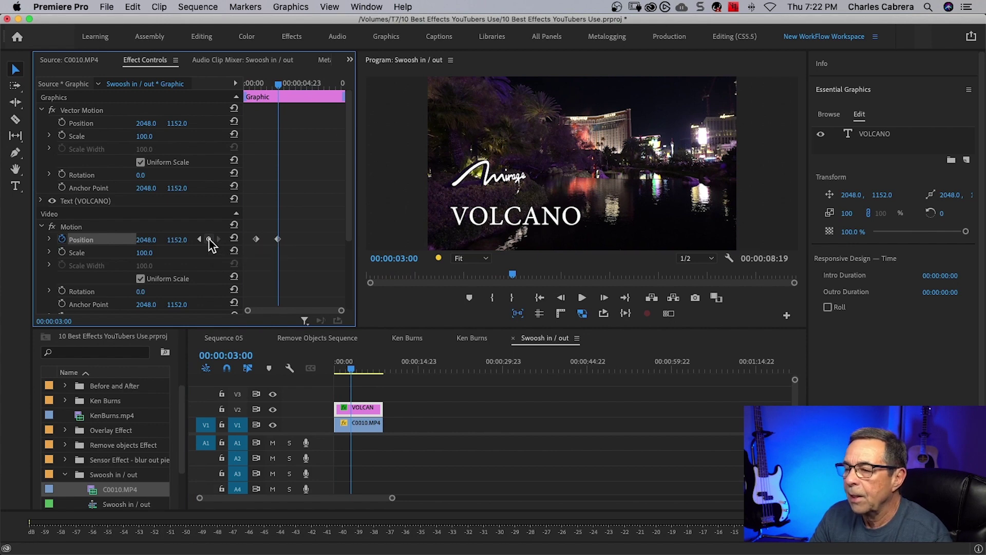
pyautogui.moveTo(278, 85); pyautogui.dragTo(230, 94)
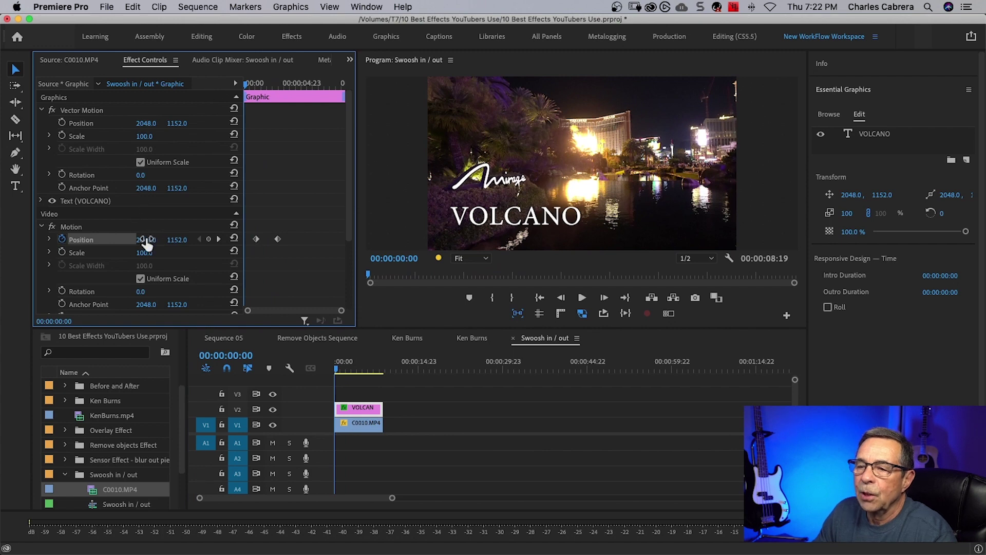
pyautogui.moveTo(148, 244); pyautogui.dragTo(0, 244)
# - Move the VOLCANO text out of frame on the right at 00:00:04:00, with horizontal Position 5856.0, and play back the animation
pyautogui.moveTo(252, 83); pyautogui.dragTo(292, 88)
pyautogui.moveTo(147, 240); pyautogui.dragTo(627, 239)
pyautogui.press('Home')
pyautogui.press('space')
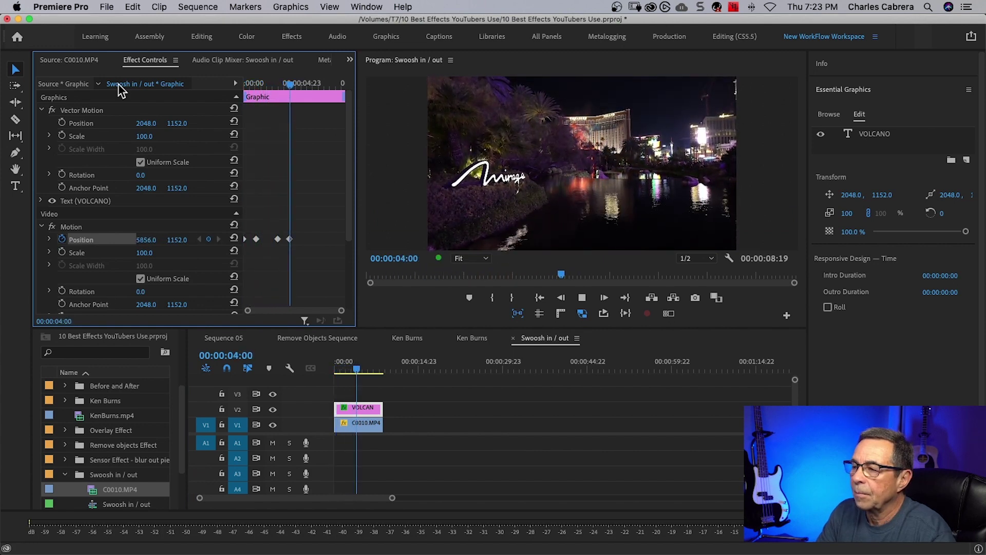
pyautogui.press('space')
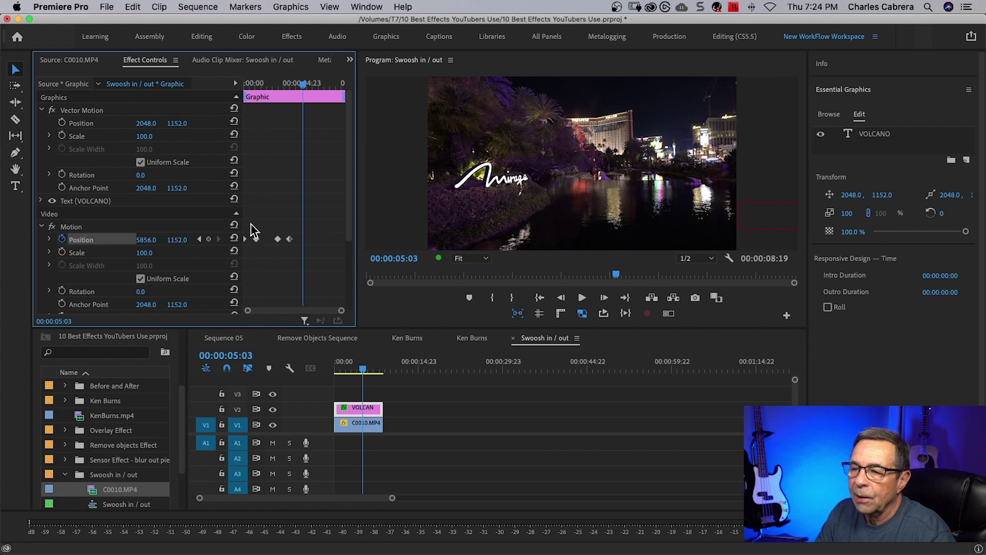
# - Set the temporal interpolation of the two middle Position keyframes to Continuous Bezier
pyautogui.moveTo(253, 240); pyautogui.dragTo(285, 253)
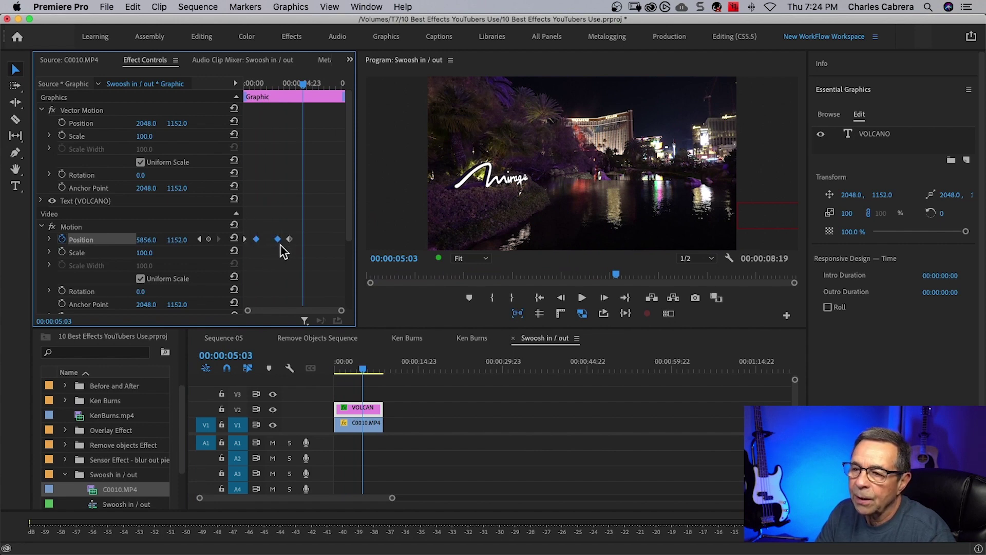
pyautogui.rightClick(278, 244)
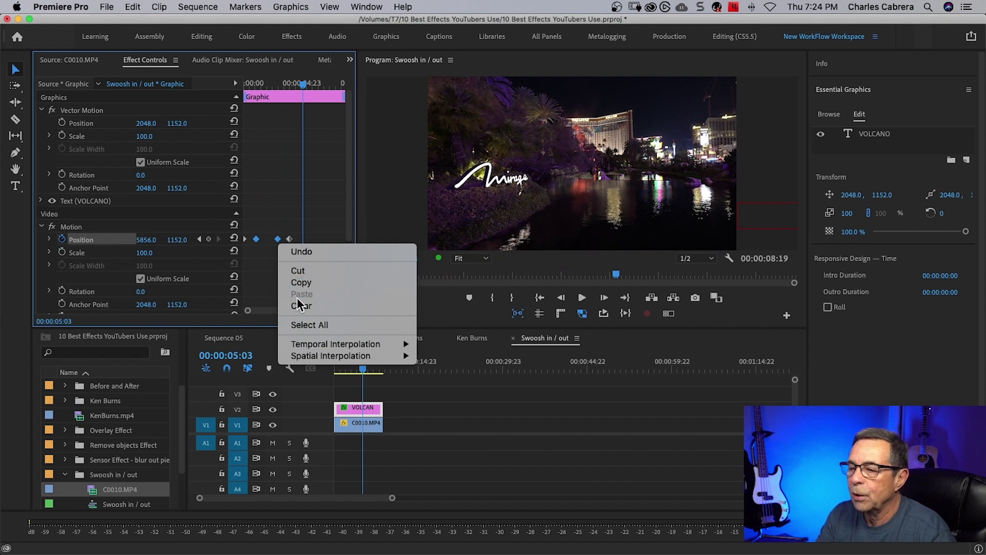
pyautogui.moveTo(329, 349)
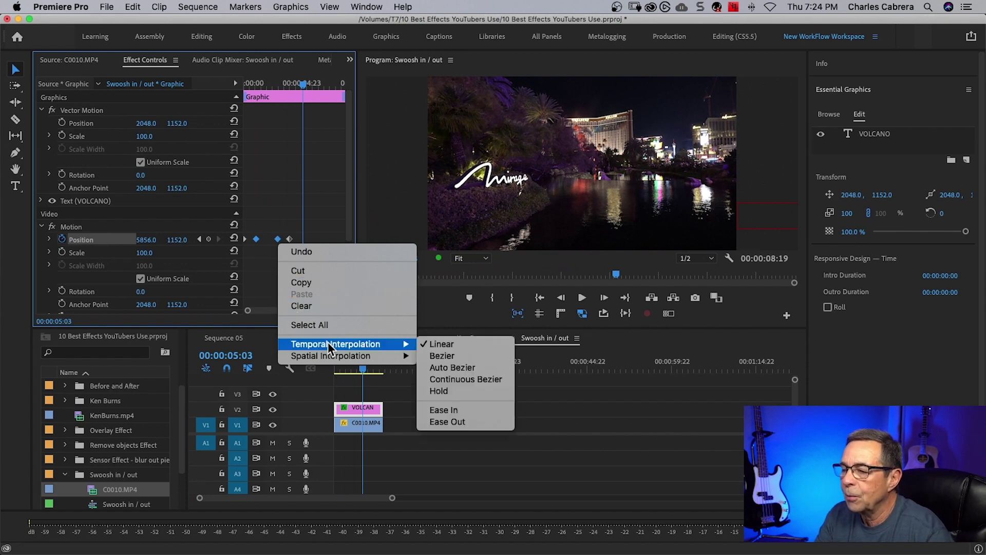
pyautogui.click(460, 380)
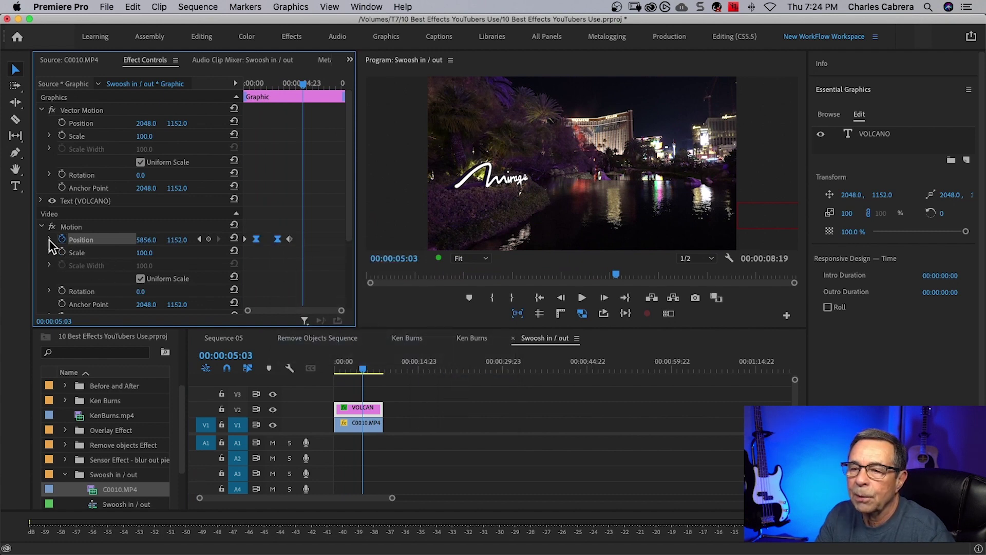
# - Lower the velocity curve to near zero at both middle Position keyframes for a fast swoosh in and out, and play back the result
pyautogui.click(50, 240)
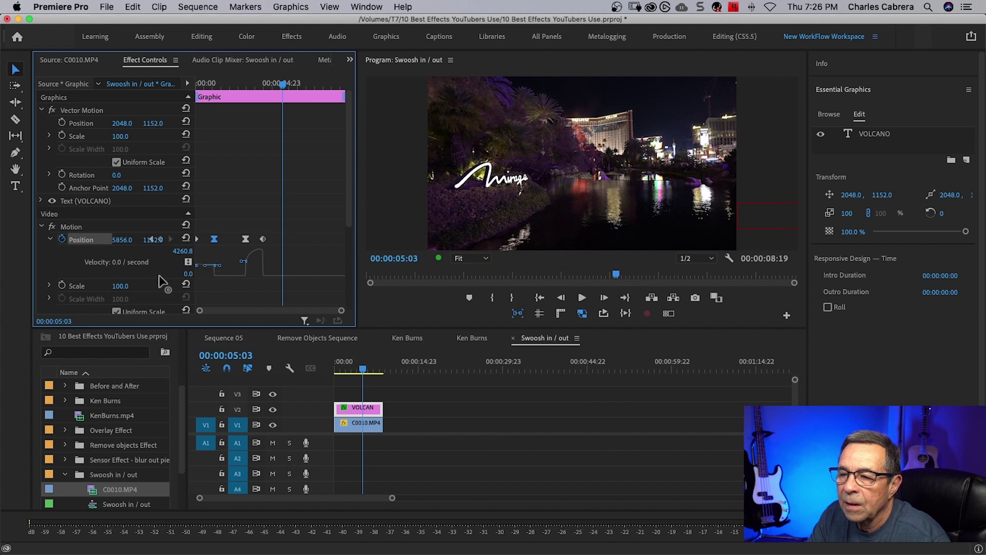
pyautogui.moveTo(231, 264); pyautogui.dragTo(260, 275)
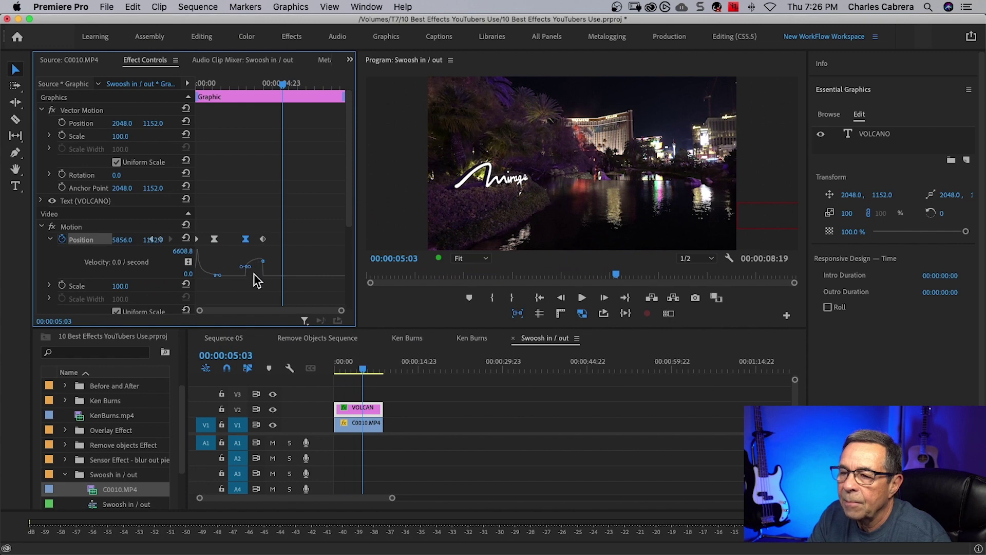
pyautogui.moveTo(250, 272); pyautogui.dragTo(272, 299)
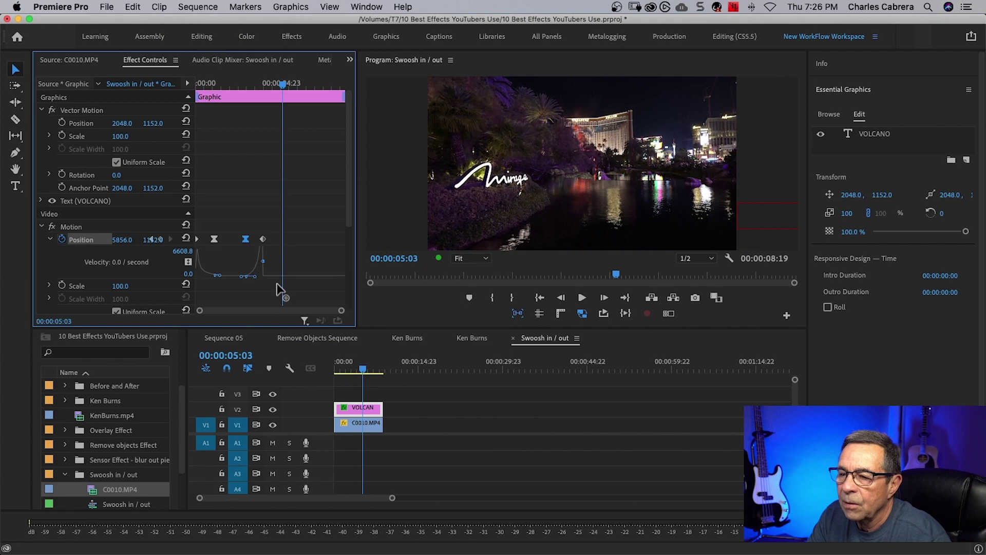
pyautogui.press('Home')
pyautogui.press('space')
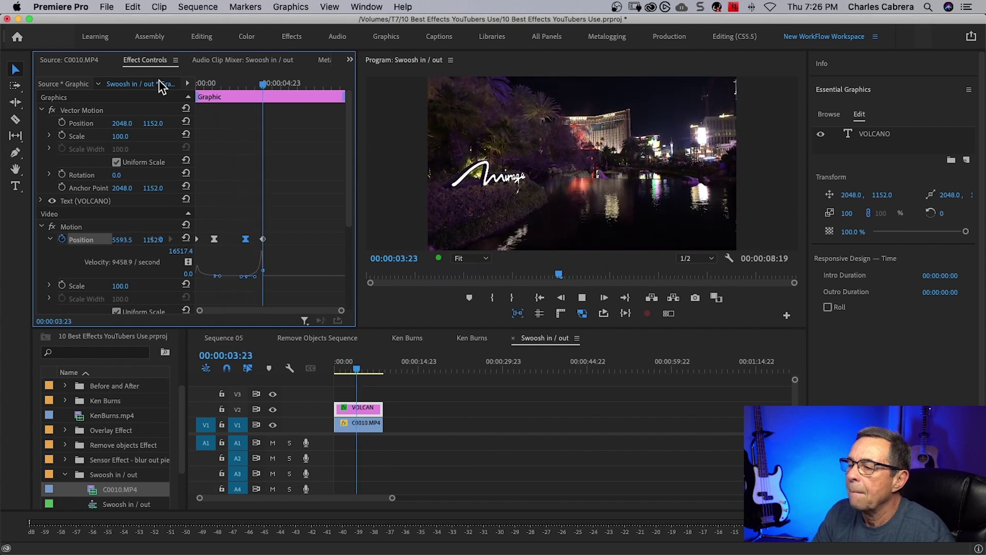
pyautogui.click(340, 366)
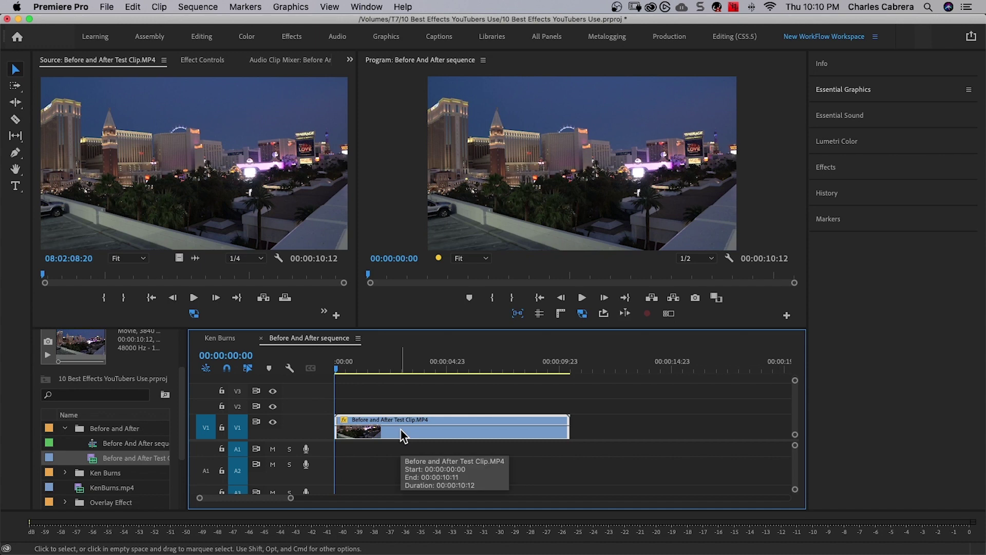
# - Duplicate Before and After Test Clip.MP4 from V1 onto V2 and open Lumetri Color for the upper copy
pyautogui.moveTo(400, 429); pyautogui.dragTo(403, 411)
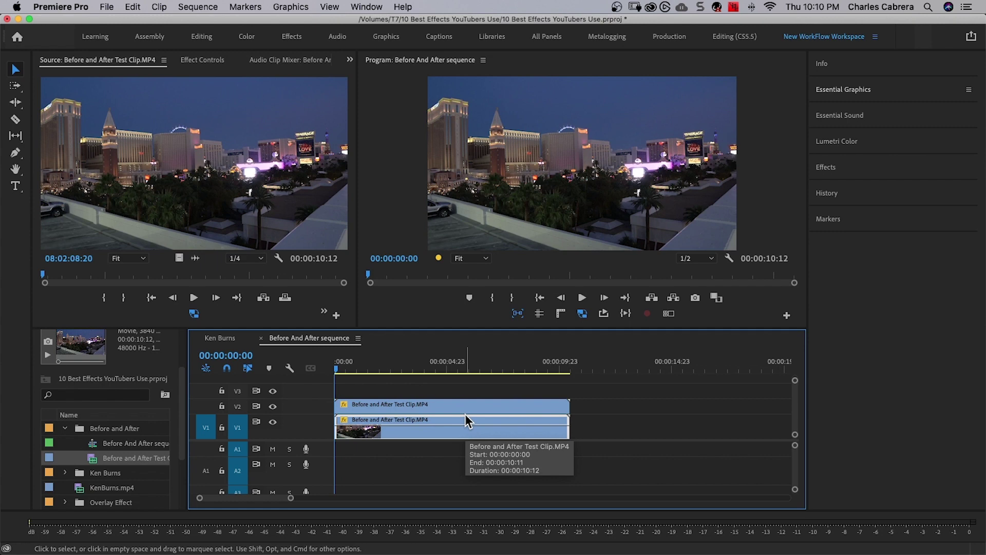
pyautogui.click(896, 366)
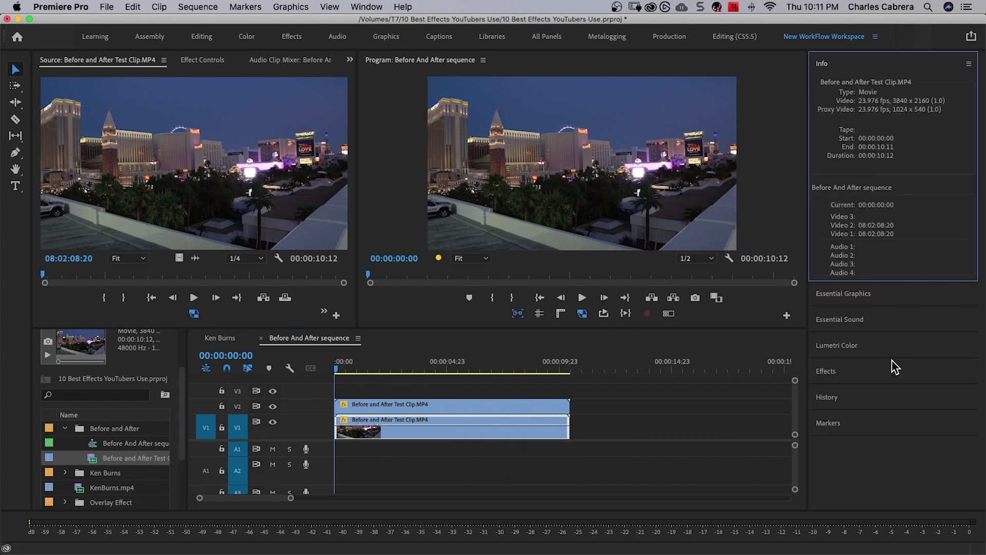
pyautogui.click(893, 354)
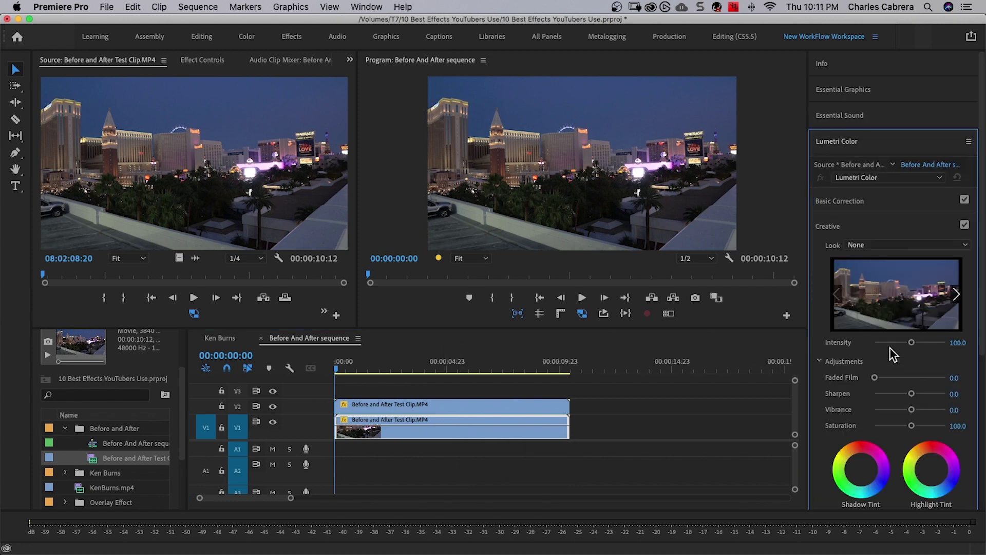
pyautogui.scroll(-5, 890, 347)
pyautogui.click(455, 402)
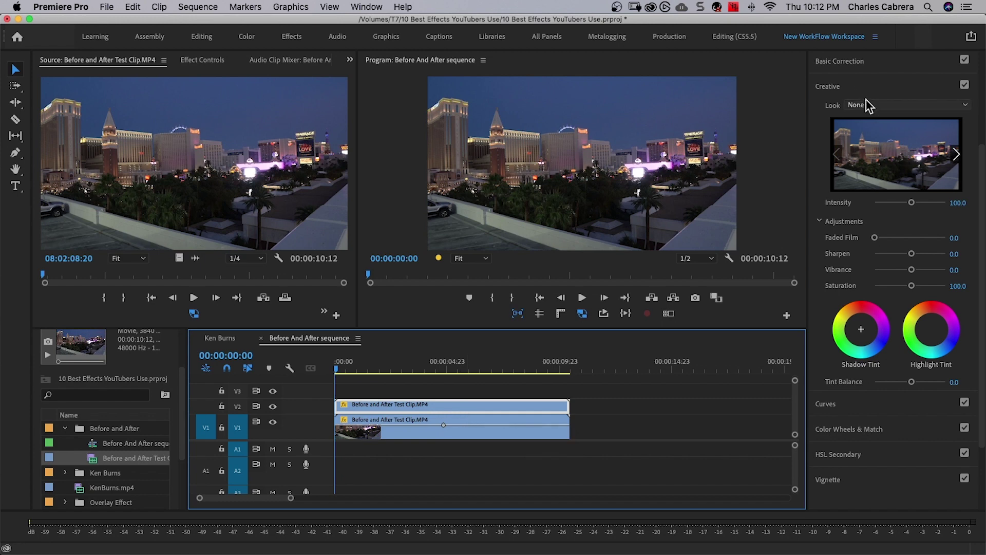
# - Grade the V2 copy with a Lumetri creative look and adjust its tone in Basic Correction
pyautogui.scroll(5, 887, 248)
pyautogui.click(876, 245)
pyautogui.scroll(-2, 828, 373)
pyautogui.scroll(-10, 828, 373)
pyautogui.click(838, 428)
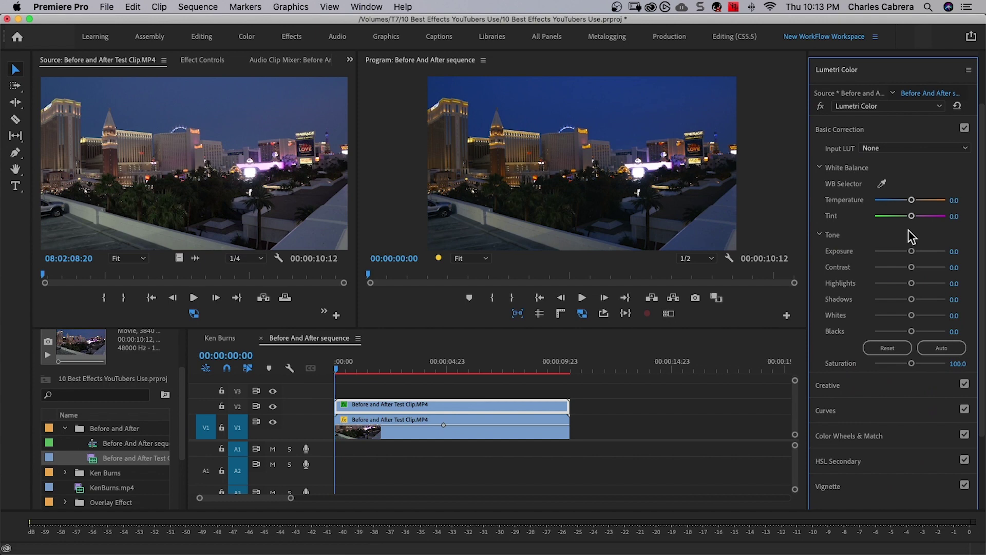
pyautogui.moveTo(912, 299); pyautogui.dragTo(887, 283)
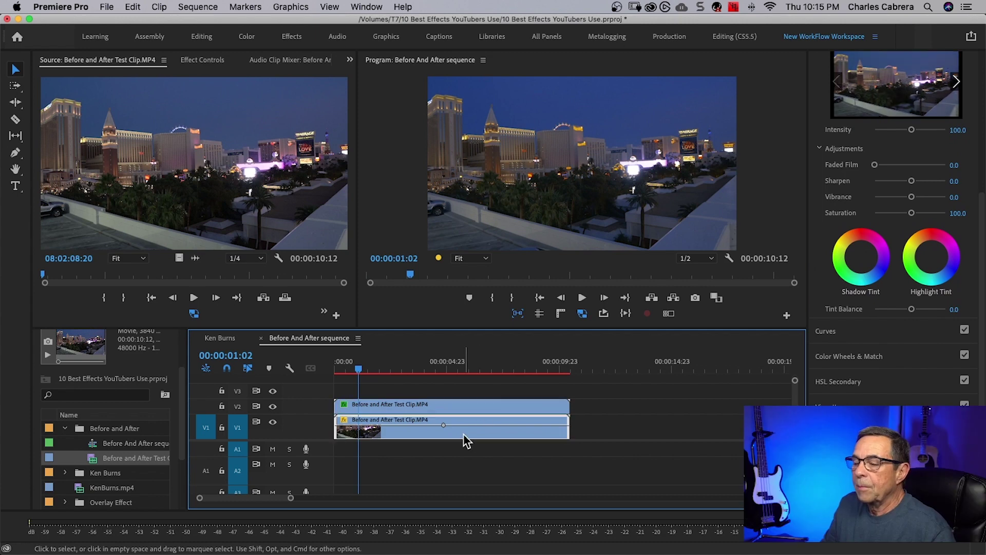
# - Set the V1 clip's creative Saturation to 0.0 and briefly hide the V2 track to check the black-and-white version
pyautogui.moveTo(913, 213); pyautogui.dragTo(856, 211)
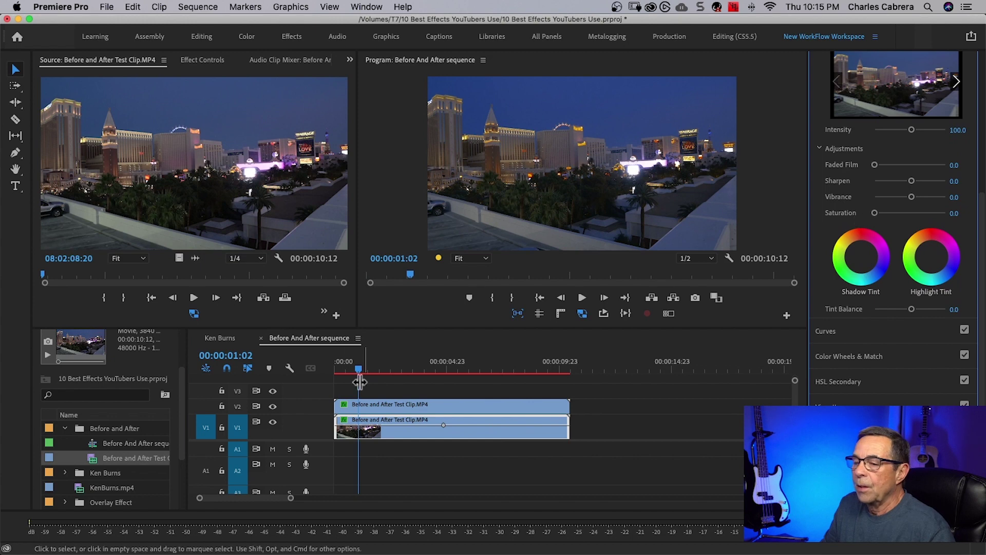
pyautogui.click(273, 406)
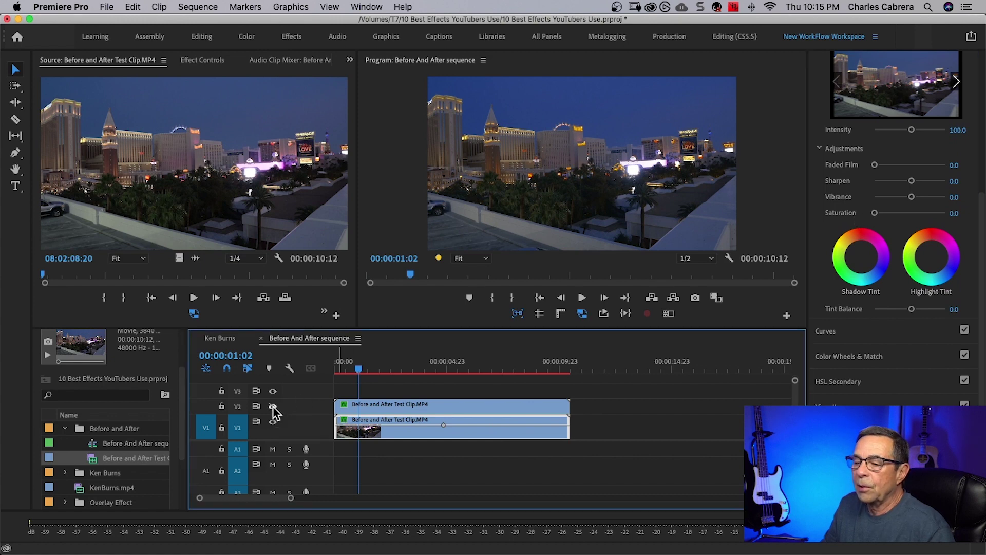
pyautogui.click(273, 406)
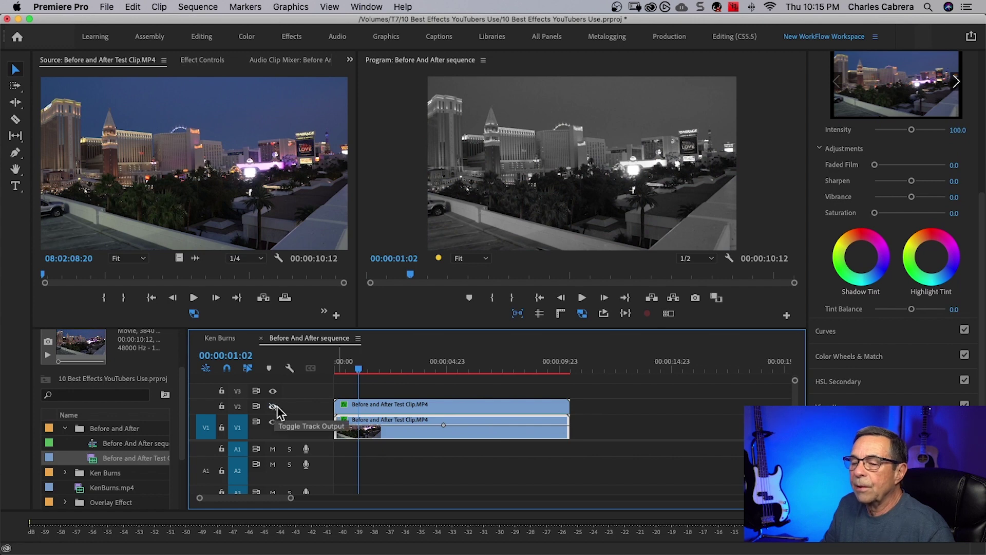
pyautogui.click(273, 406)
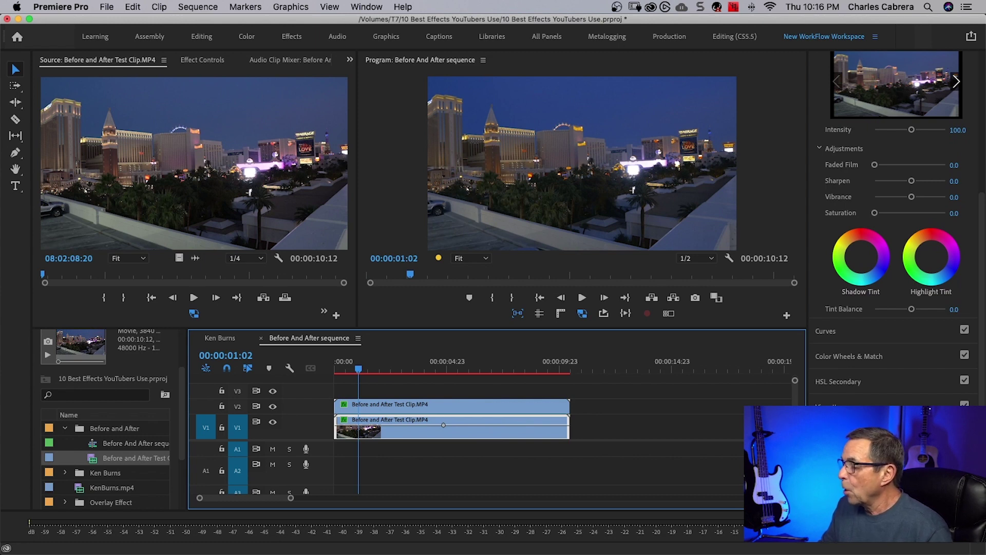
# - Search the effects for "wipe" and choose the Wipe video transition
pyautogui.hotkey('alt', 'shift', '0')
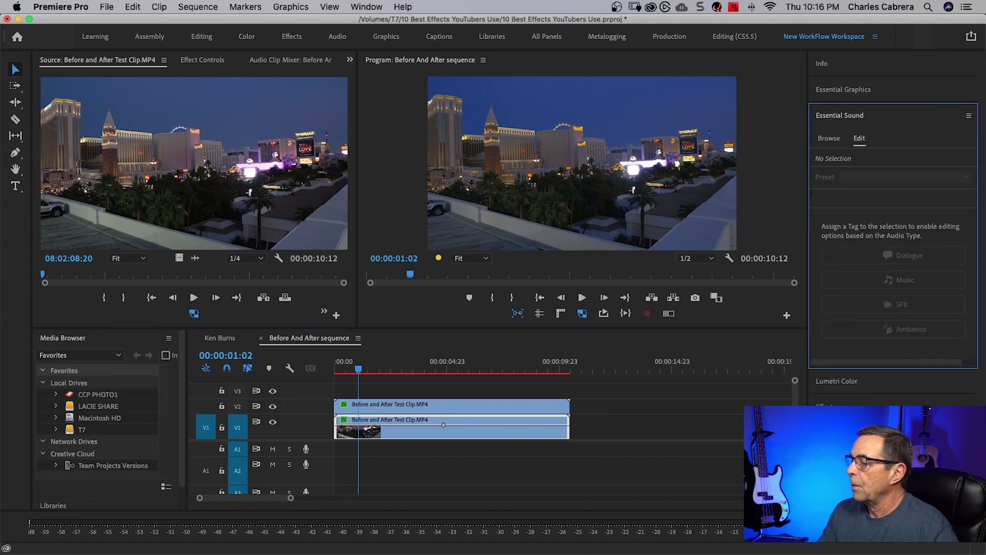
pyautogui.hotkey('shift', '7')
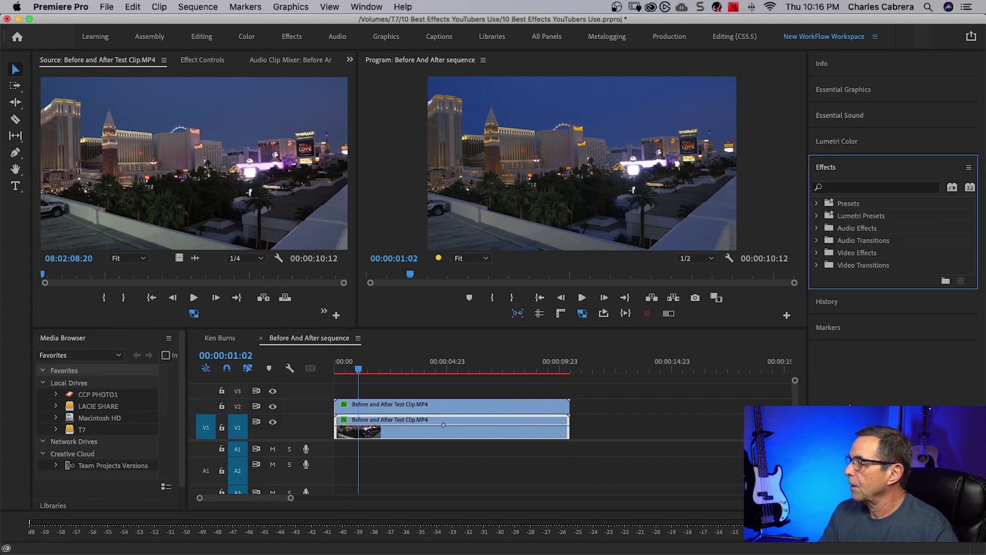
pyautogui.hotkey('shift', 'f')
pyautogui.write('wip')
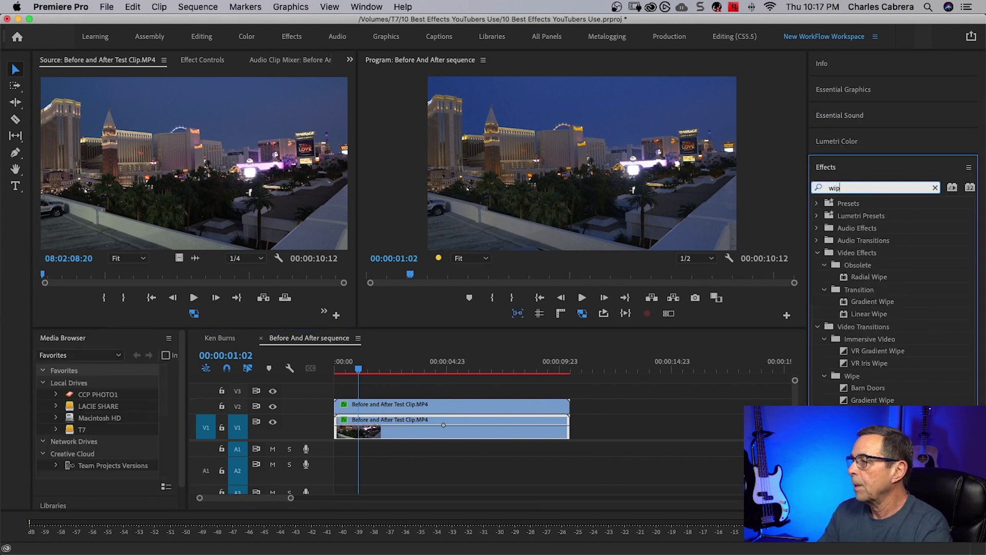
pyautogui.write('e')
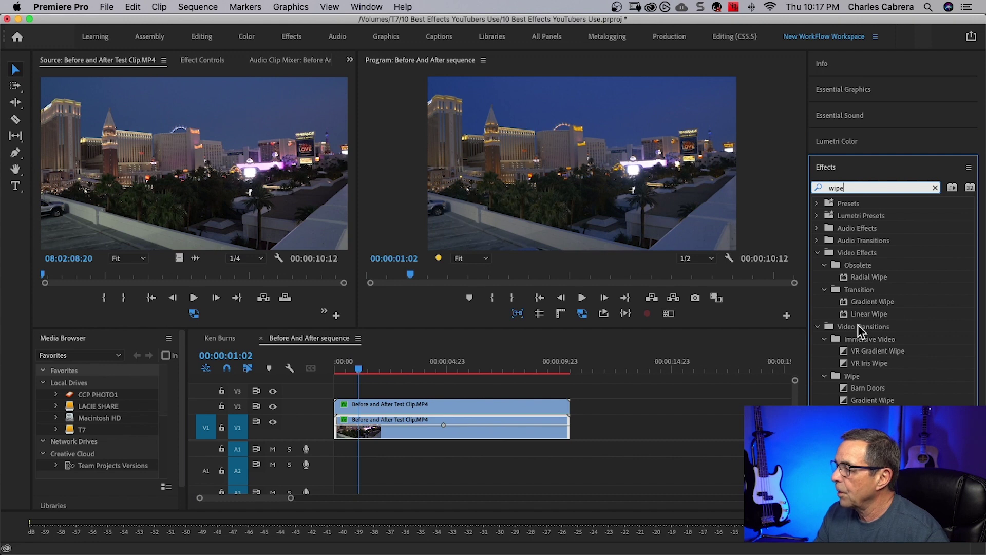
pyautogui.click(869, 413)
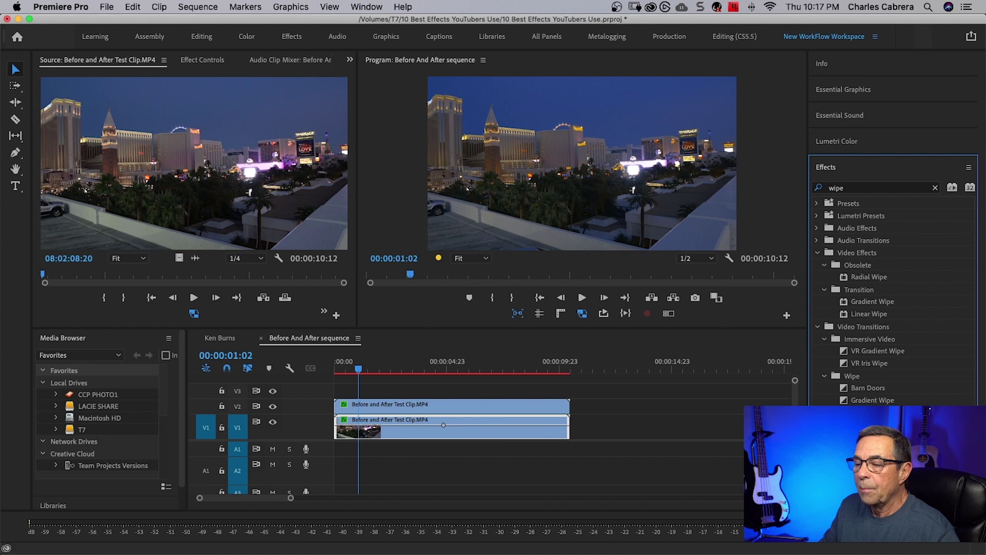
# - Trim the beginning of the V2 clip so it starts at about 2 seconds
pyautogui.moveTo(855, 401); pyautogui.dragTo(478, 407)
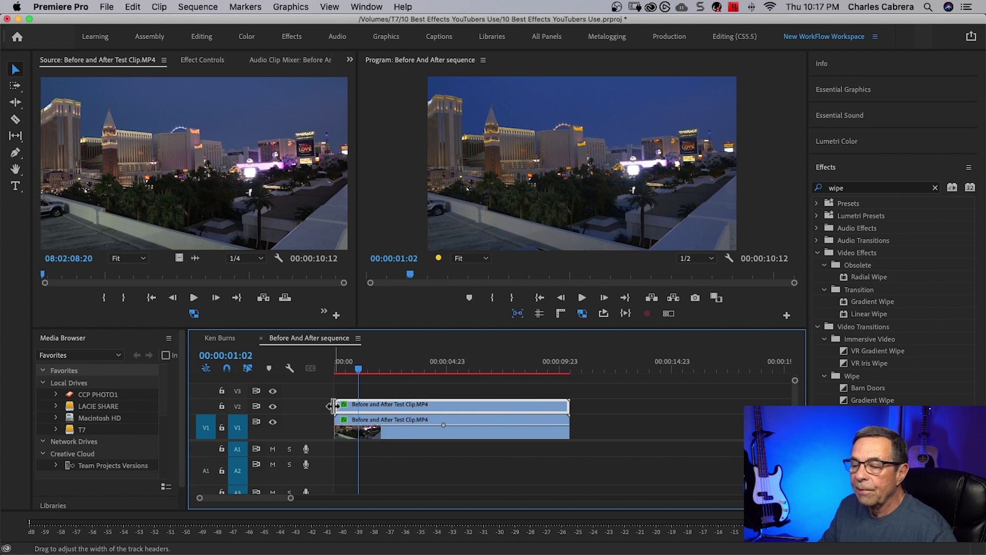
pyautogui.moveTo(335, 405); pyautogui.dragTo(411, 418)
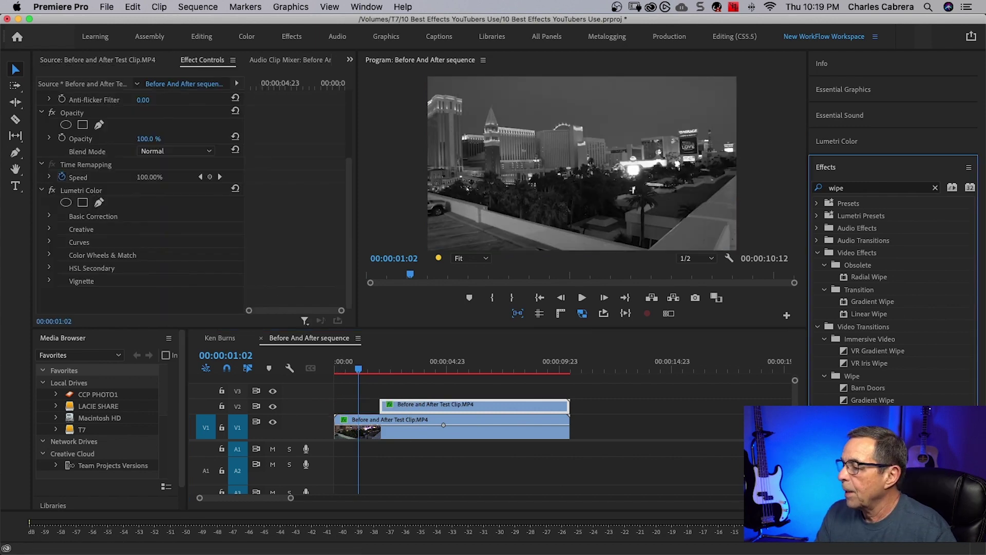
# - Add a Wipe transition to the start of the V2 clip, lengthen it to about 2 seconds, and play back the sequence
pyautogui.moveTo(872, 425); pyautogui.dragTo(383, 407)
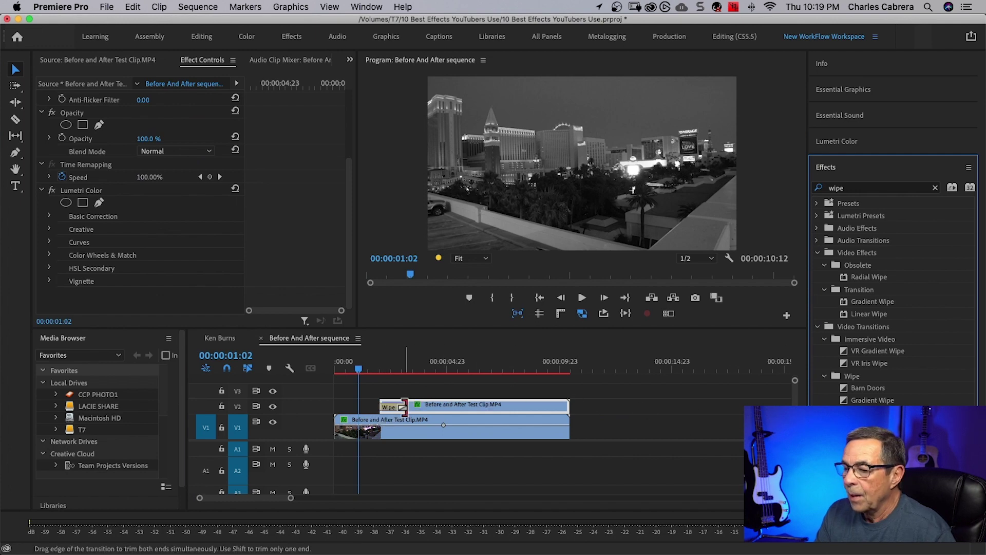
pyautogui.click(405, 407)
pyautogui.moveTo(406, 407); pyautogui.dragTo(425, 407)
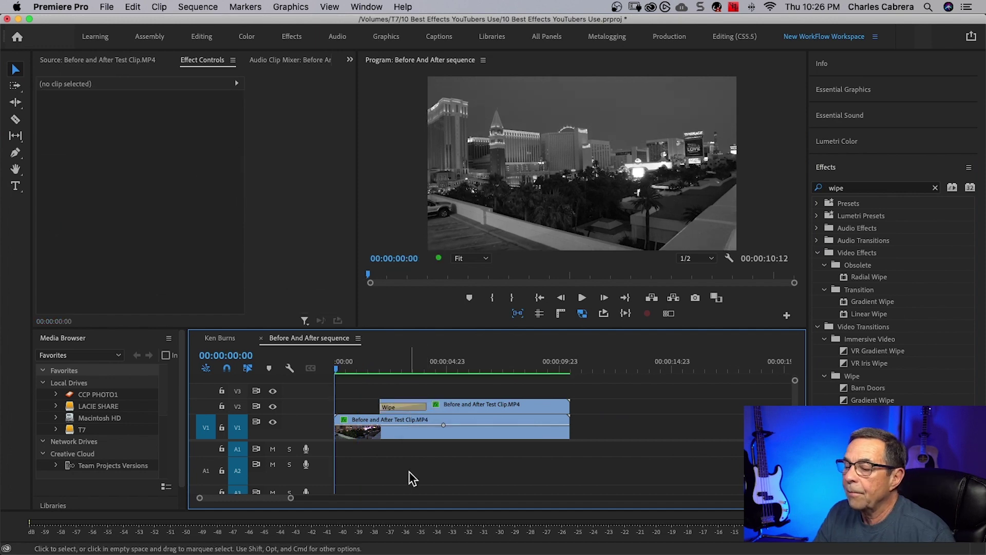
pyautogui.press('space')
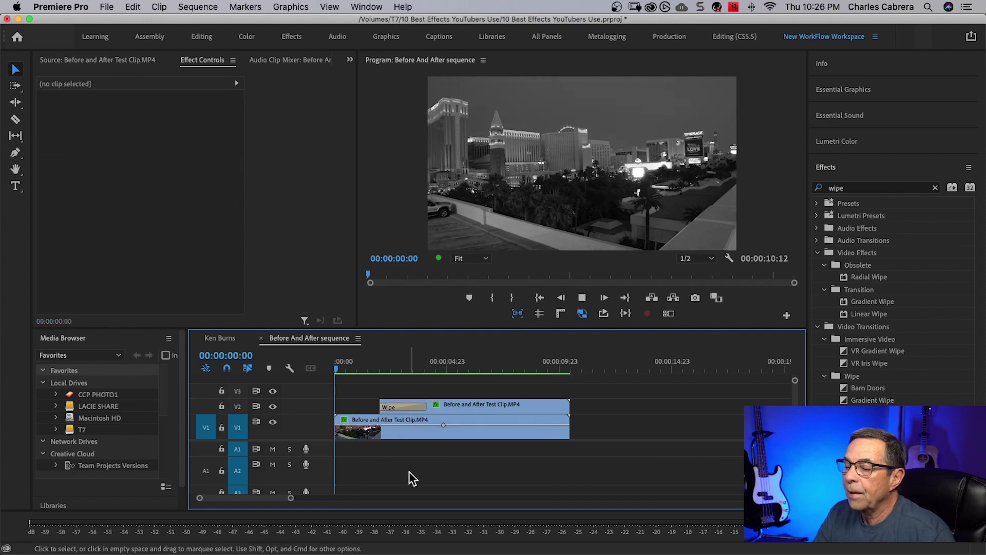
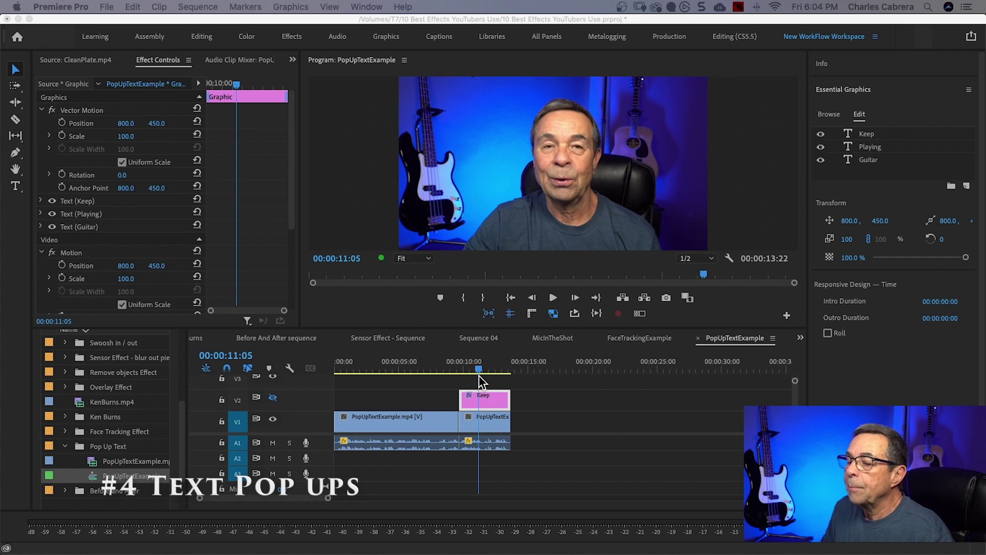
# - Play the PopUpTextExample sequence from about 9 seconds to hear the words spoken in the second clip
pyautogui.click(488, 429)
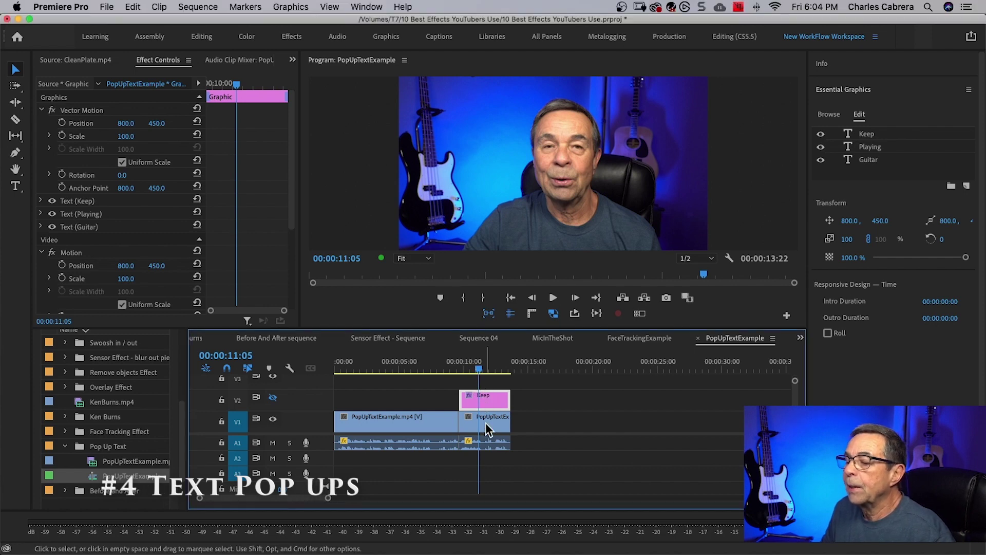
pyautogui.click(473, 374)
pyautogui.moveTo(474, 376); pyautogui.dragTo(448, 379)
pyautogui.press('space')
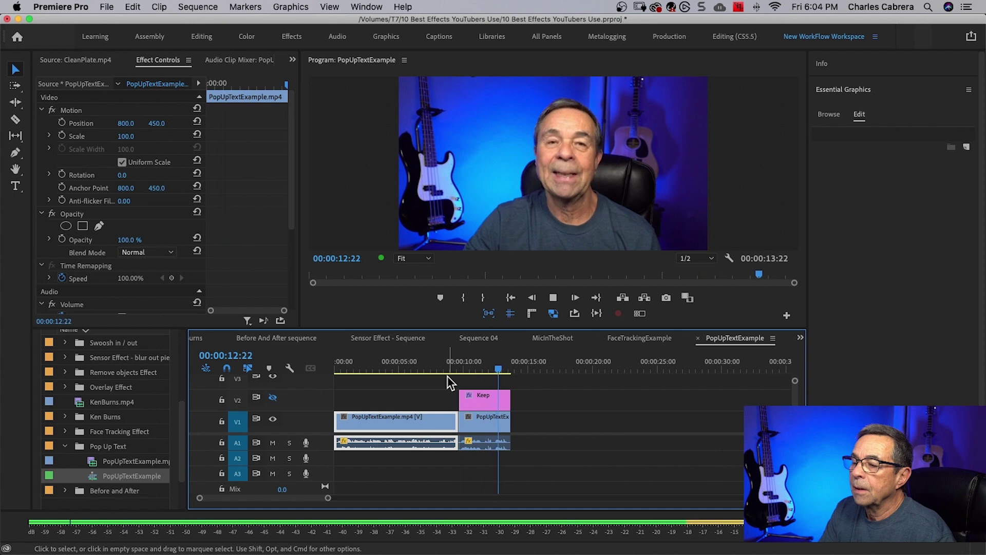
pyautogui.press('space')
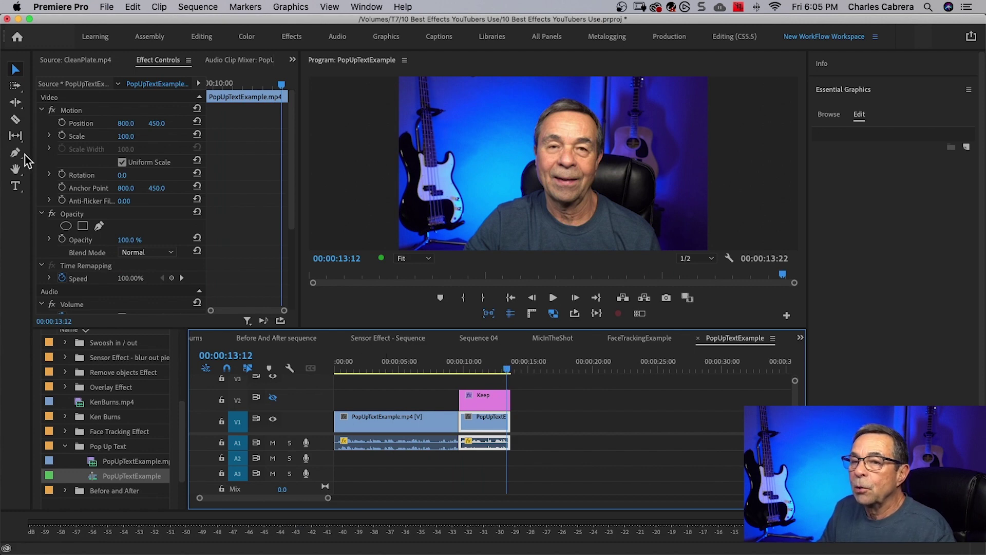
pyautogui.click(15, 186)
pyautogui.click(431, 117)
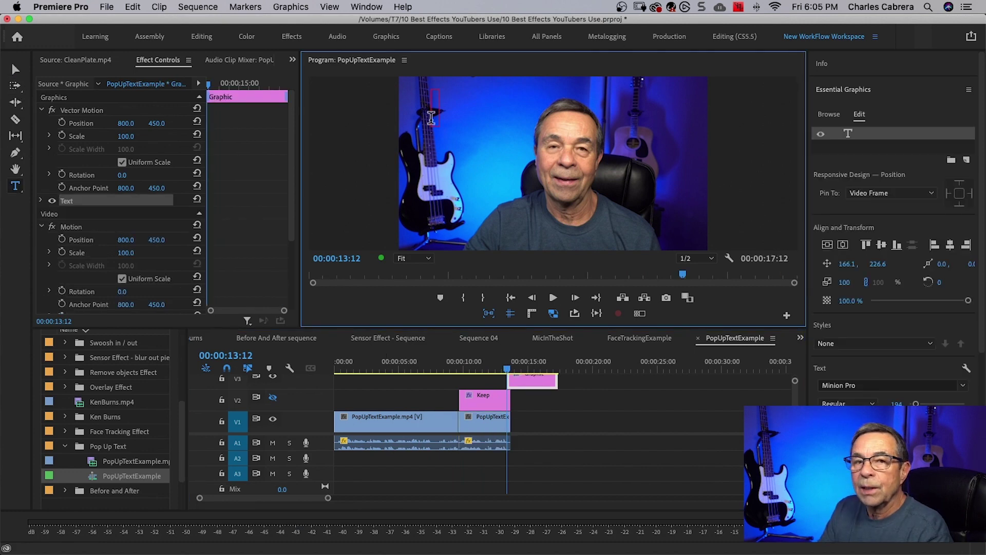
pyautogui.click(339, 383)
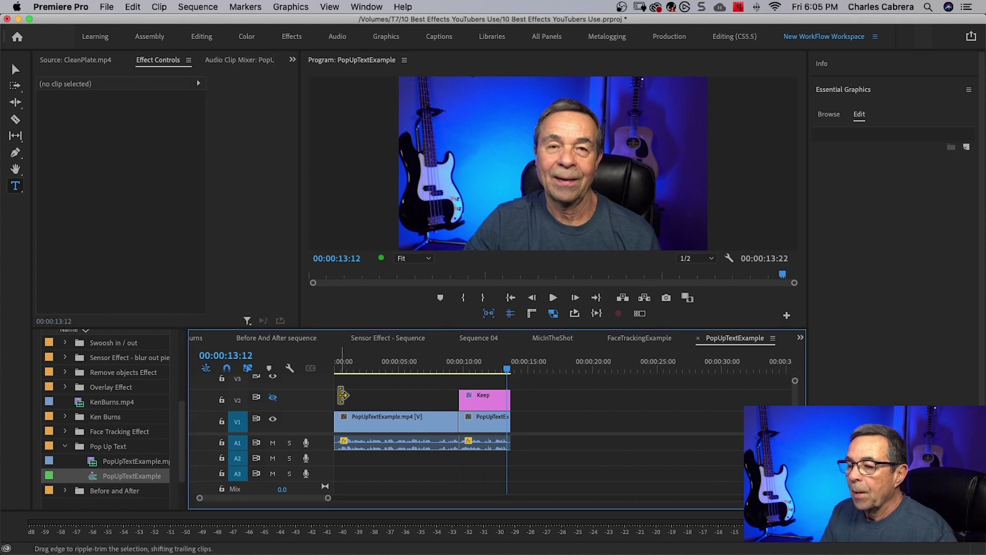
# - Make the V2 track visible and select its "Keep Playing Guitar" text graphic
pyautogui.click(273, 399)
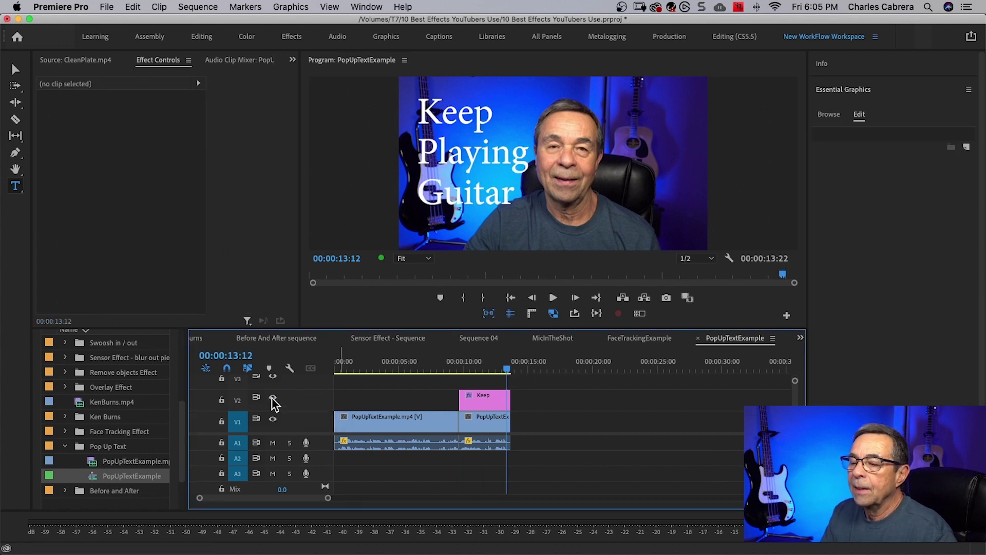
pyautogui.click(447, 119)
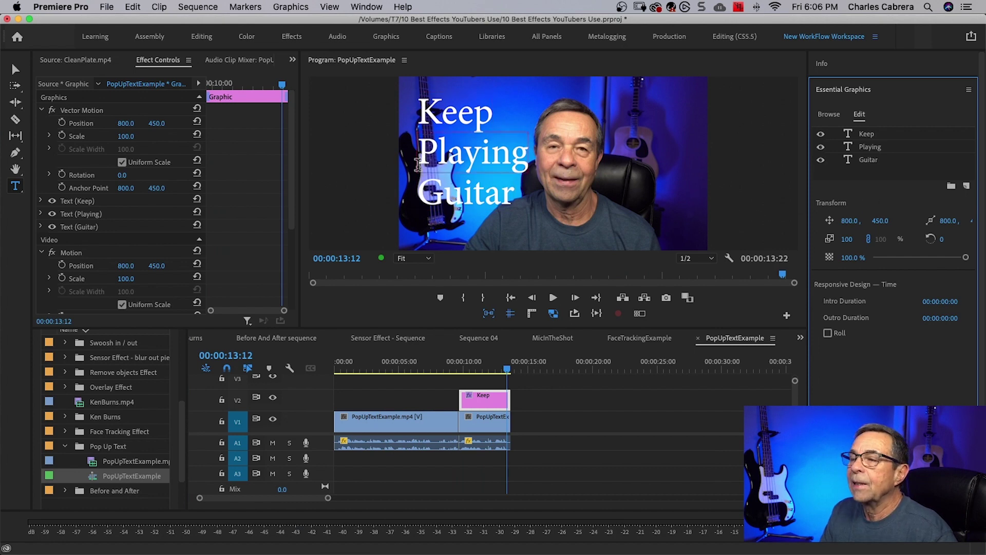
pyautogui.click(508, 375)
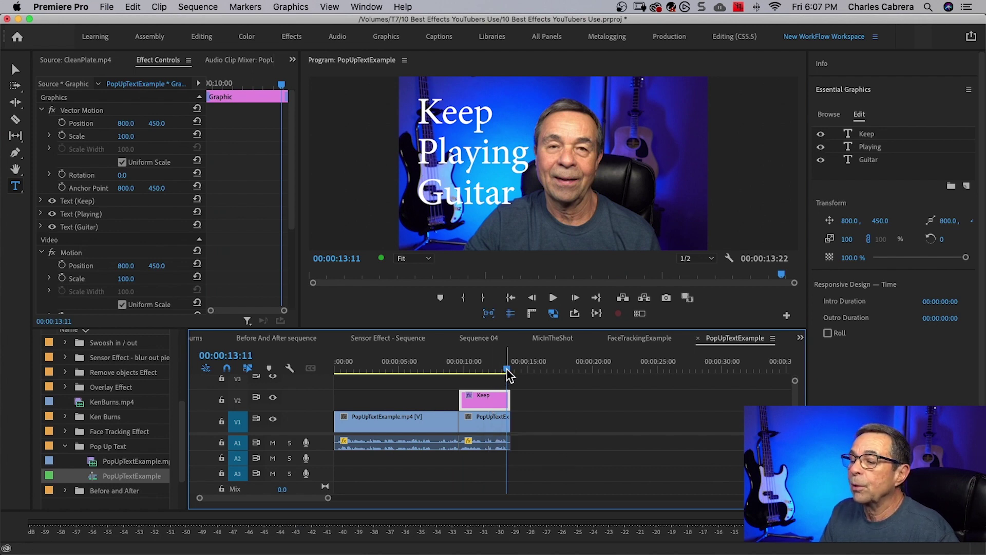
# - Play from about 9 seconds and split the V2 text graphic at 00:00:12:04, at 00:00:12:25 and again before the word "Guitar"
pyautogui.moveTo(509, 374); pyautogui.dragTo(451, 385)
pyautogui.press('space')
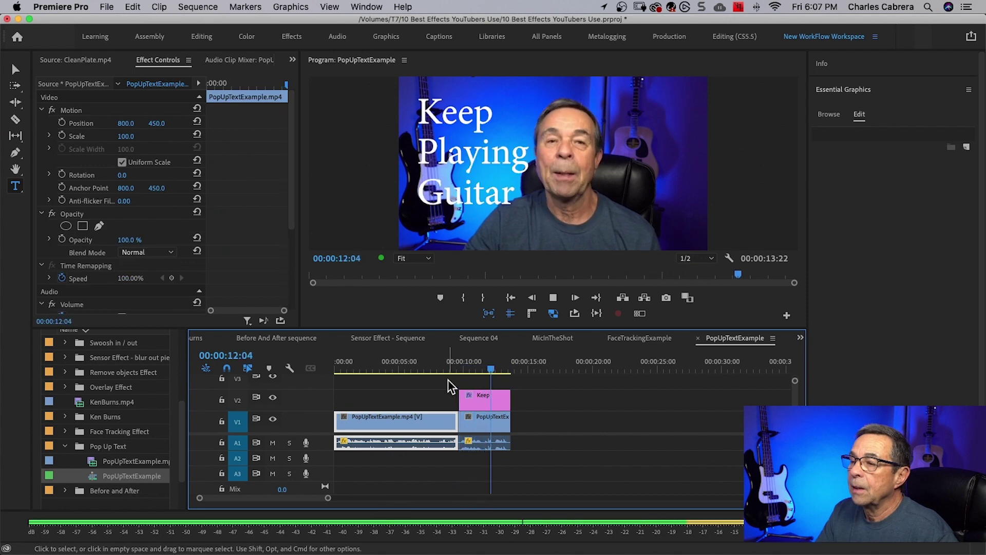
pyautogui.press('space')
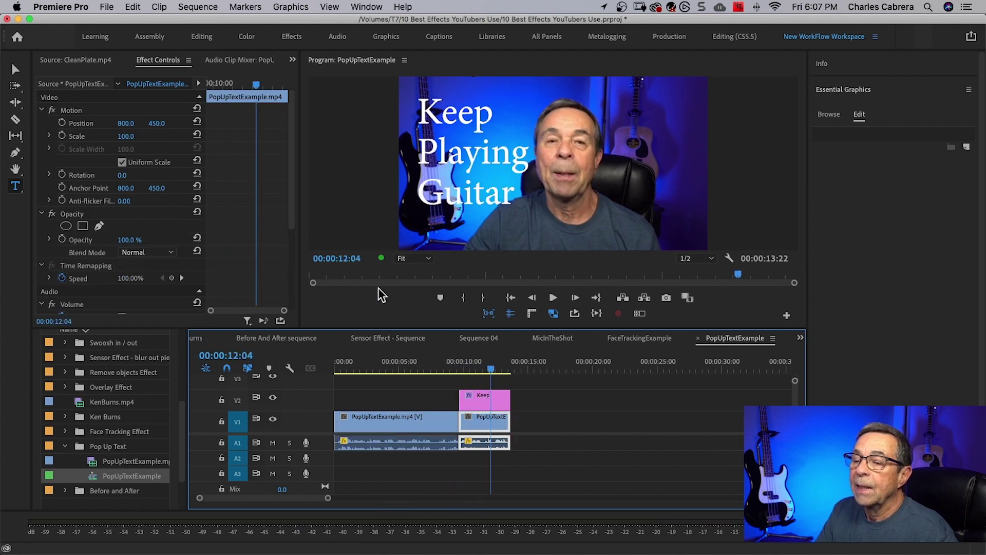
pyautogui.press('c')
pyautogui.press('space')
pyautogui.press('space')
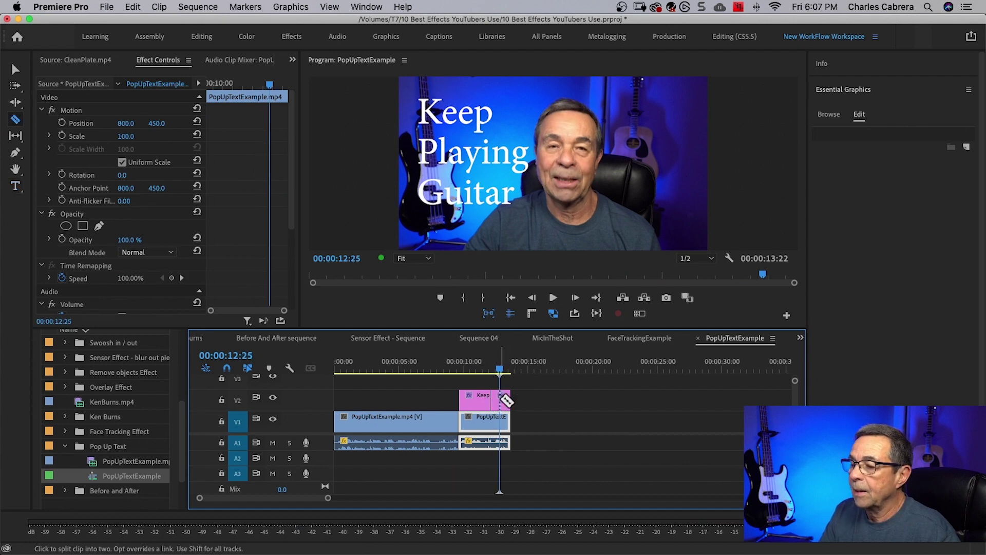
pyautogui.press('space')
pyautogui.press('space')
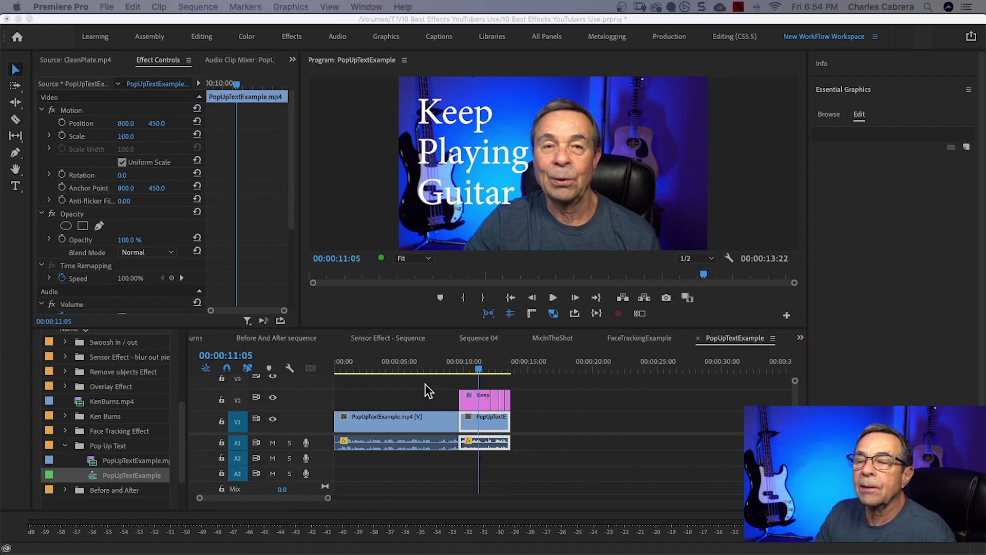
# - Delete the first piece of the split V2 text graphic, which ends at about 00:00:12:03
pyautogui.click(480, 399)
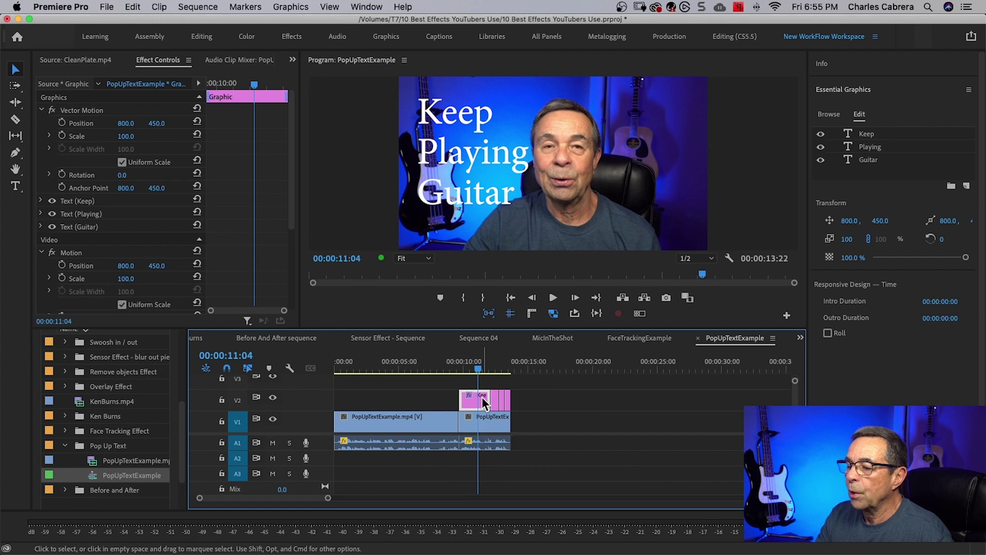
pyautogui.press('Delete')
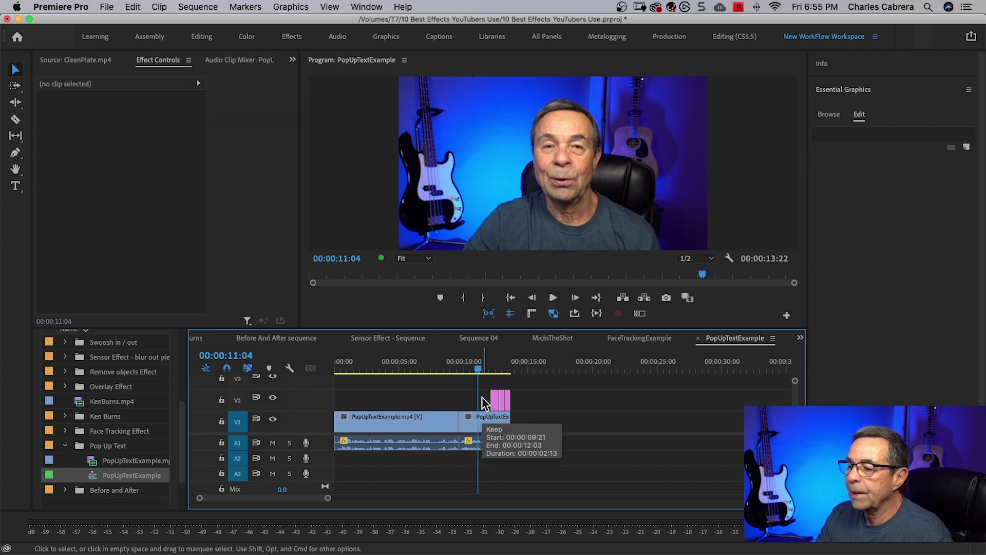
pyautogui.click(503, 418)
# - At 00:00:12:14, draw a closed free-form opacity mask around the word "Keep" on the first remaining V2 text piece
pyautogui.click(492, 400)
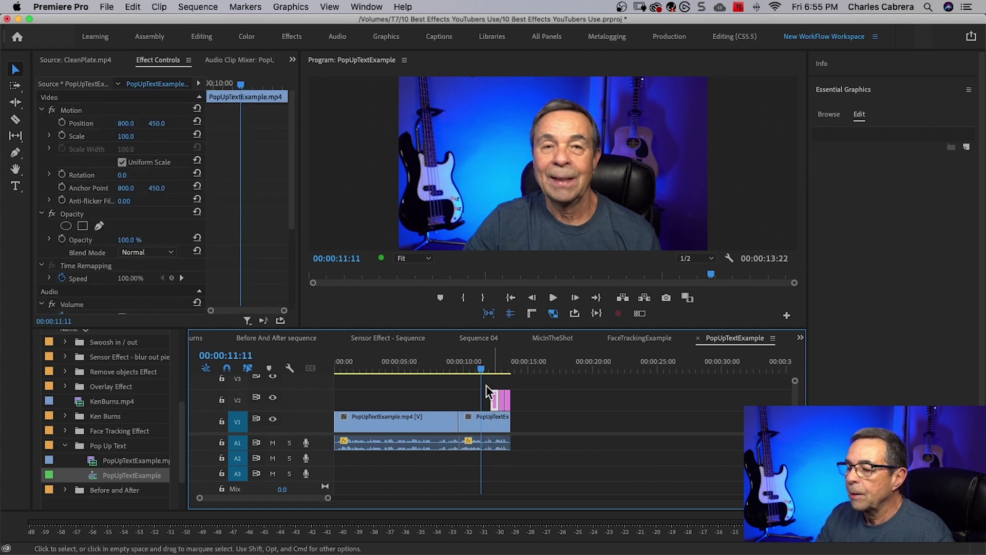
pyautogui.moveTo(479, 368); pyautogui.dragTo(496, 376)
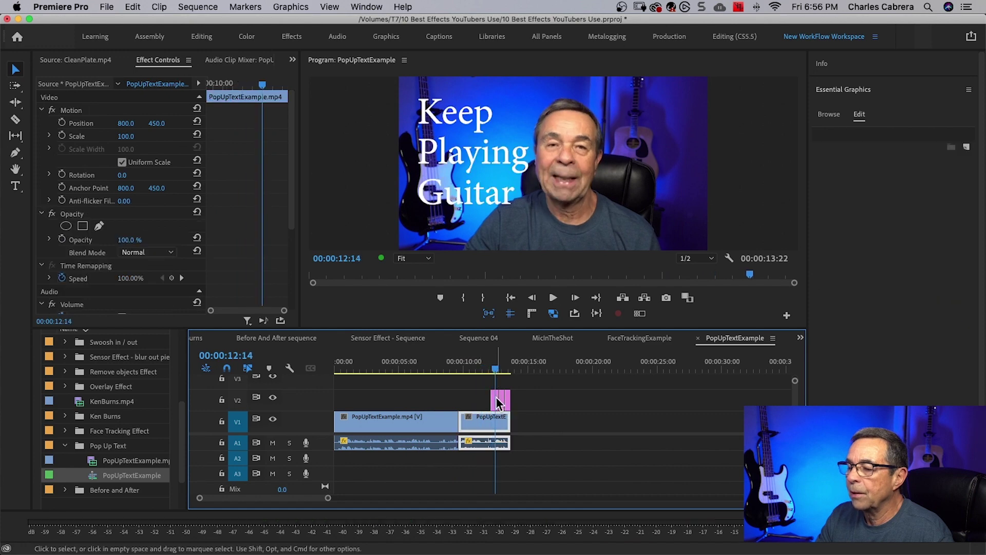
pyautogui.click(499, 400)
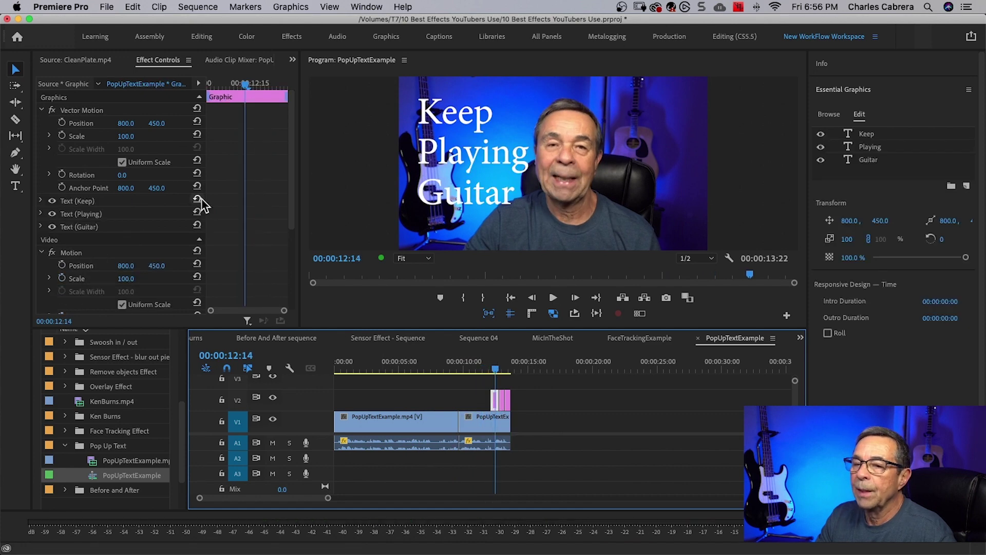
pyautogui.click(292, 179)
pyautogui.moveTo(291, 180); pyautogui.dragTo(292, 259)
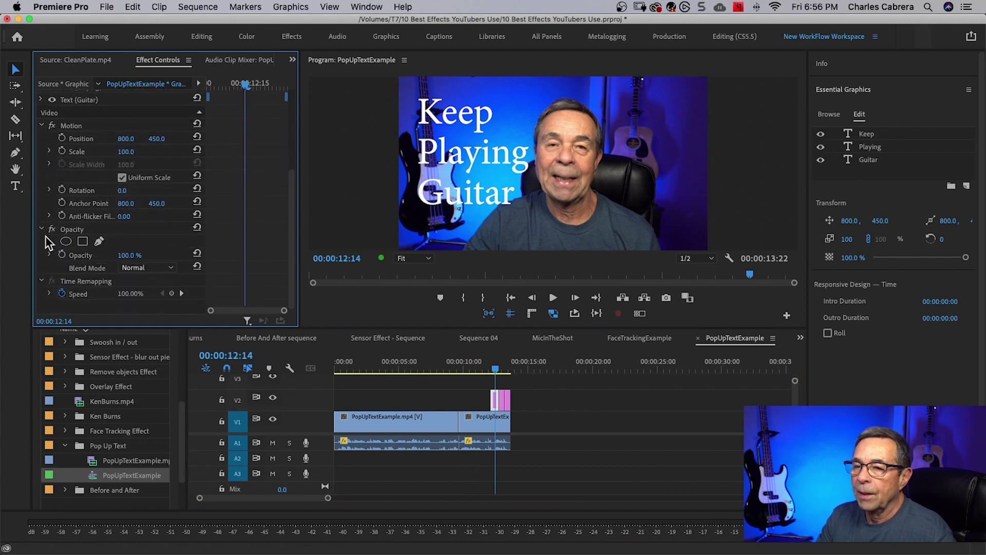
pyautogui.click(99, 242)
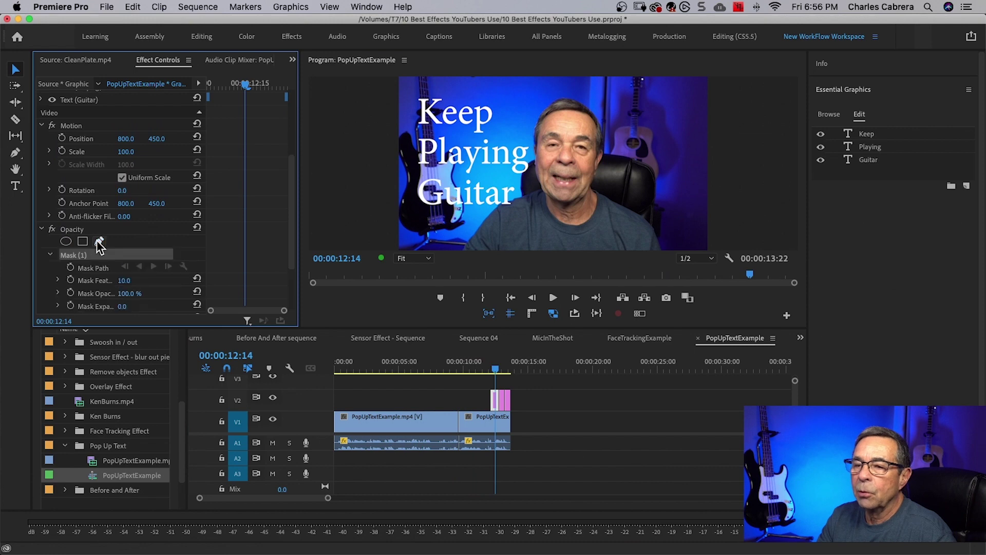
pyautogui.click(88, 267)
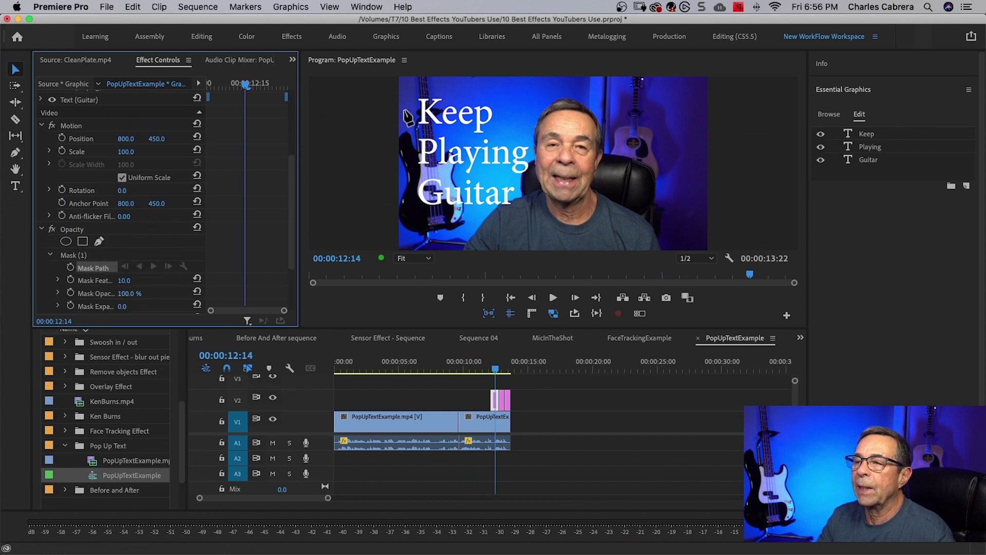
pyautogui.click(407, 95)
pyautogui.click(409, 129)
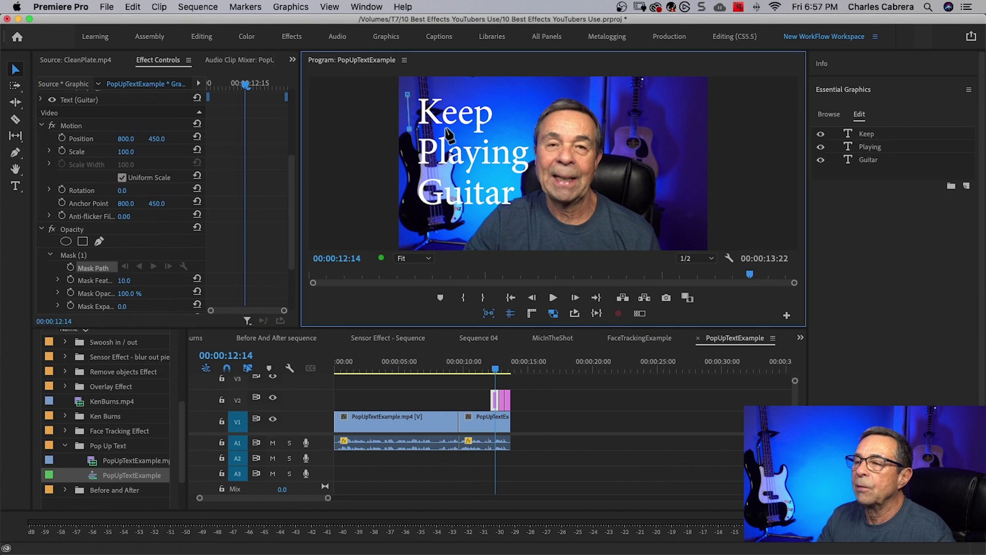
pyautogui.click(475, 136)
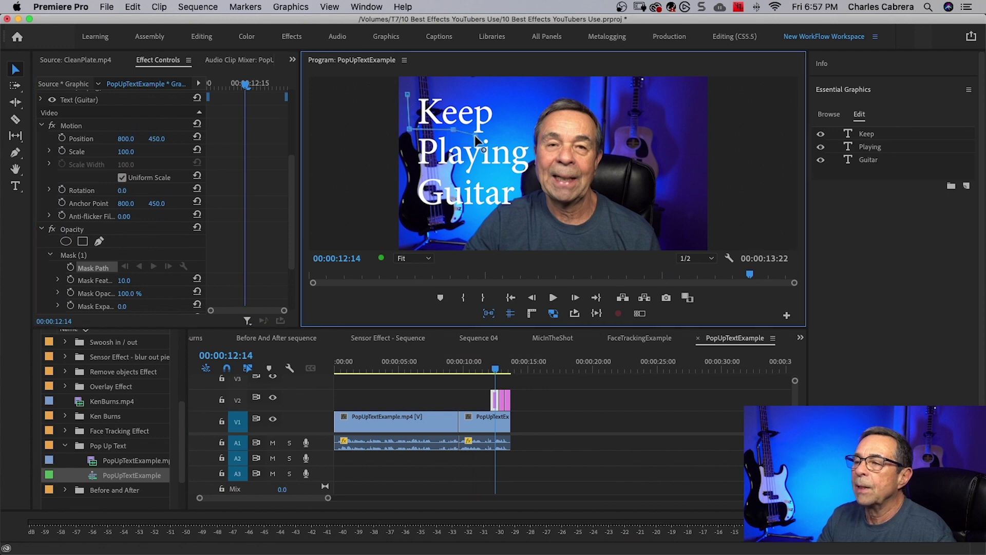
pyautogui.click(501, 132)
pyautogui.click(497, 96)
pyautogui.click(444, 93)
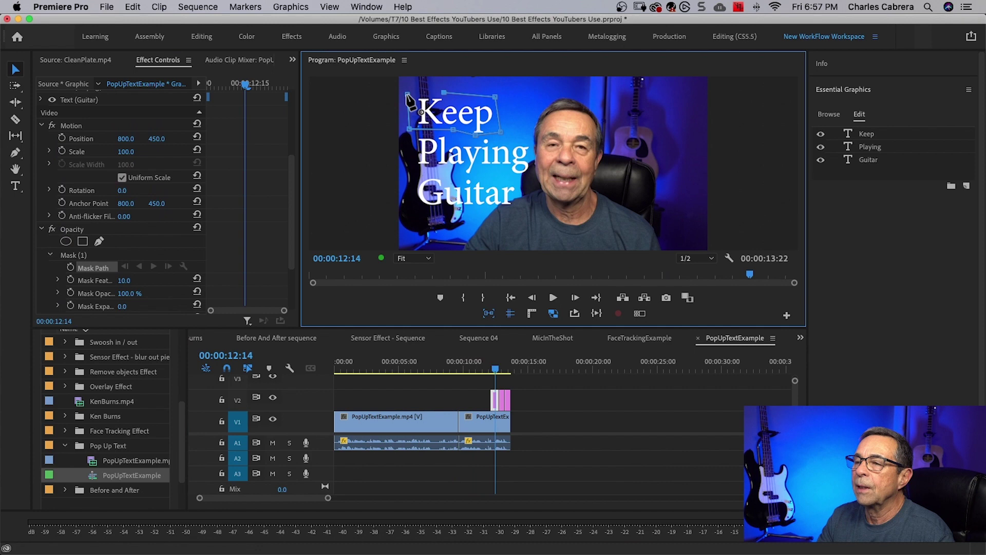
pyautogui.click(407, 95)
# - At 00:00:12:29, draw a closed free-form opacity mask around the word "Playing" on the second V2 text piece
pyautogui.click(501, 400)
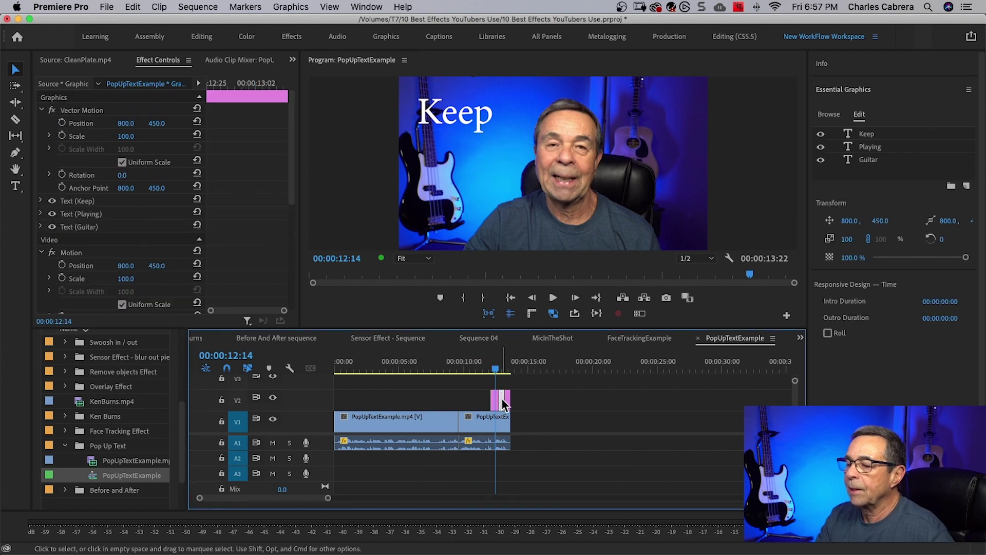
pyautogui.moveTo(495, 368); pyautogui.dragTo(502, 396)
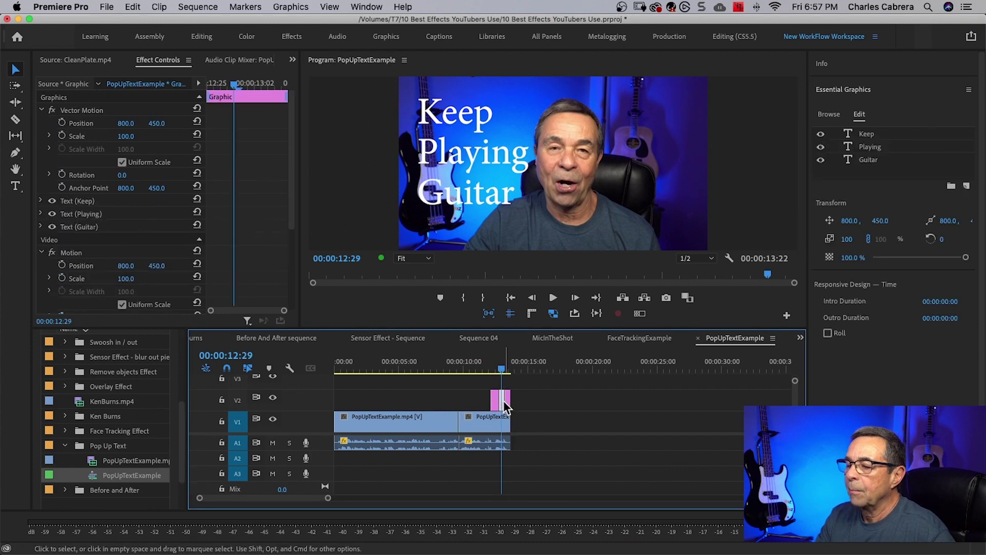
pyautogui.scroll(-5, 155, 226)
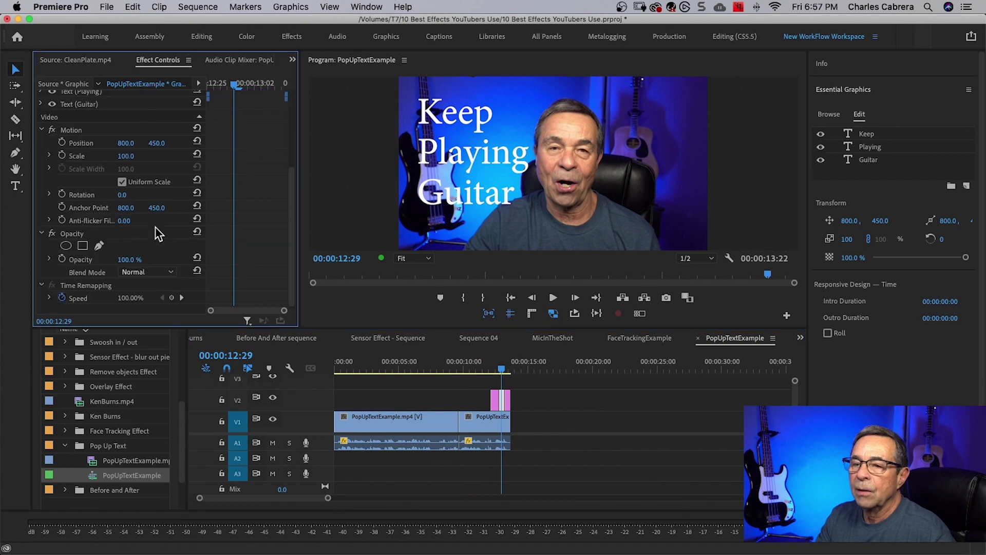
pyautogui.click(99, 246)
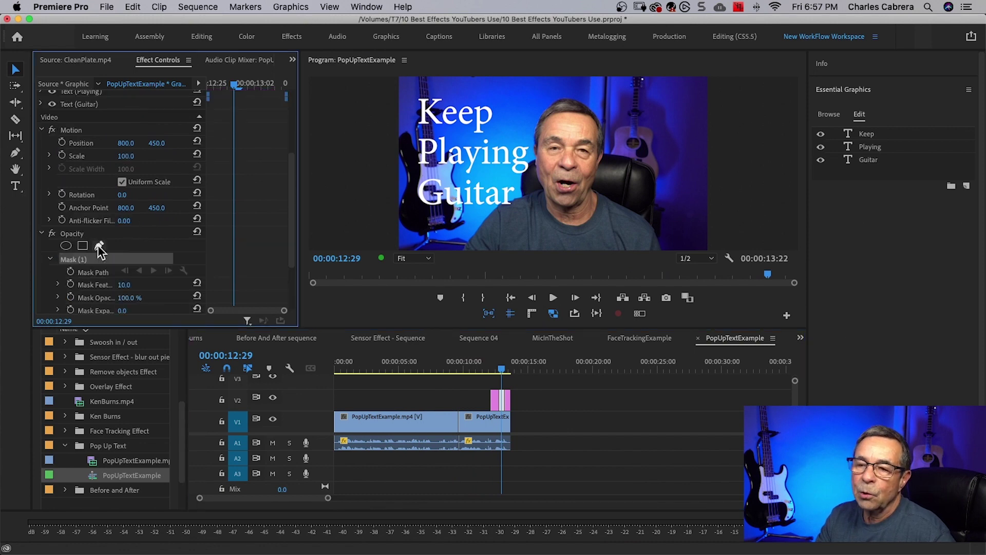
pyautogui.click(89, 271)
pyautogui.click(406, 137)
pyautogui.click(406, 169)
pyautogui.click(447, 173)
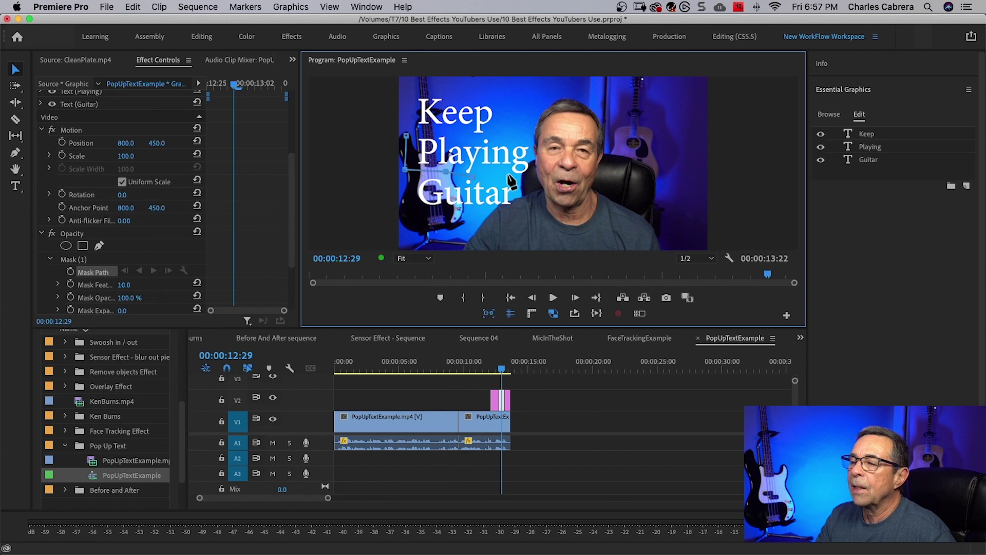
pyautogui.click(525, 176)
pyautogui.click(406, 136)
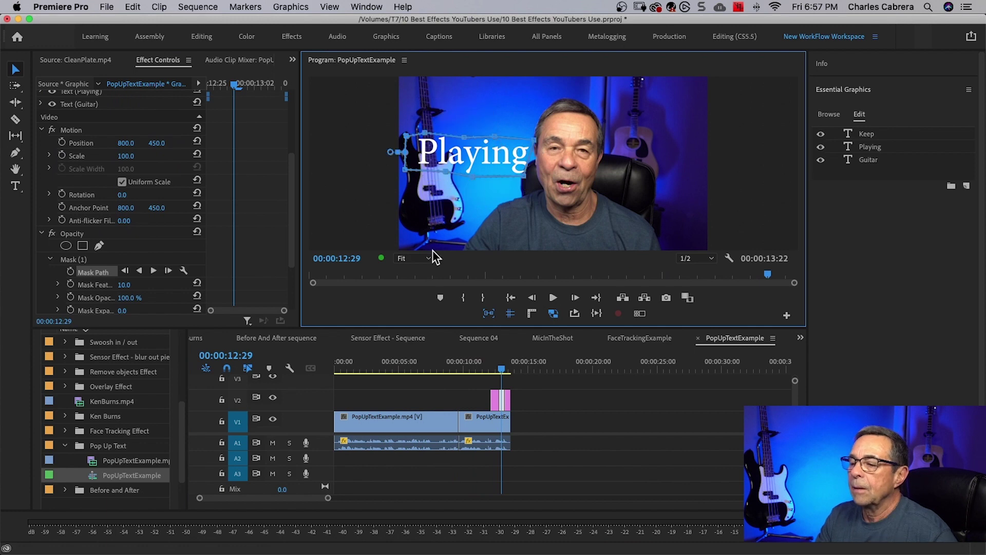
# - At 00:00:13:11, draw a closed free-form opacity mask around the word "Guitar" on the last V2 text piece
pyautogui.click(502, 398)
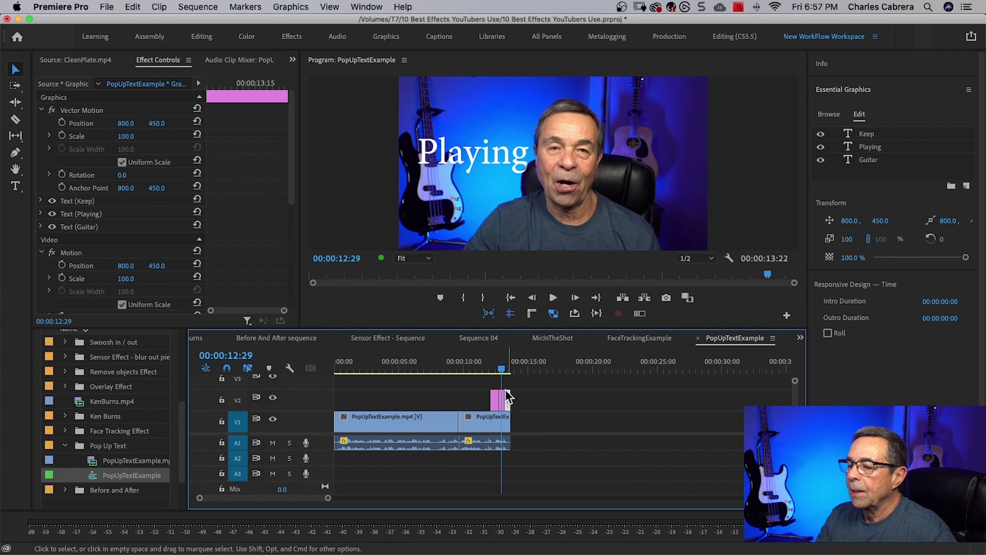
pyautogui.moveTo(503, 376); pyautogui.dragTo(507, 375)
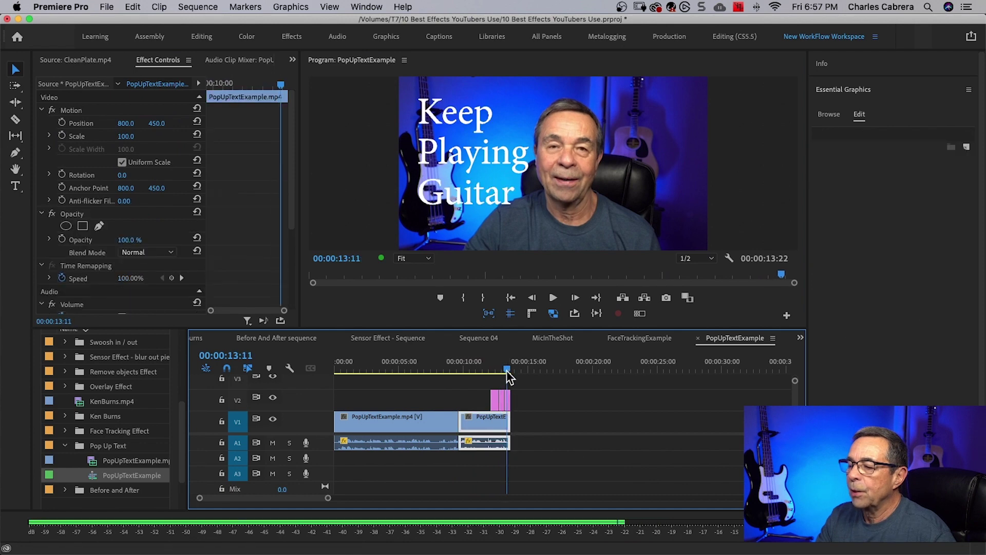
pyautogui.click(508, 403)
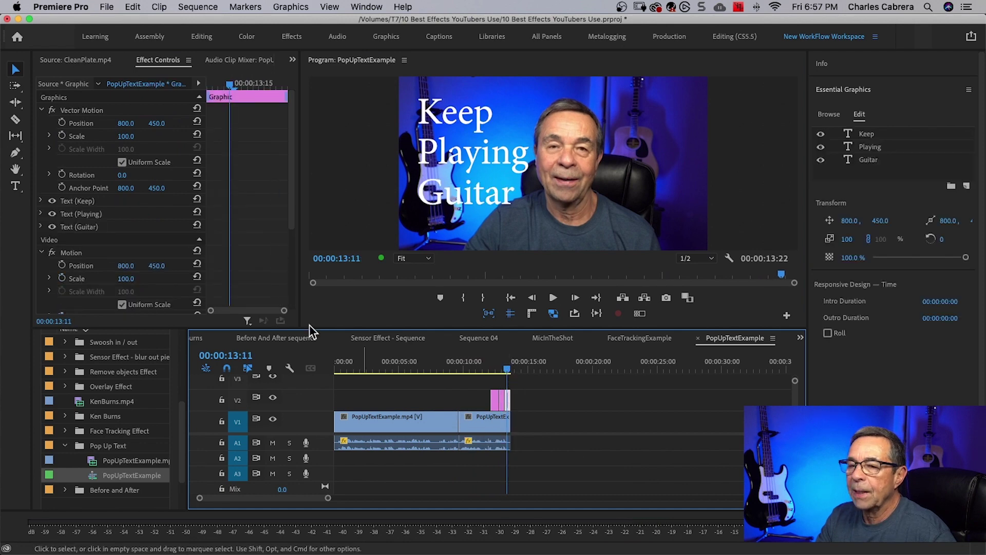
pyautogui.scroll(-5, 296, 216)
pyautogui.click(98, 242)
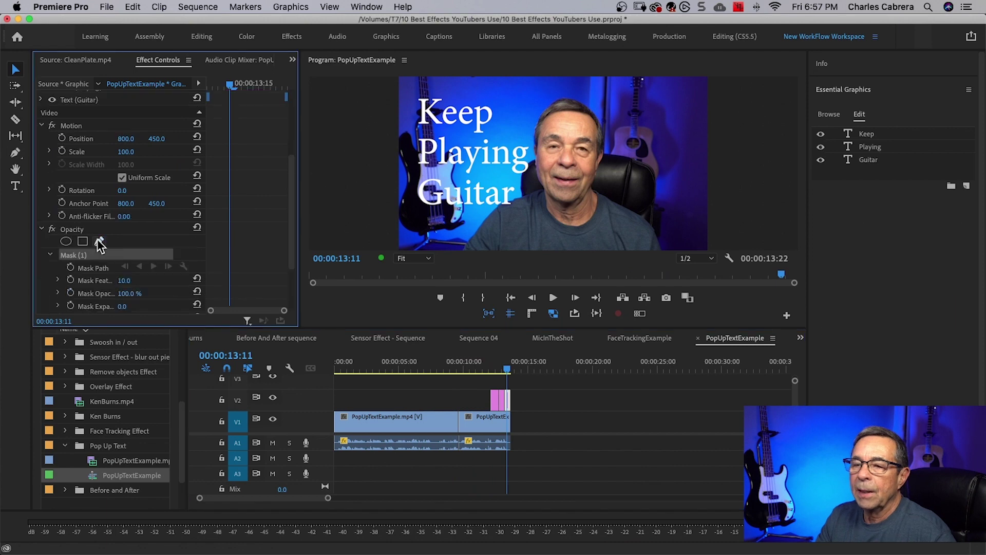
pyautogui.click(93, 268)
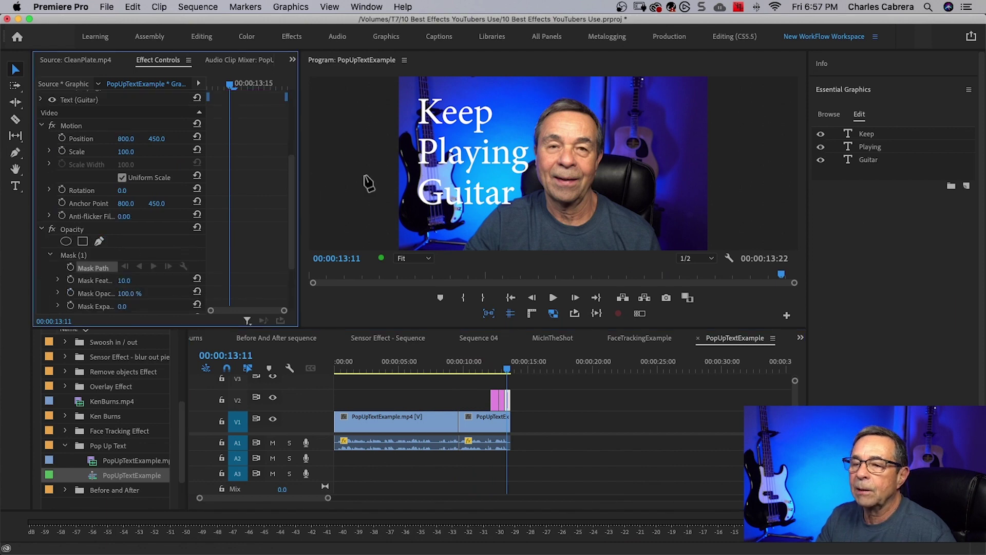
pyautogui.click(409, 177)
pyautogui.click(412, 211)
pyautogui.click(505, 213)
pyautogui.click(523, 209)
pyautogui.click(519, 177)
pyautogui.click(409, 177)
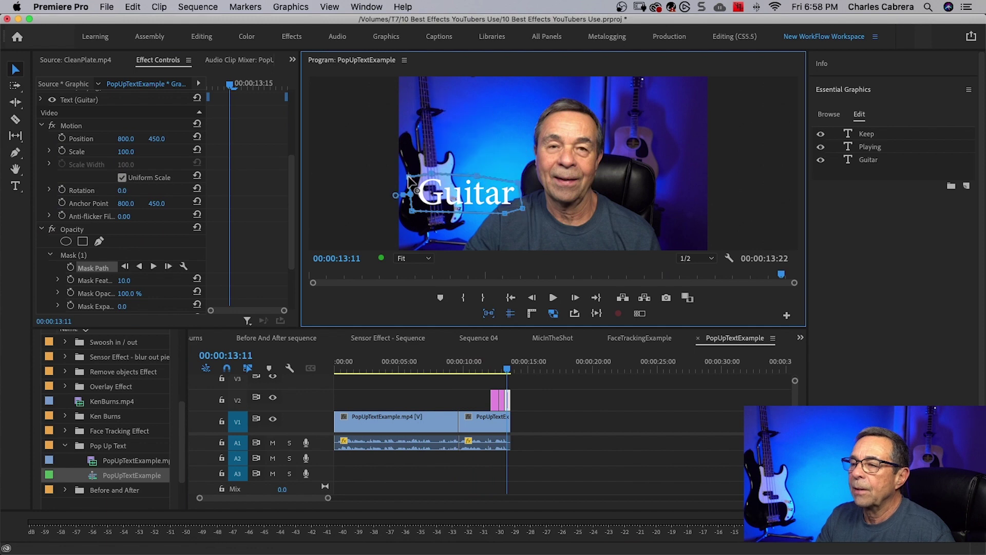
# - Play the pop-up text sequence from about 00:00:08:29 and preview the finished mosaic censor example
pyautogui.click(451, 369)
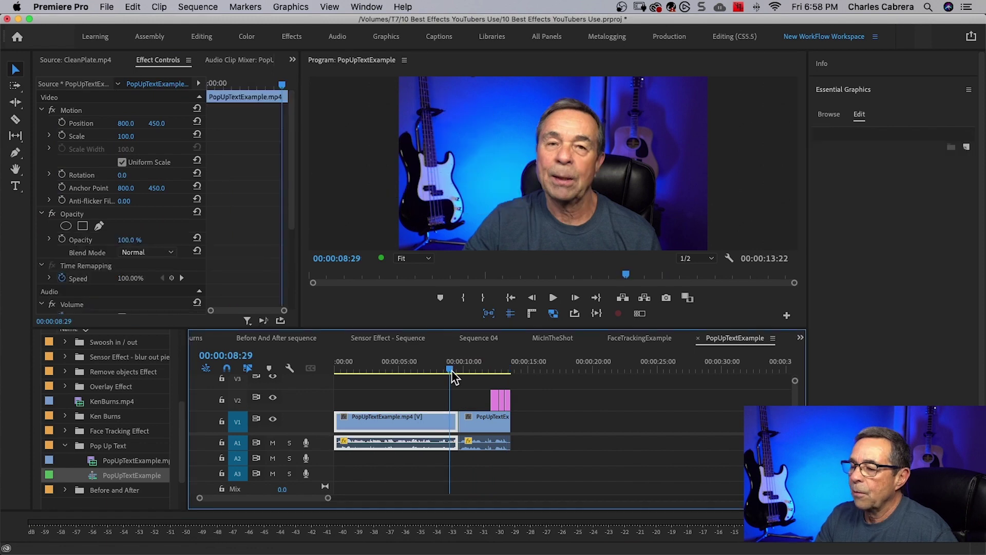
pyautogui.click(593, 422)
pyautogui.press('space')
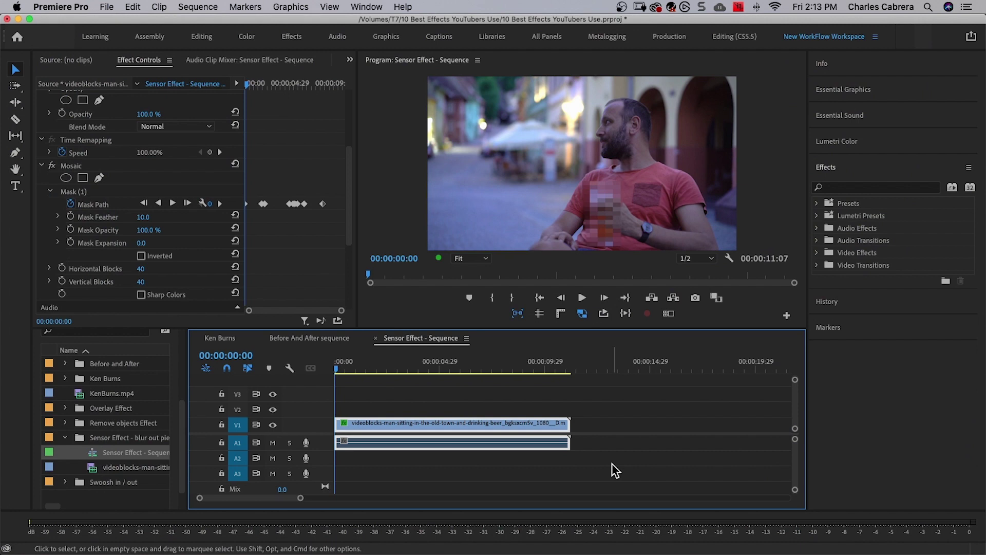
pyautogui.press('space')
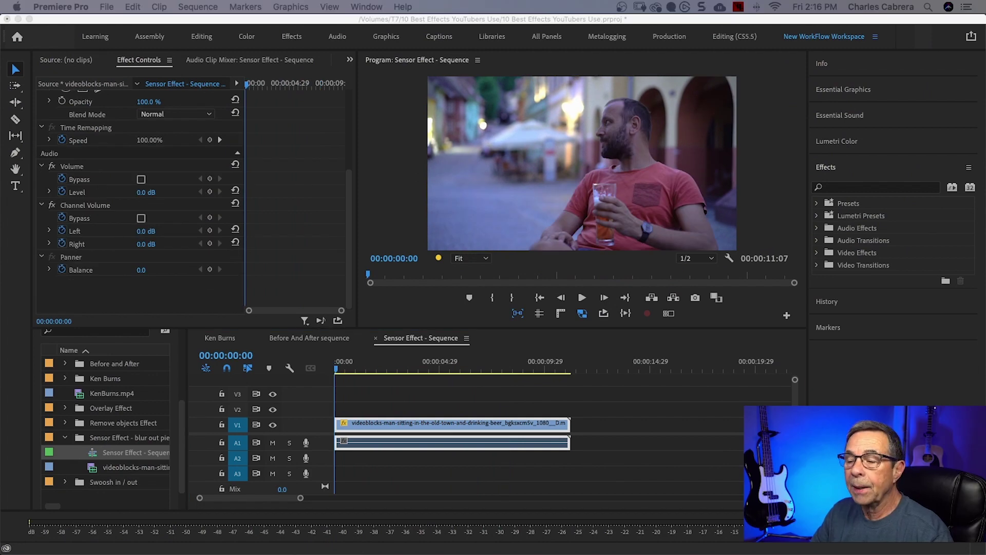
# - Find the Mosaic video effect and apply it to the man-drinking-beer clip on V1
pyautogui.click(375, 422)
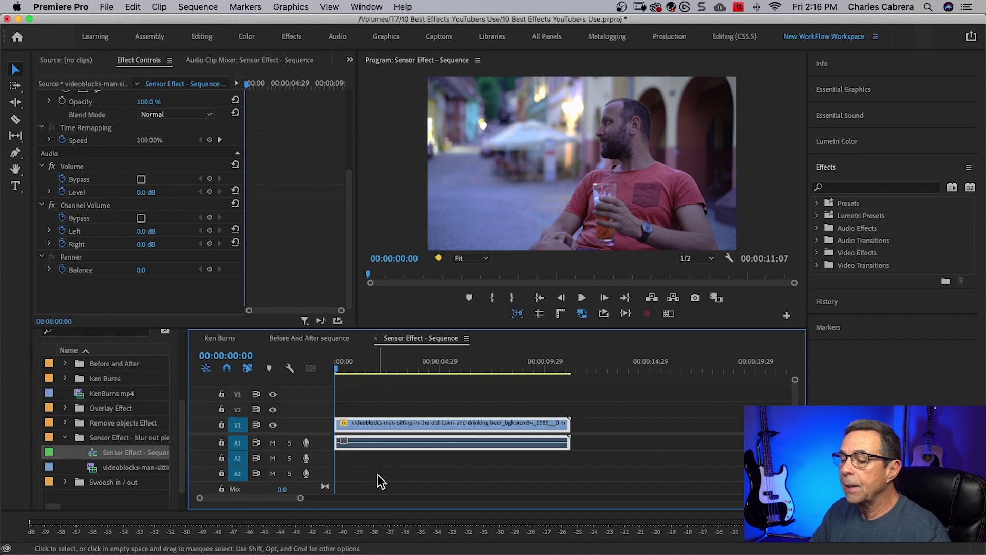
pyautogui.click(865, 189)
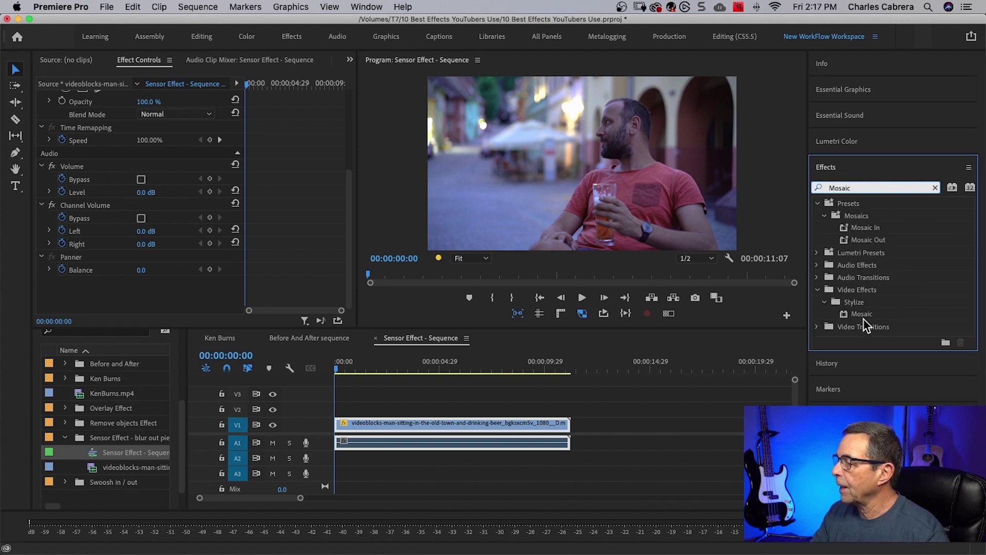
pyautogui.click(856, 315)
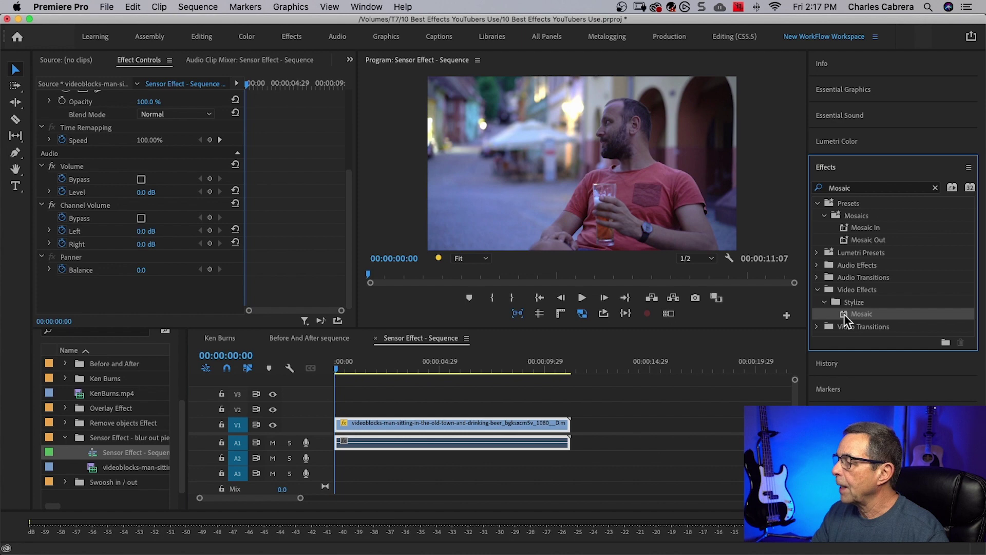
pyautogui.moveTo(843, 313); pyautogui.dragTo(357, 424)
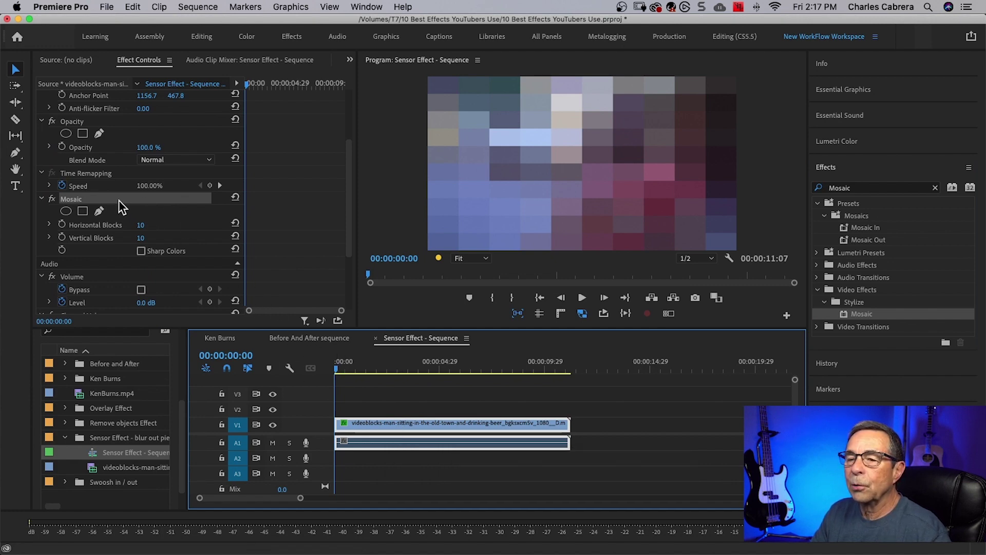
# - Set the Mosaic effect's Horizontal Blocks and Vertical Blocks both to 40
pyautogui.click(141, 227)
pyautogui.write('40')
pyautogui.press('Tab')
pyautogui.write('40')
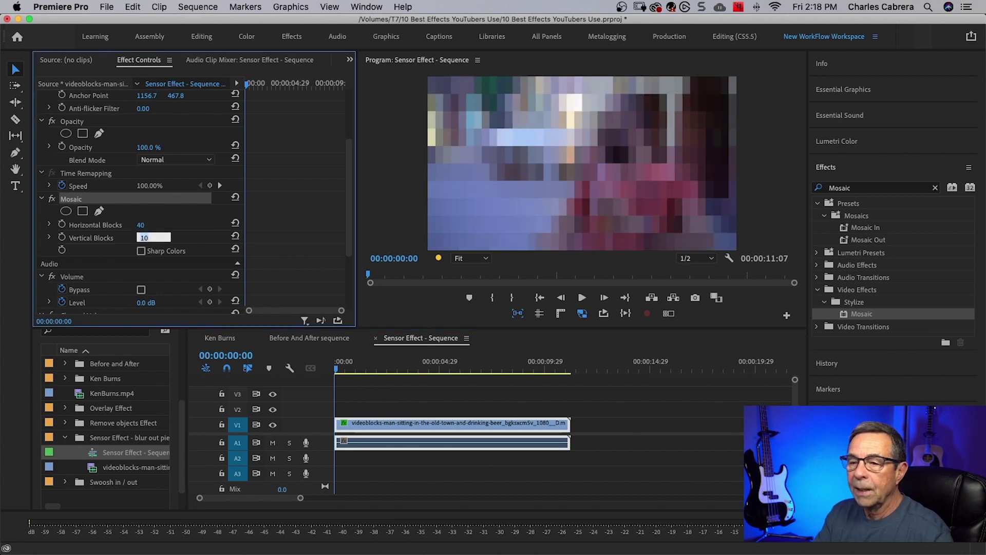
pyautogui.press('Return')
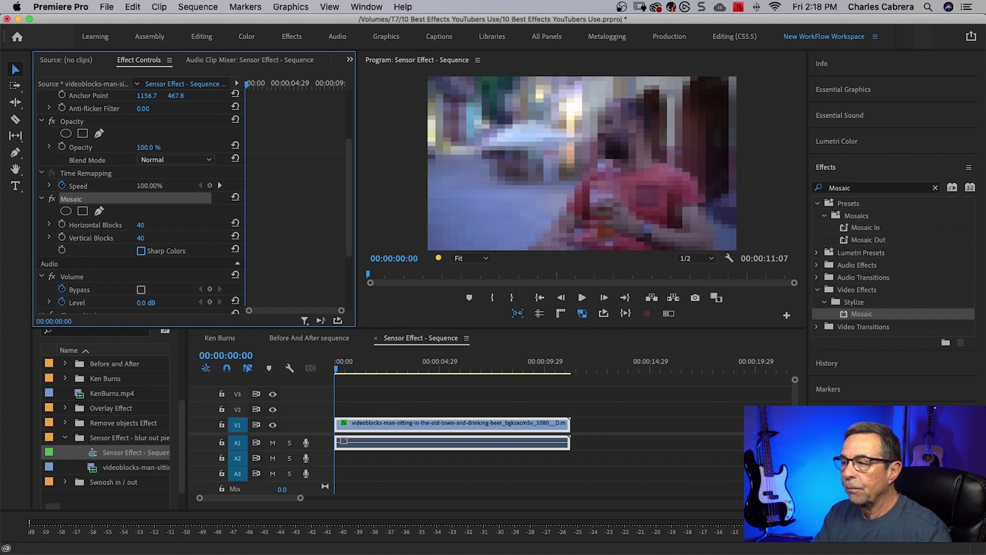
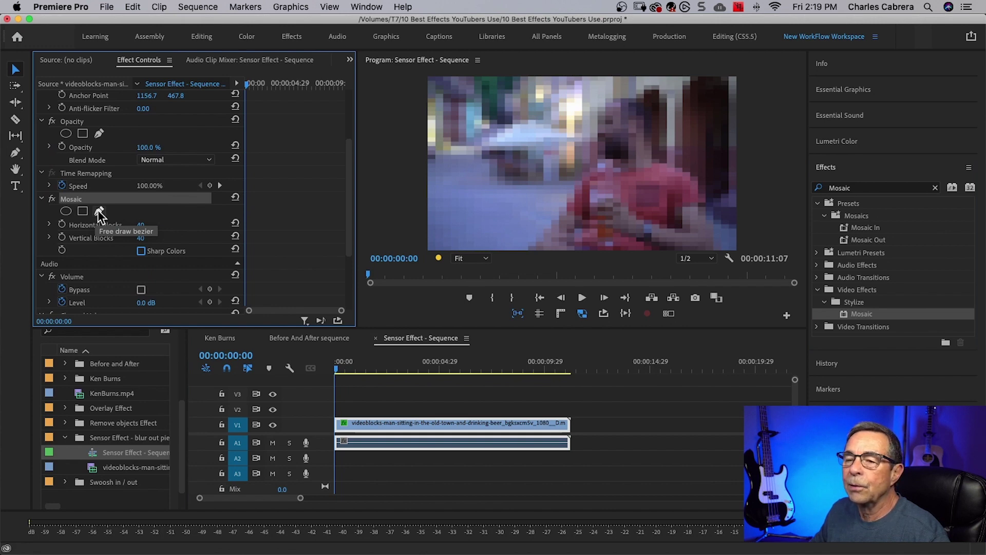
# - Draw a closed four-point free-form mask around the beer glass on the Mosaic effect at 00:00:00:00
pyautogui.click(98, 212)
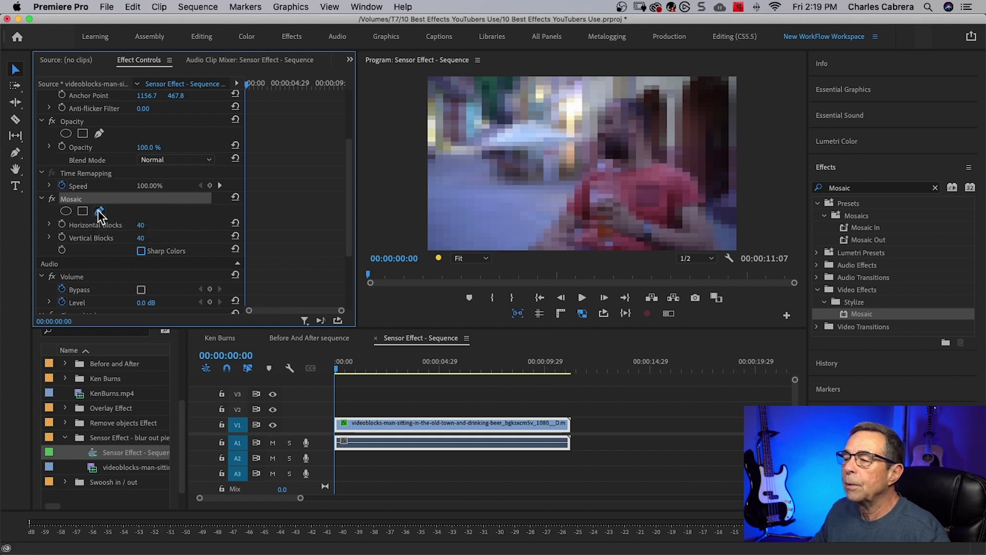
pyautogui.click(584, 188)
pyautogui.click(581, 236)
pyautogui.click(615, 234)
pyautogui.click(616, 188)
pyautogui.click(584, 188)
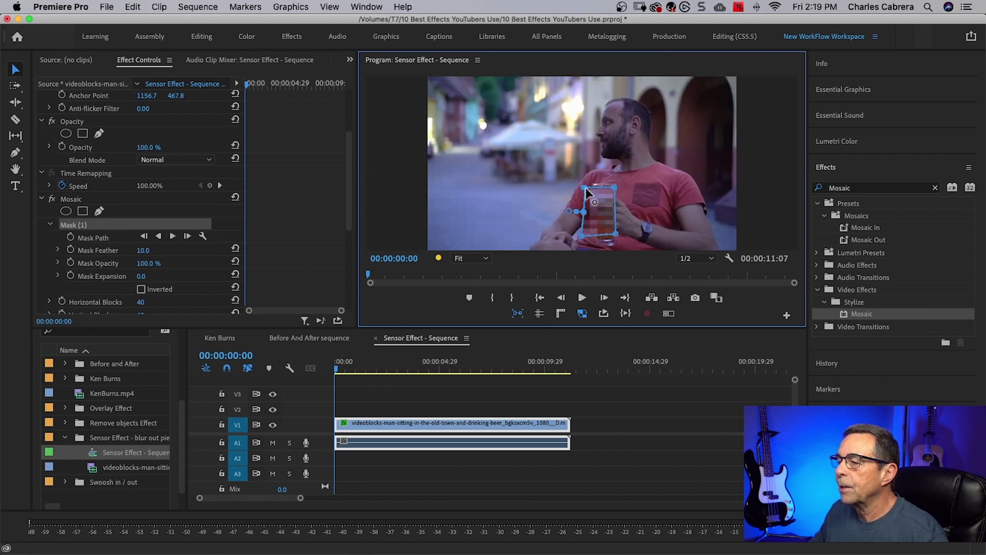
# - At 00:00:00:01, stretch the mask's corners to cover the whole glass and turn on Mask Path keyframing
pyautogui.press('Right')
pyautogui.moveTo(616, 235); pyautogui.dragTo(585, 243)
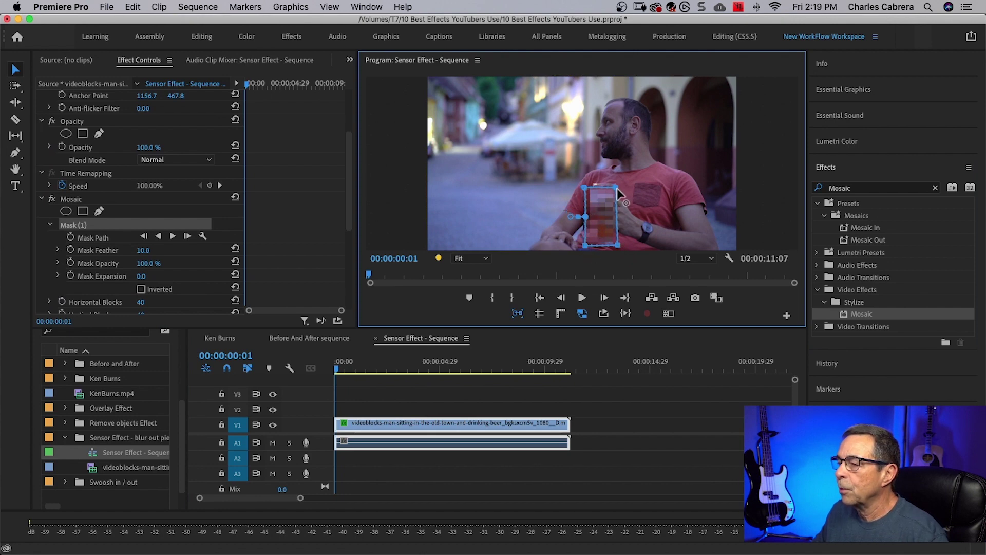
pyautogui.moveTo(585, 187); pyautogui.dragTo(611, 183)
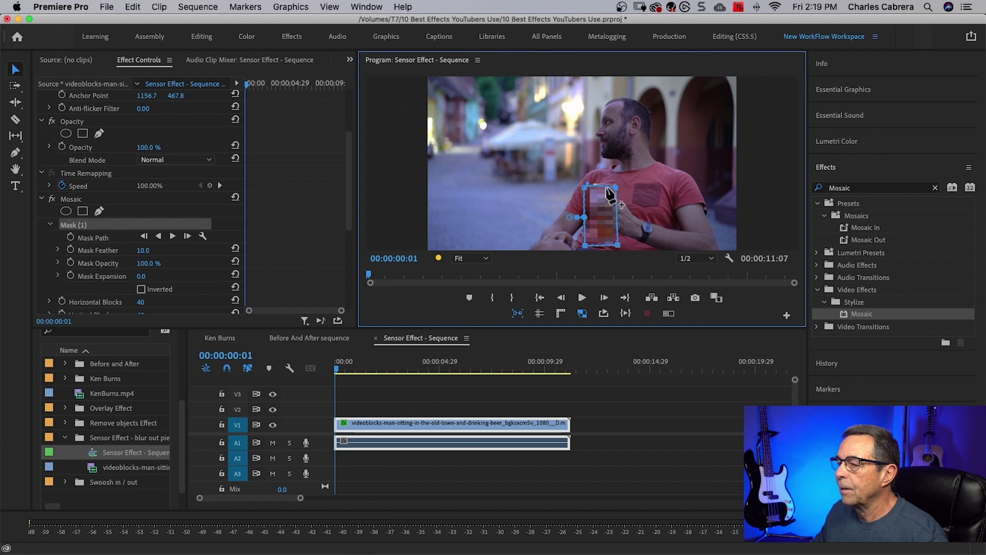
pyautogui.click(82, 236)
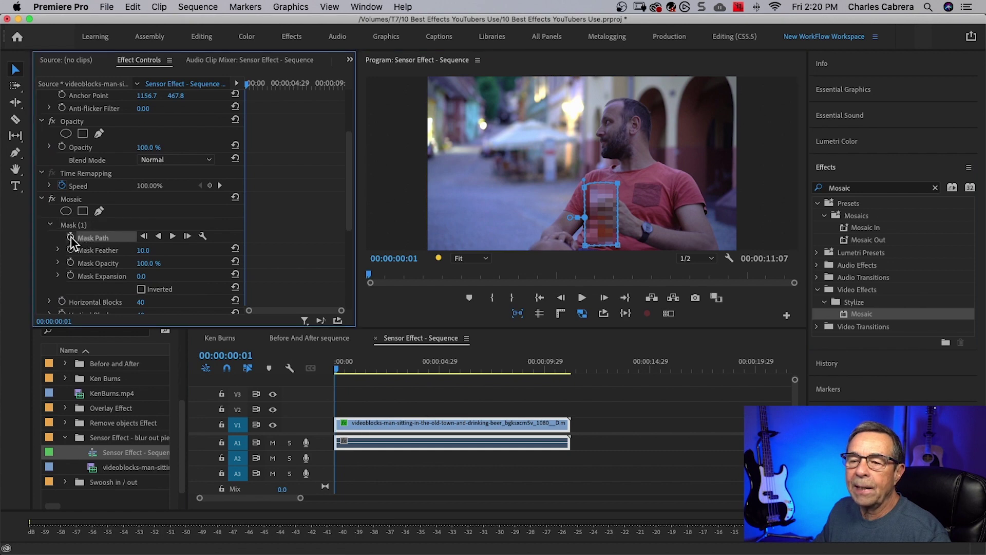
pyautogui.click(70, 236)
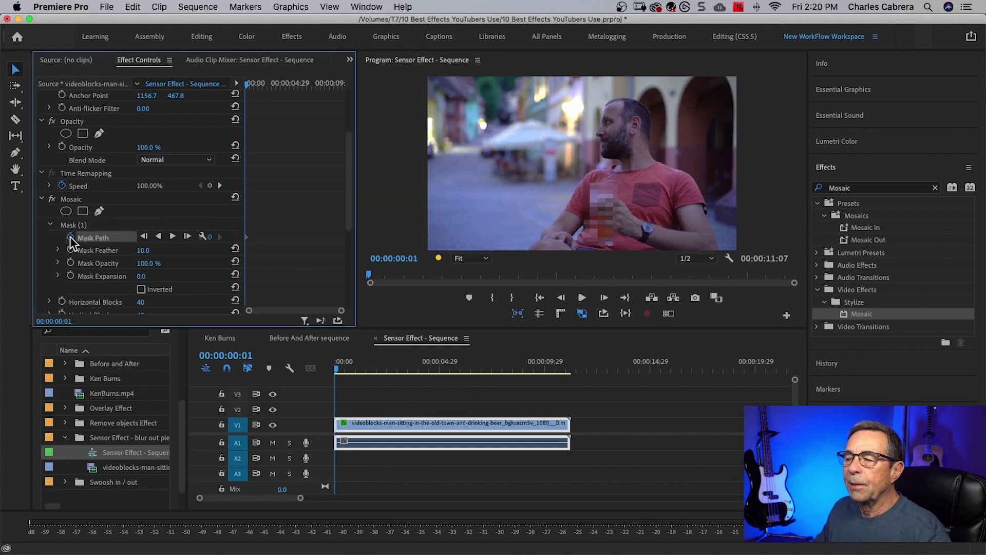
# - Reposition the mask over the rising glass at 00:00:00:27 and again at 00:00:01:07 to keyframe its path
pyautogui.click(365, 276)
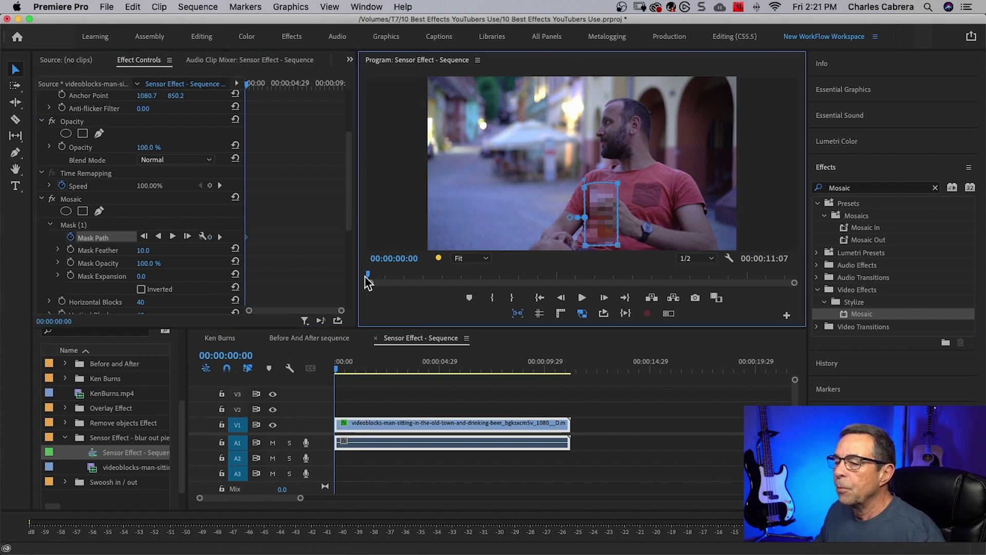
pyautogui.moveTo(365, 276); pyautogui.dragTo(404, 277)
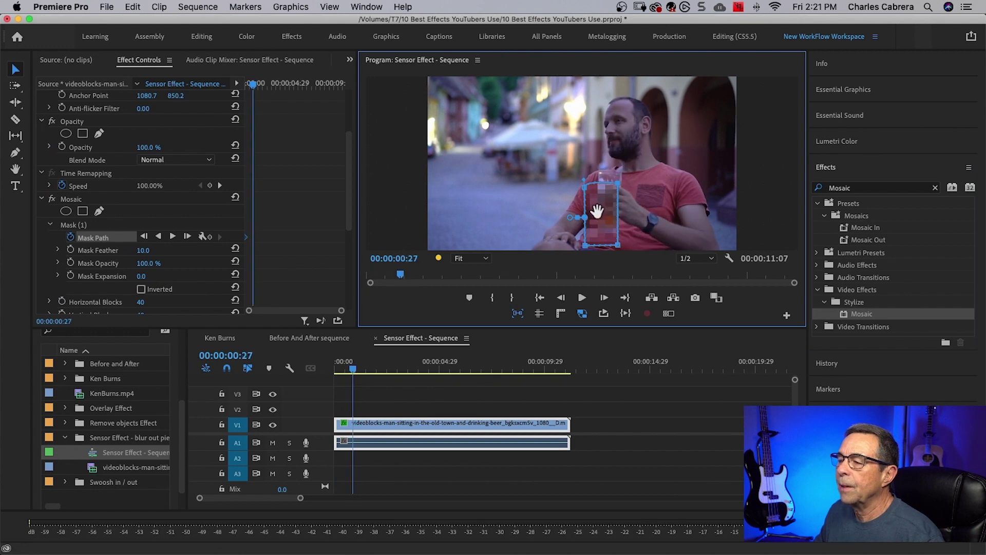
pyautogui.moveTo(600, 214); pyautogui.dragTo(607, 196)
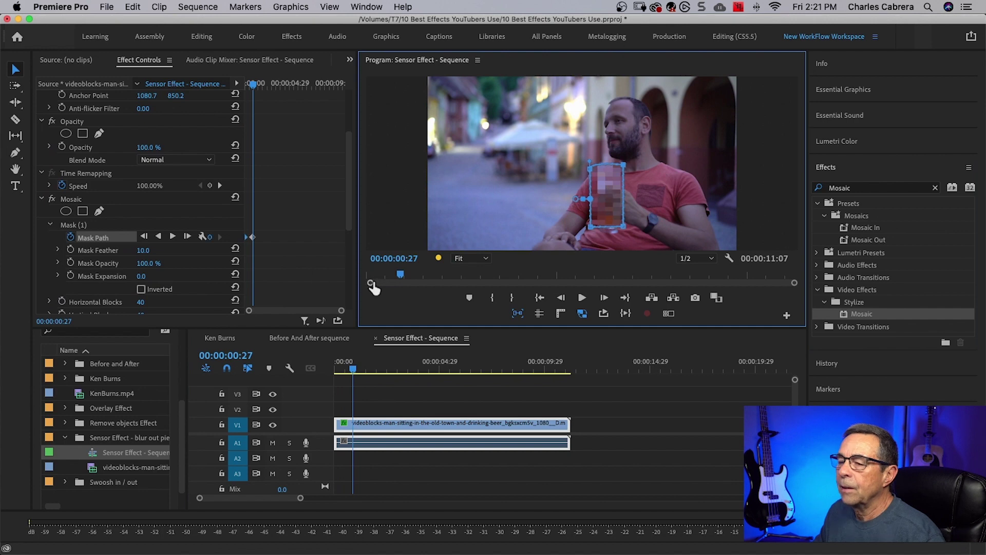
pyautogui.moveTo(403, 278); pyautogui.dragTo(414, 278)
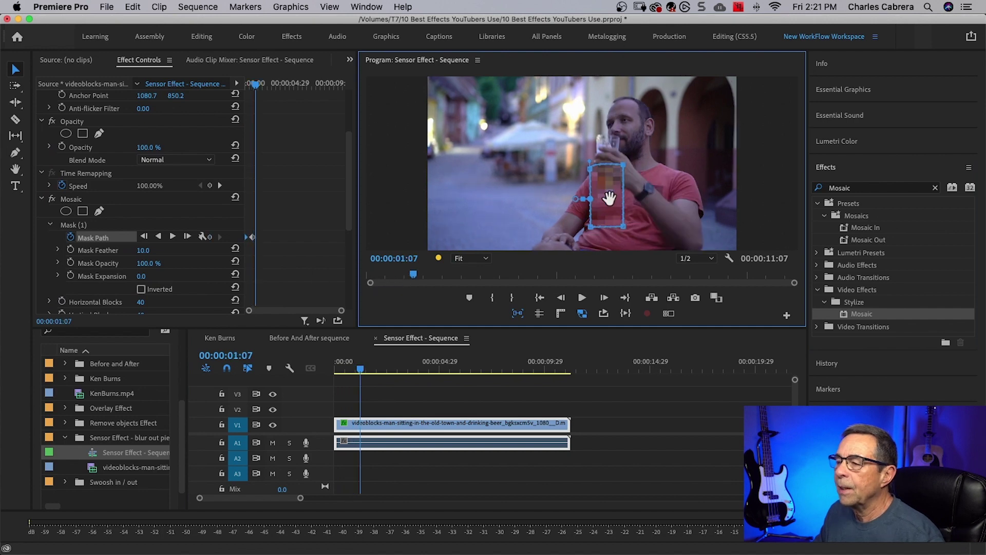
pyautogui.moveTo(609, 198); pyautogui.dragTo(609, 165)
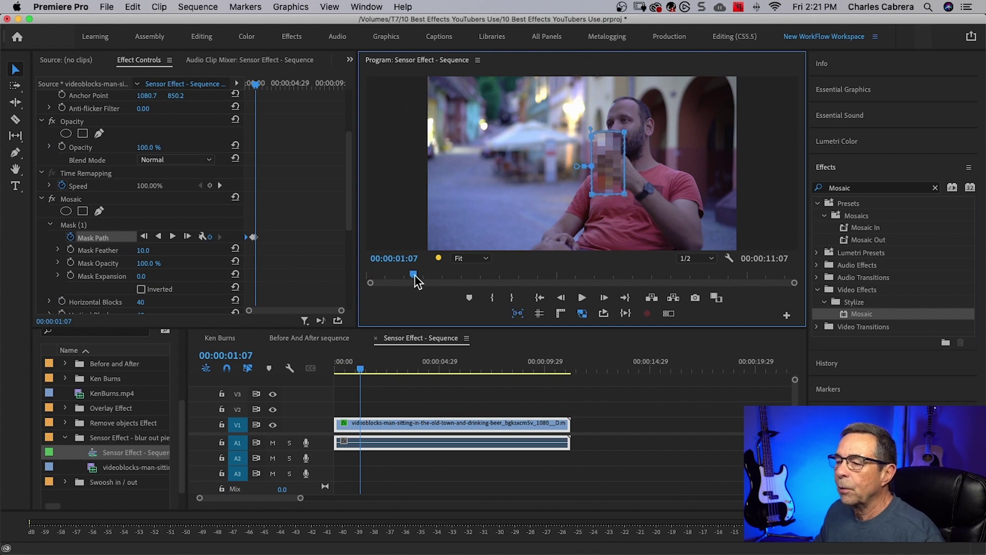
# - Keep keyframing the mask position over the glass while the man drinks, up to 00:00:05:15
pyautogui.moveTo(415, 280); pyautogui.dragTo(462, 277)
pyautogui.moveTo(612, 157); pyautogui.dragTo(616, 156)
pyautogui.moveTo(463, 276); pyautogui.dragTo(576, 275)
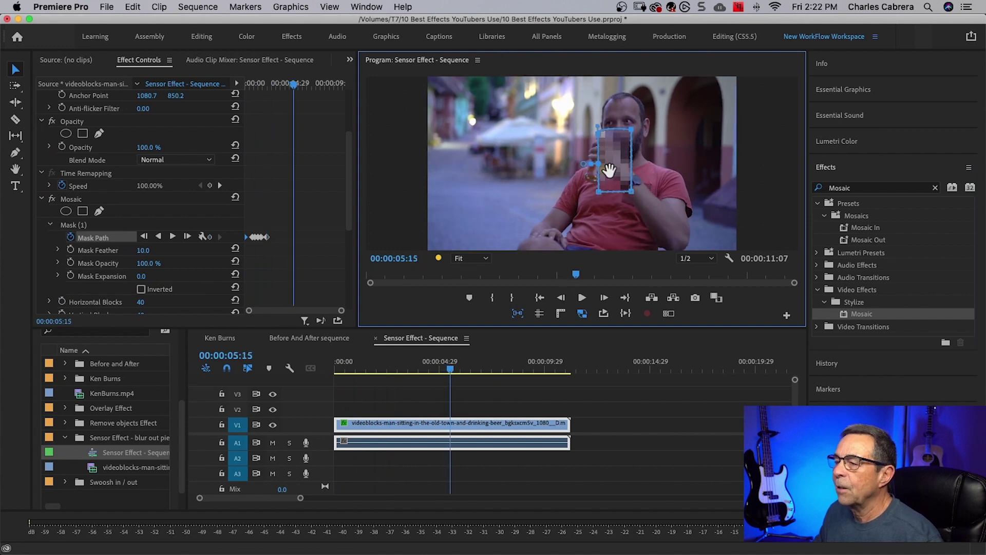
pyautogui.moveTo(604, 171); pyautogui.dragTo(593, 172)
# - Keyframe the mask down with the glass as it is lowered, past 00:00:05:15 through 00:00:06:28 and onward
pyautogui.moveTo(576, 276); pyautogui.dragTo(595, 277)
pyautogui.moveTo(585, 180); pyautogui.dragTo(575, 215)
pyautogui.hotkey('shift', 'Right')
pyautogui.hotkey('shift', 'Right')
pyautogui.hotkey('shift', 'Right')
pyautogui.hotkey('shift', 'Right')
pyautogui.hotkey('shift', 'Right')
pyautogui.hotkey('shift', 'Right')
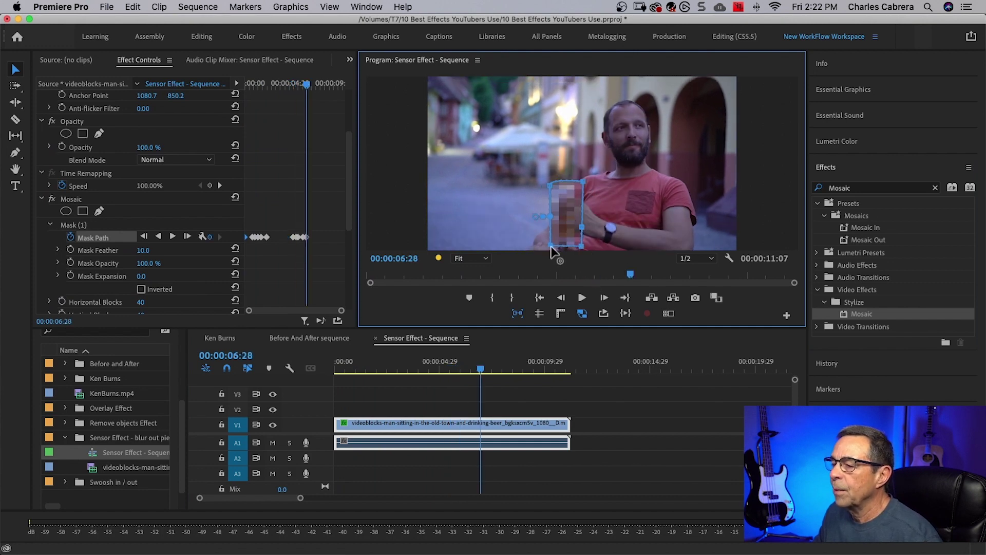
pyautogui.moveTo(633, 276); pyautogui.dragTo(643, 278)
# - Play the sequence from the start to check that the mosaic follows the glass
pyautogui.press('Home')
pyautogui.click(582, 300)
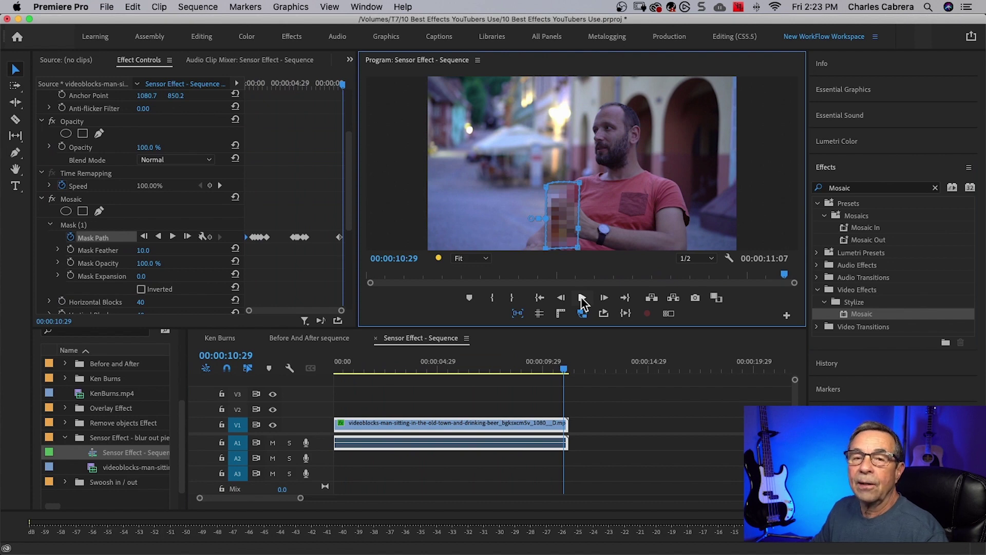
pyautogui.click(582, 298)
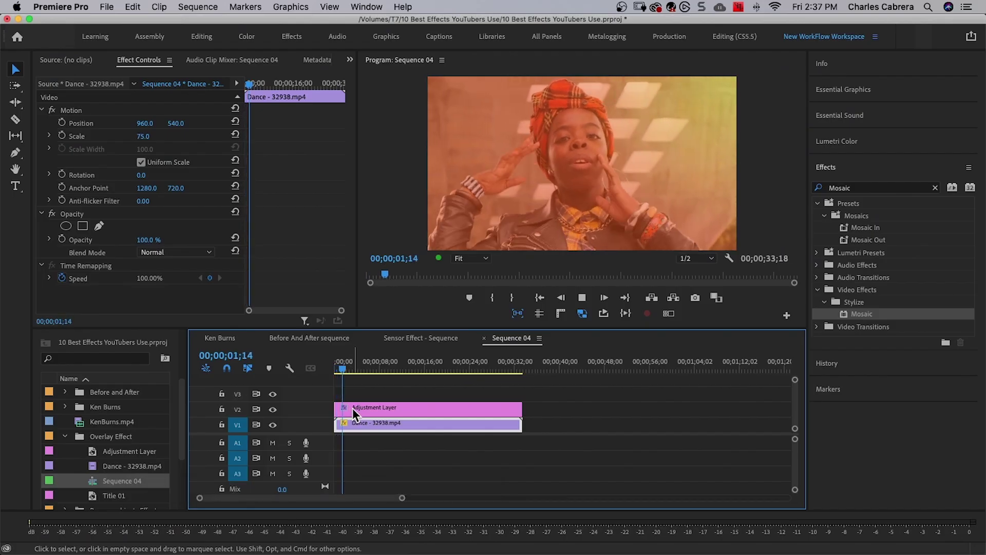
# - Hide and show track V2 during playback to compare the dance footage without and with the color overlay
pyautogui.click(273, 409)
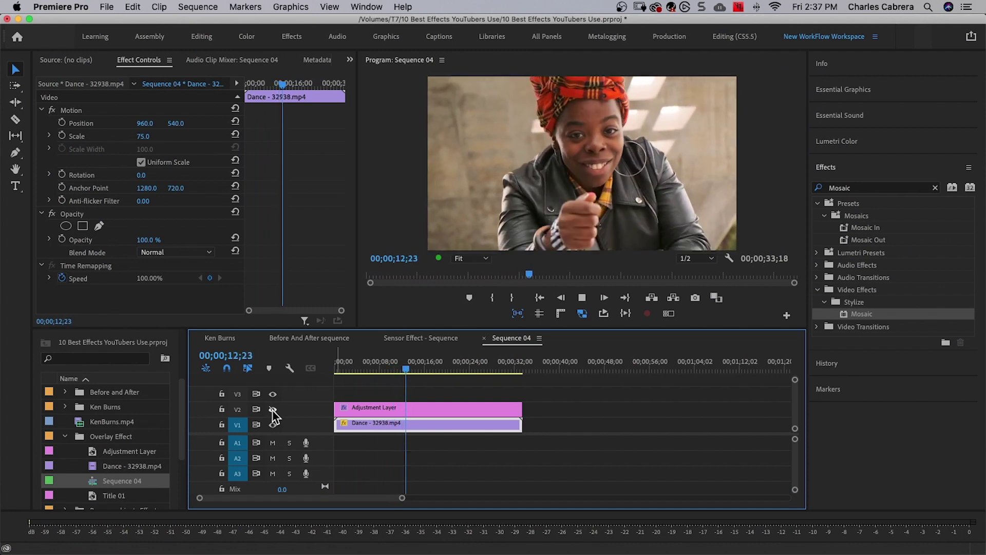
pyautogui.click(273, 409)
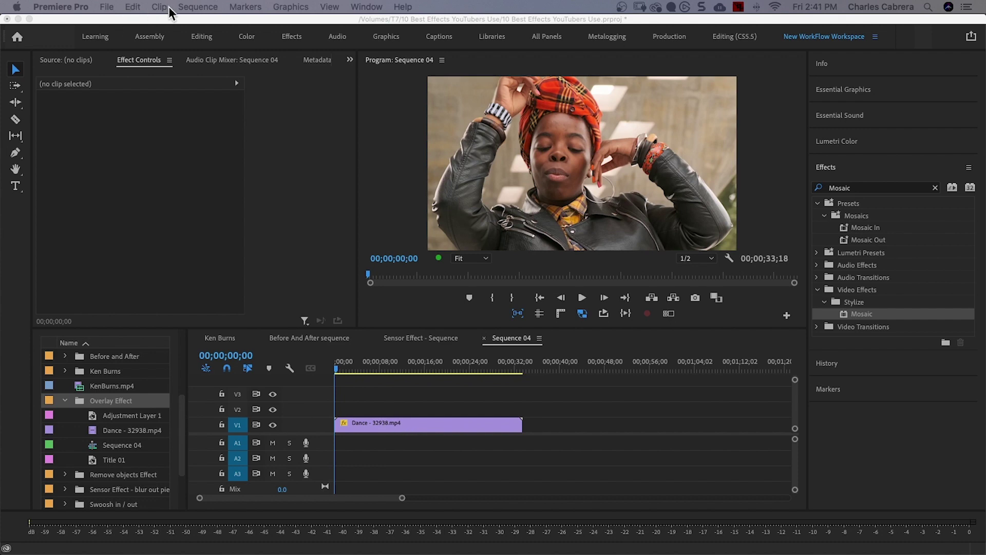
# - Create a 1920 x 1080 adjustment layer at 29.97 fps Drop-Frame and place it on V2 across the full length of the Dance clip
pyautogui.click(106, 6)
pyautogui.moveTo(131, 55)
pyautogui.click(325, 152)
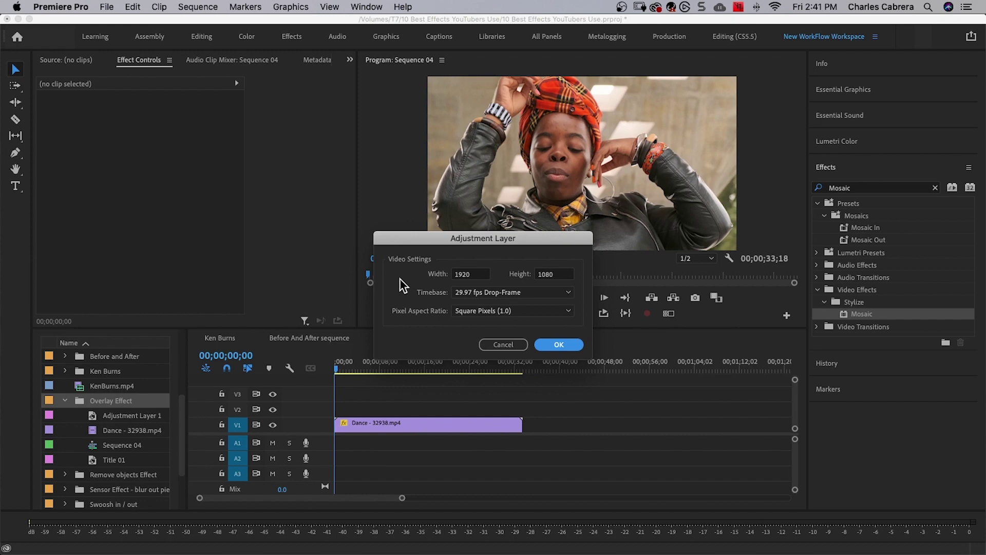
pyautogui.click(540, 345)
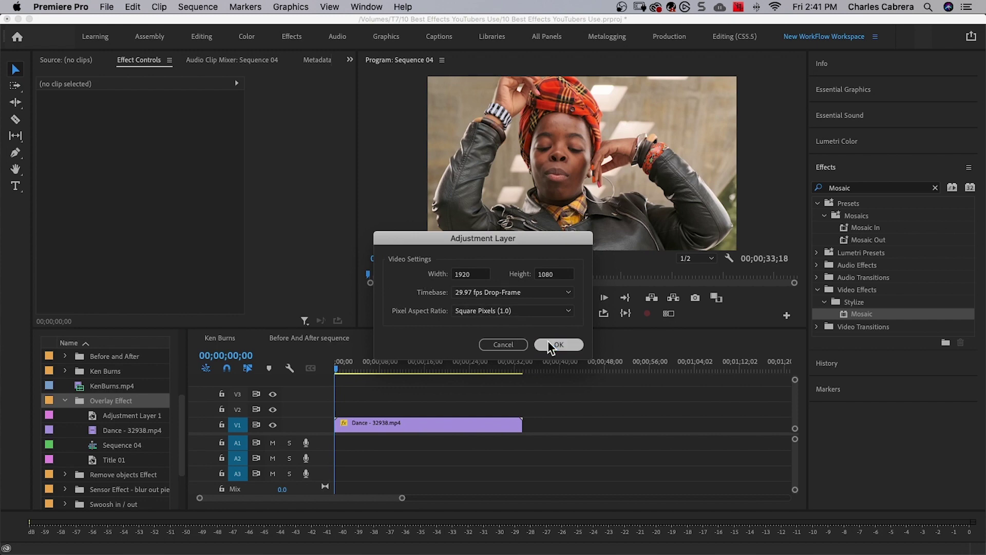
pyautogui.moveTo(197, 383); pyautogui.dragTo(523, 412)
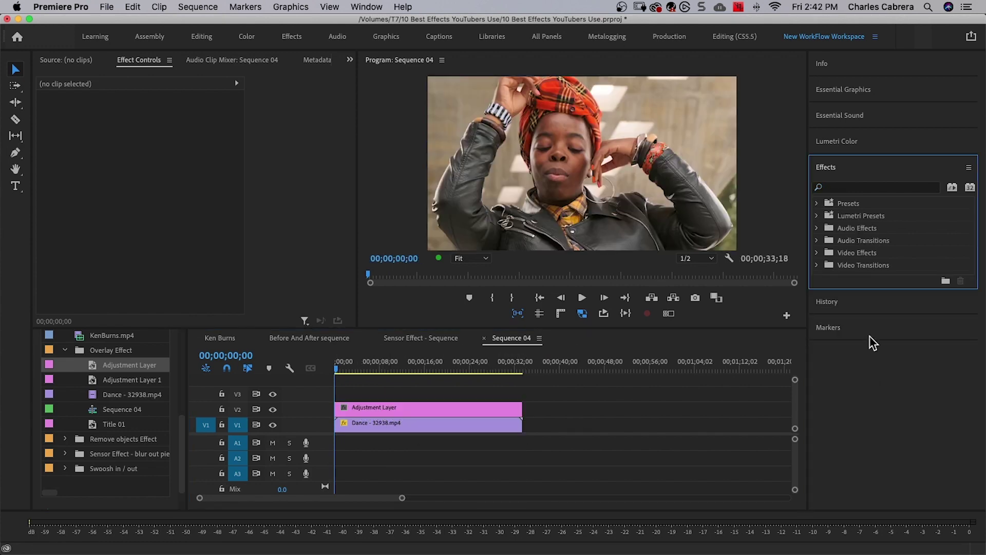
# - Find the Ramp video effect and apply it to the adjustment layer on V2
pyautogui.click(852, 186)
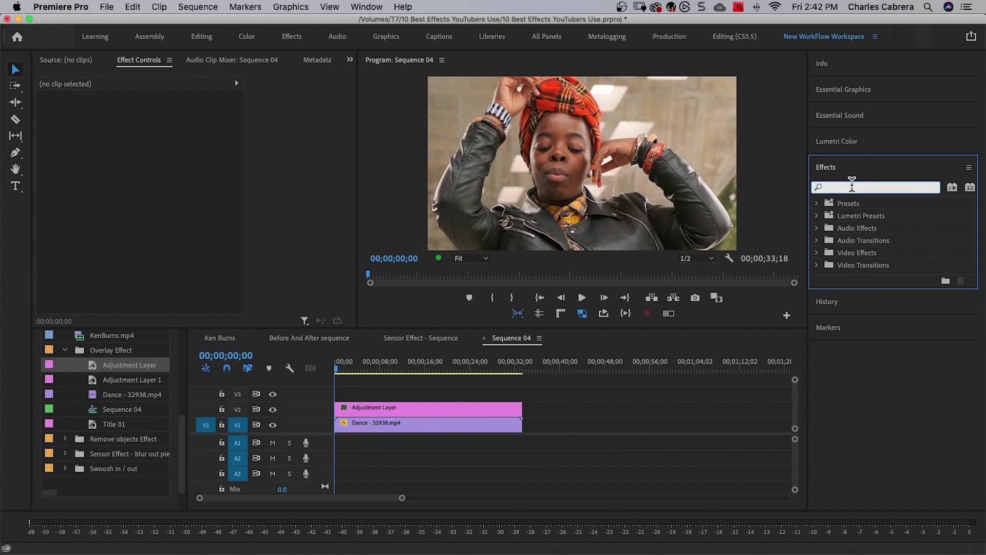
pyautogui.write('Ramp')
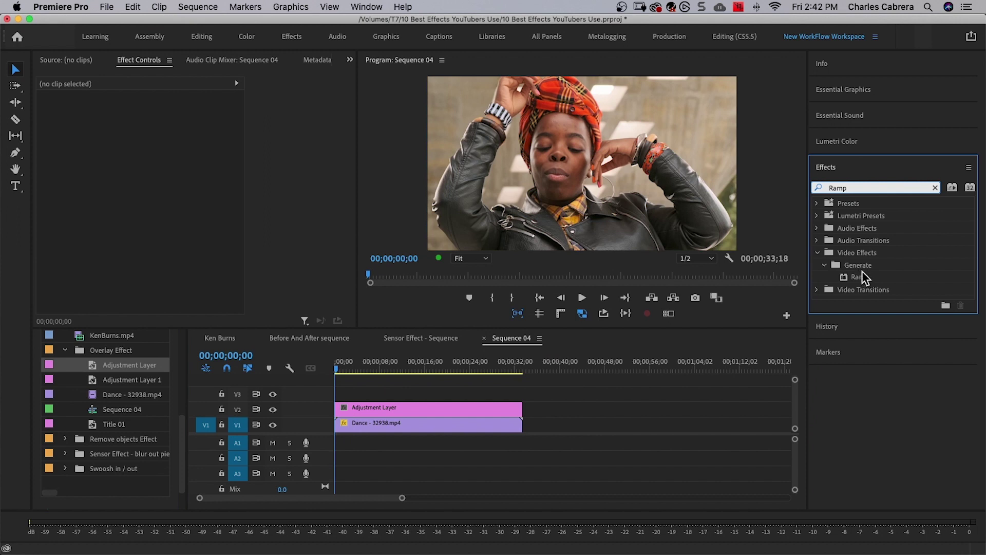
pyautogui.click(859, 277)
pyautogui.moveTo(860, 278); pyautogui.dragTo(385, 409)
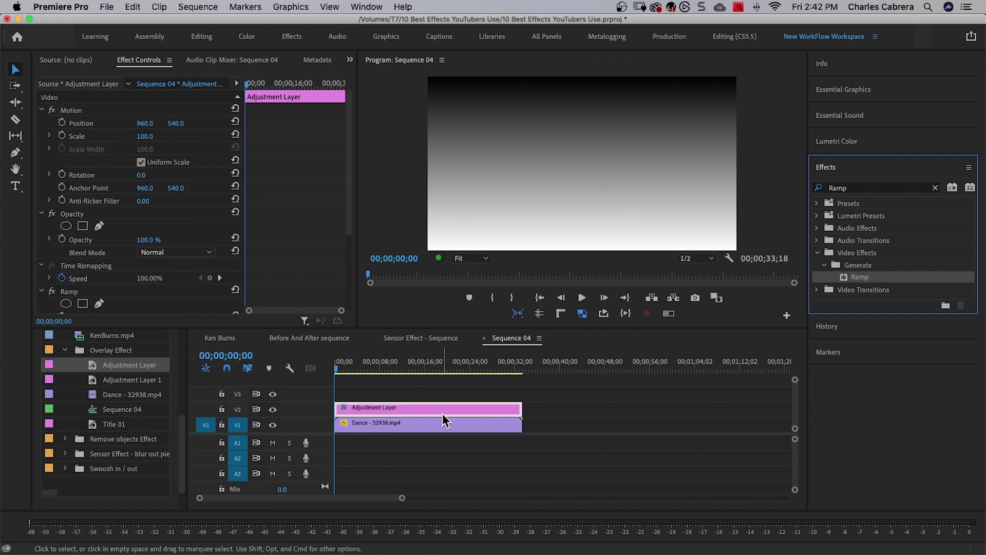
# - Set the Ramp effect's start color to yellow E6DB17 on the adjustment layer
pyautogui.moveTo(349, 98); pyautogui.dragTo(343, 170)
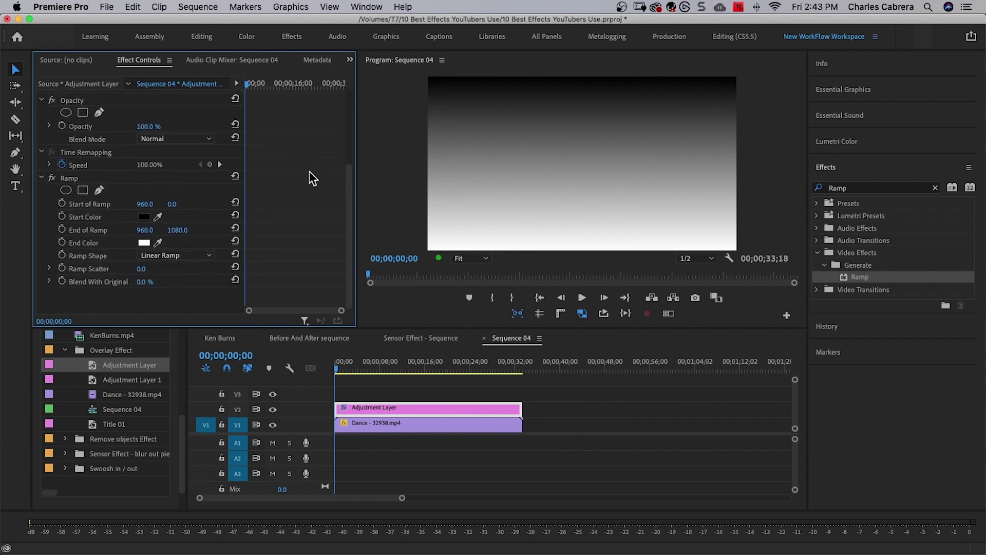
pyautogui.click(70, 176)
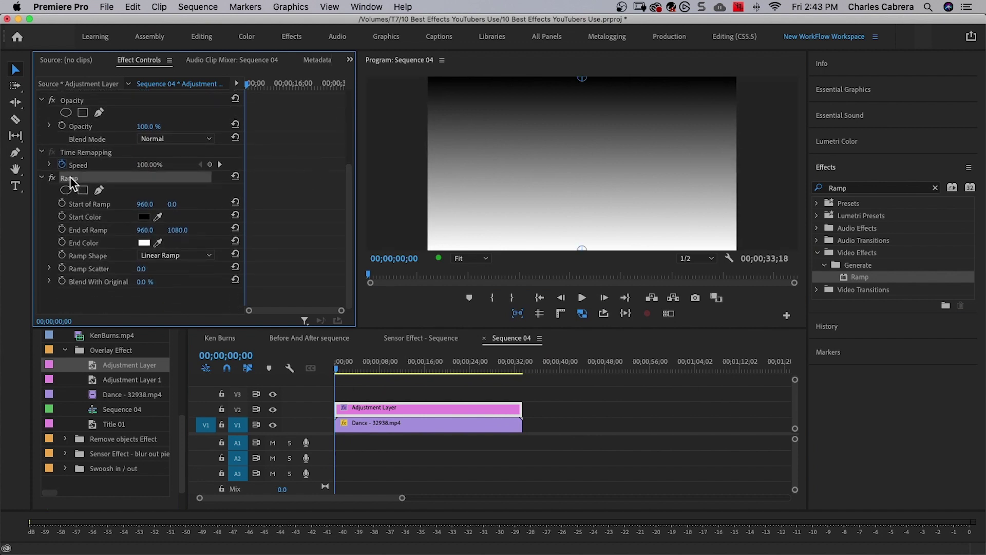
pyautogui.click(146, 217)
pyautogui.moveTo(683, 352); pyautogui.dragTo(388, 127)
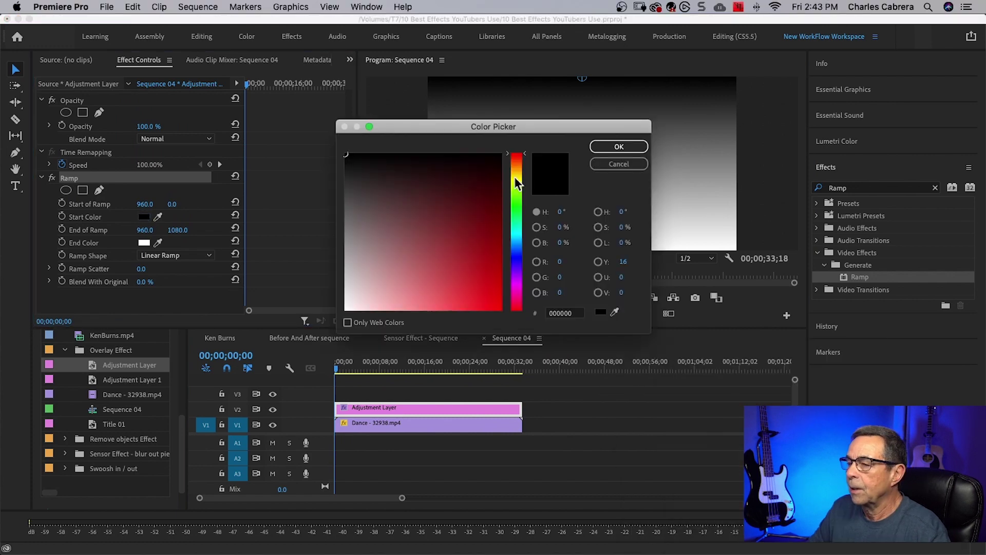
pyautogui.click(516, 178)
pyautogui.click(485, 295)
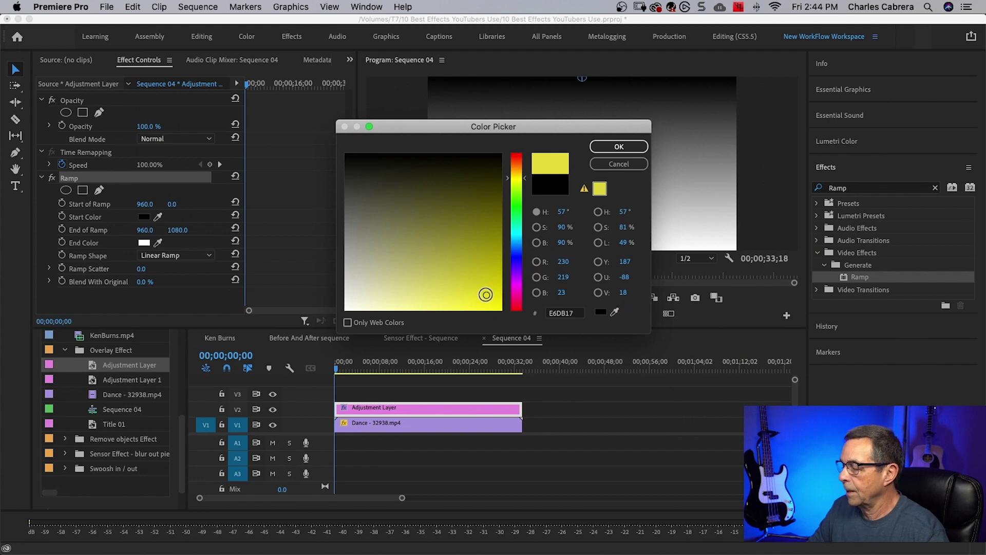
pyautogui.click(627, 146)
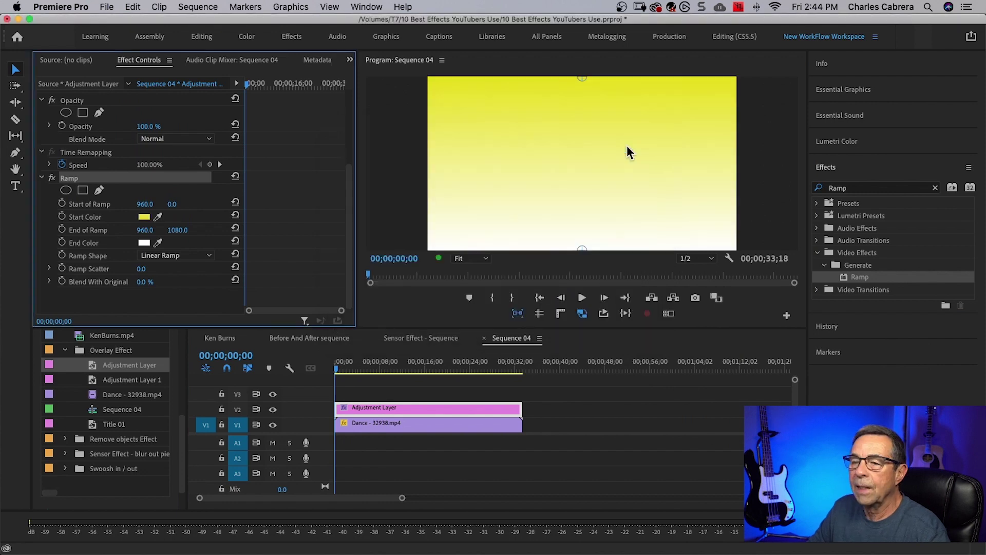
# - Set the Ramp effect's end color to orange-red F14A1A
pyautogui.click(143, 242)
pyautogui.click(518, 159)
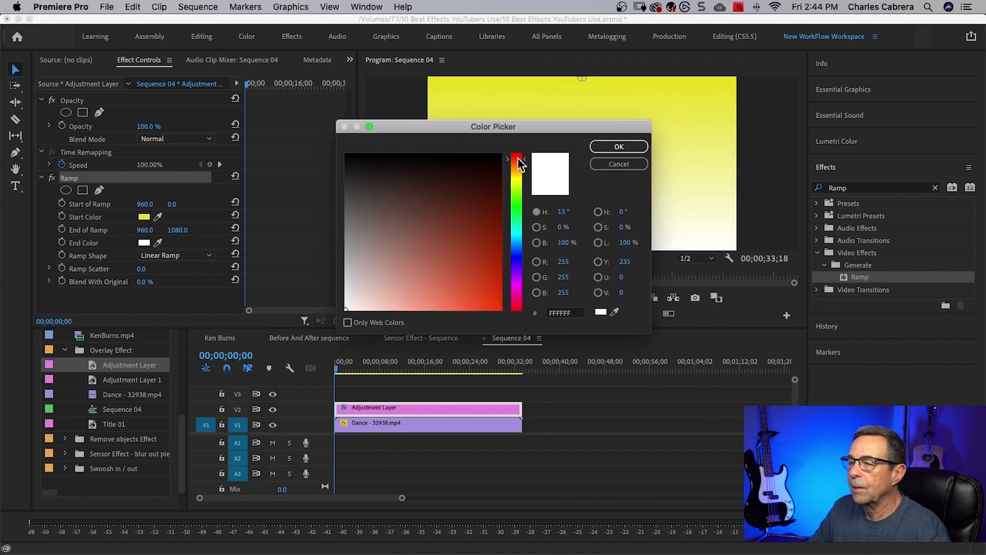
pyautogui.click(485, 301)
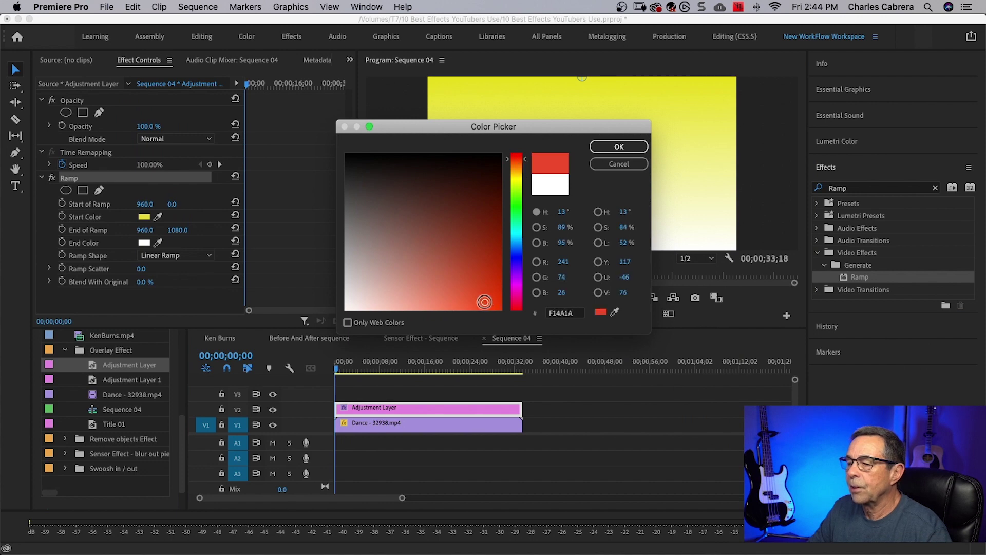
pyautogui.click(617, 147)
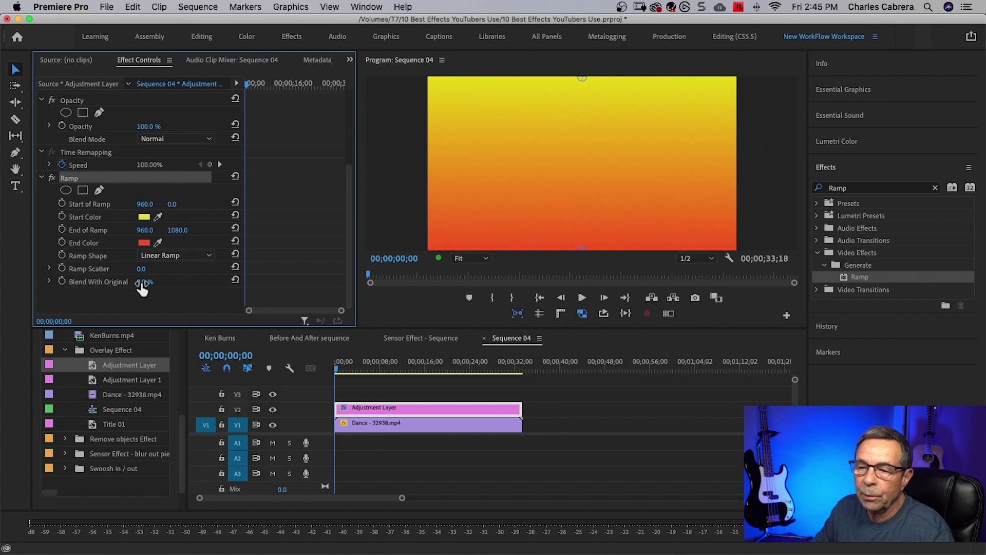
# - Set the ramp's Blend With Original to 50% and try the Radial Ramp shape
pyautogui.moveTo(144, 283); pyautogui.dragTo(195, 283)
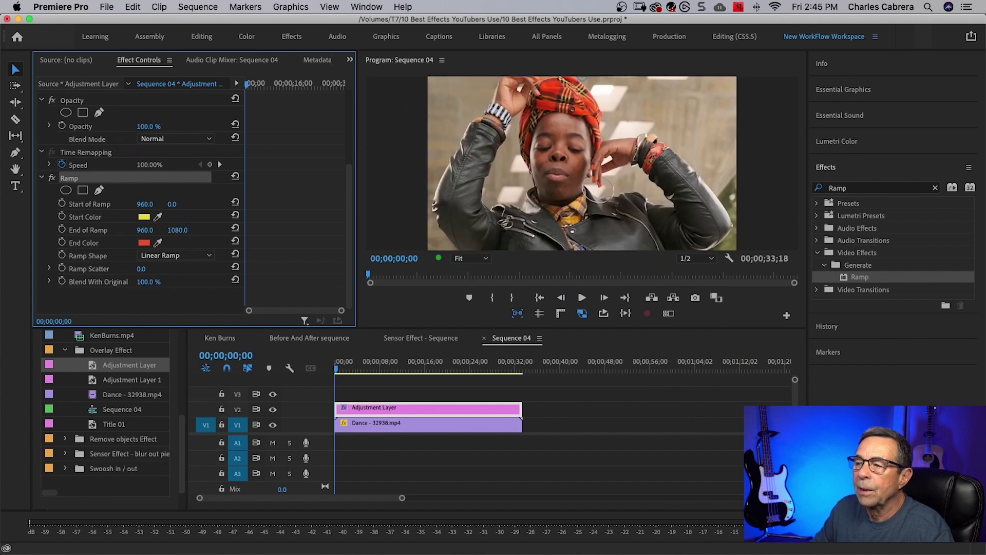
pyautogui.moveTo(149, 282); pyautogui.dragTo(123, 282)
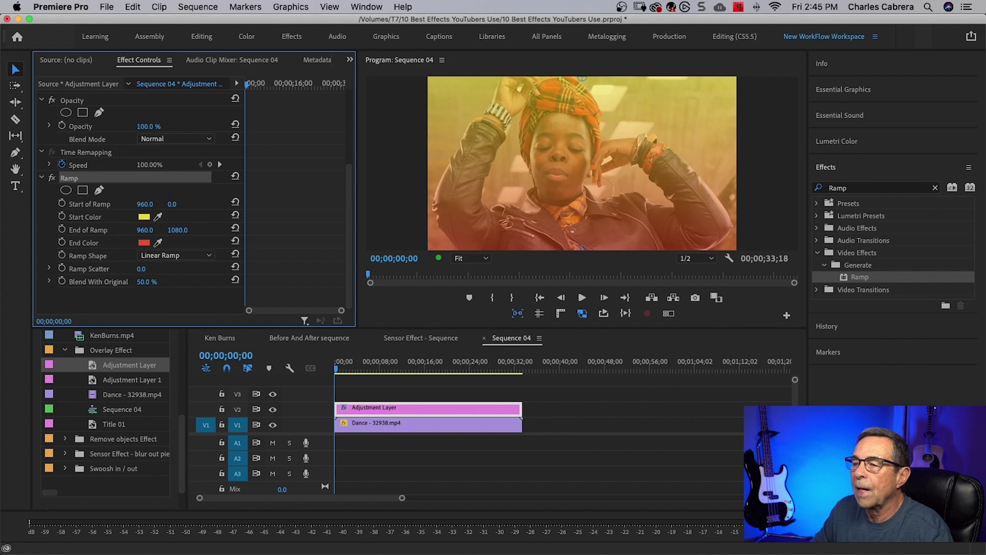
pyautogui.click(178, 255)
pyautogui.click(190, 268)
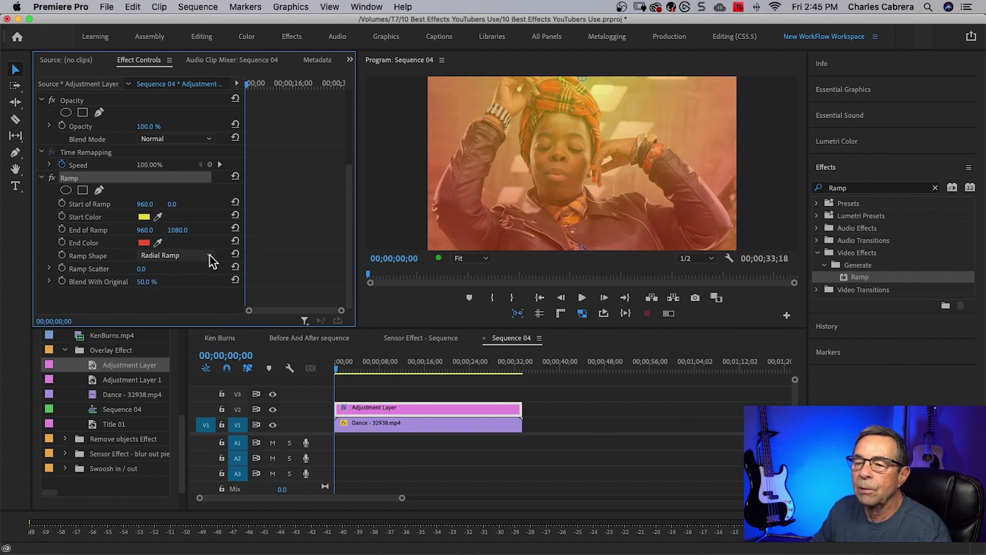
pyautogui.click(211, 257)
pyautogui.click(204, 280)
# - Play the sequence to review the color ramp over the dance footage
pyautogui.click(380, 296)
pyautogui.press('space')
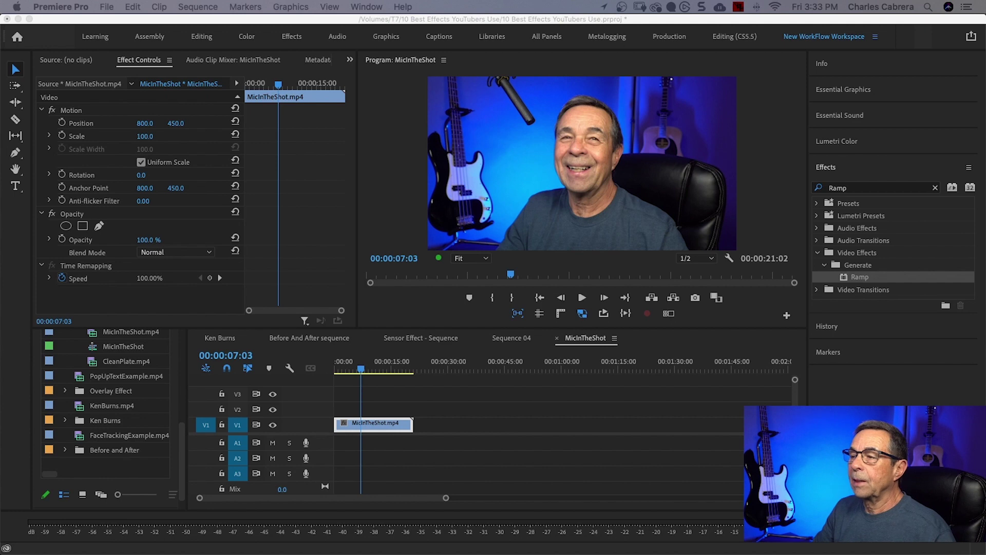
# - Open CleanPlate.mp4 in the Source monitor to view the shot without the person and microphone
pyautogui.click(122, 362)
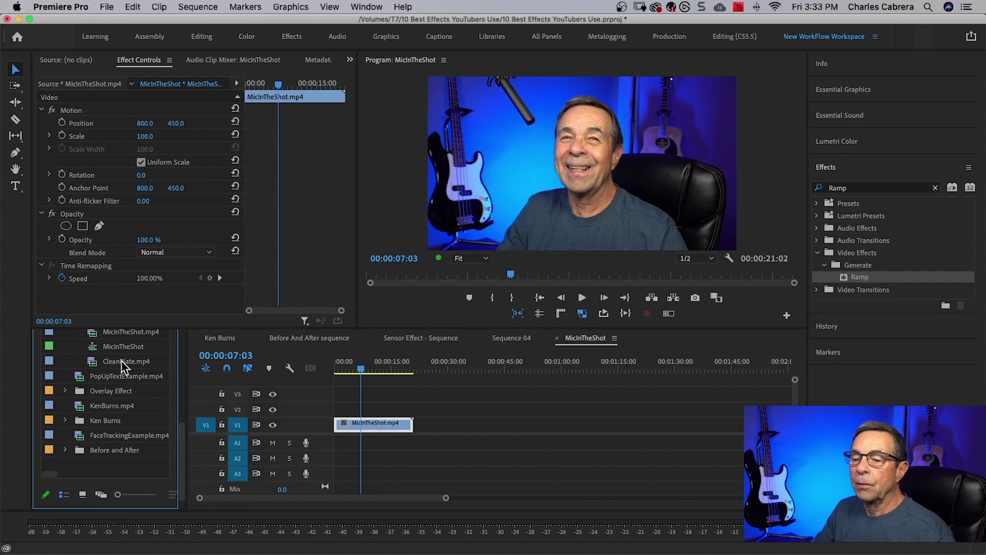
pyautogui.click(121, 361)
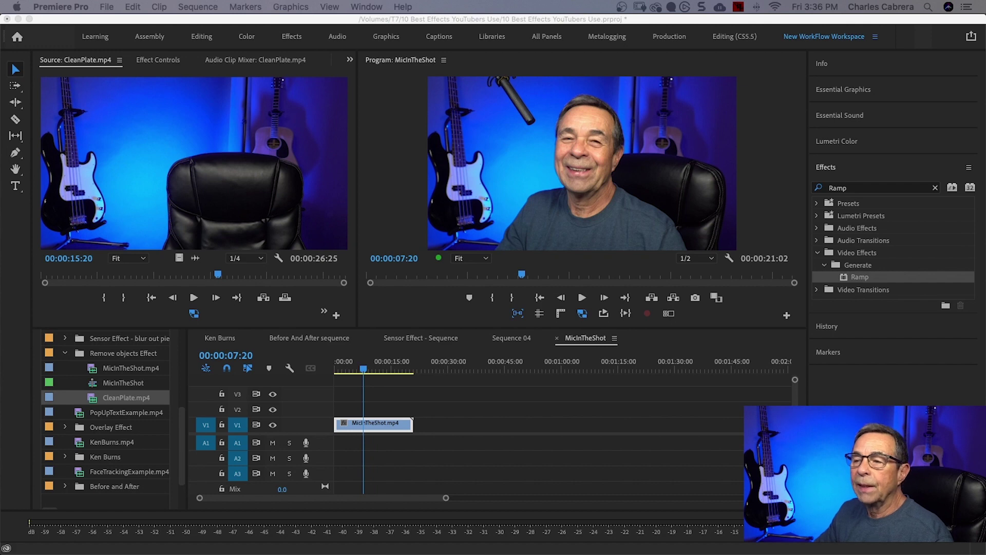
# - Draw a closed freehand opacity mask with the pen around the microphone on the MicInTheShot.mp4 clip
pyautogui.click(162, 60)
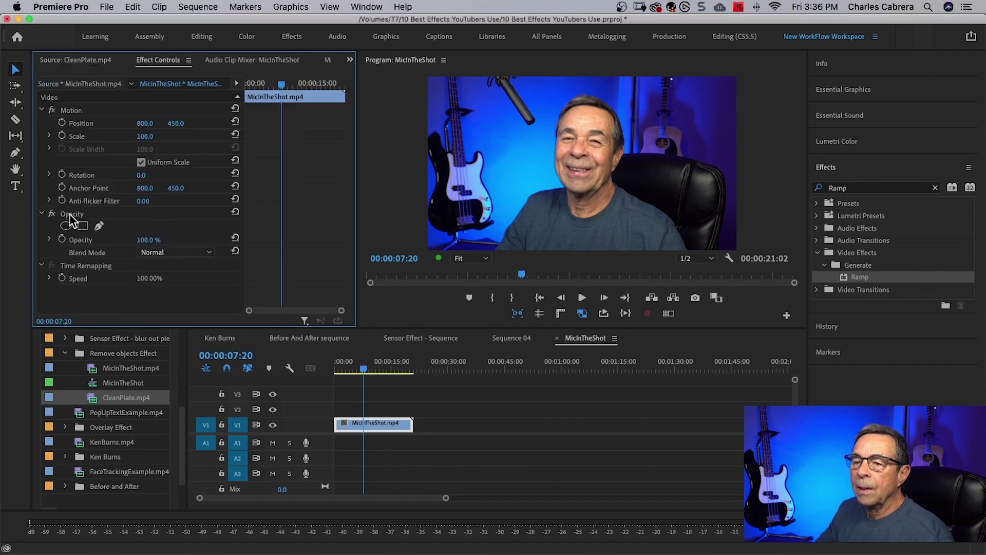
pyautogui.click(69, 214)
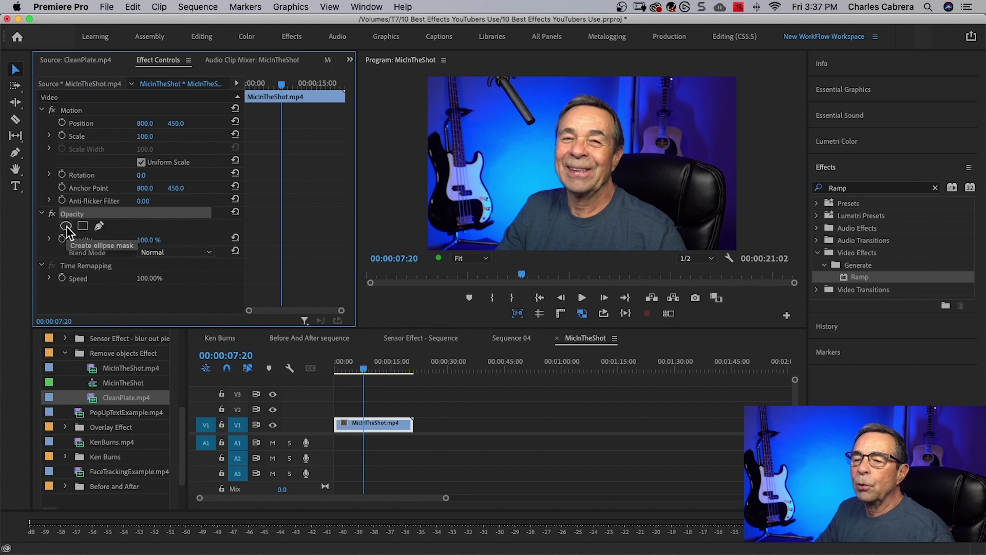
pyautogui.click(100, 226)
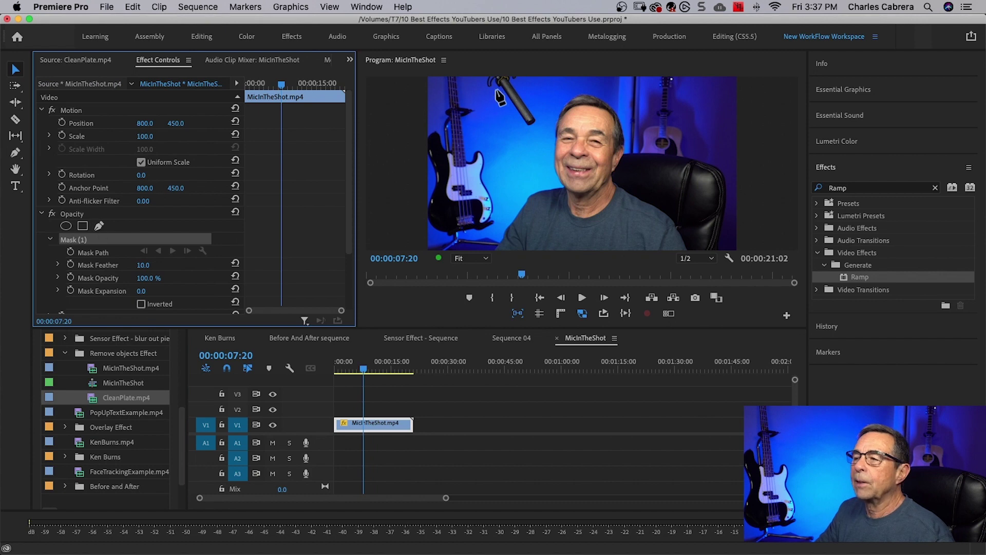
pyautogui.click(475, 78)
pyautogui.click(501, 114)
pyautogui.click(526, 134)
pyautogui.click(545, 118)
pyautogui.click(526, 78)
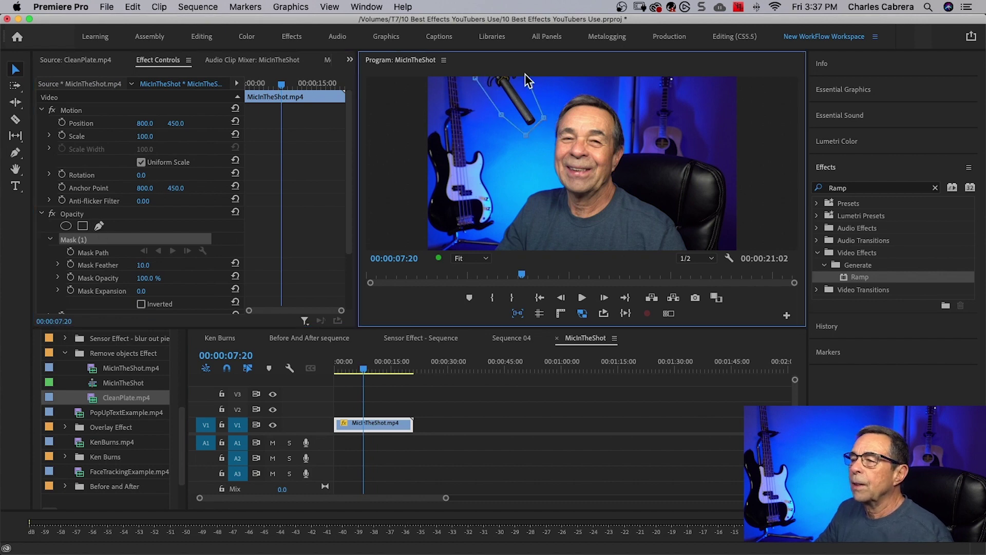
pyautogui.click(475, 78)
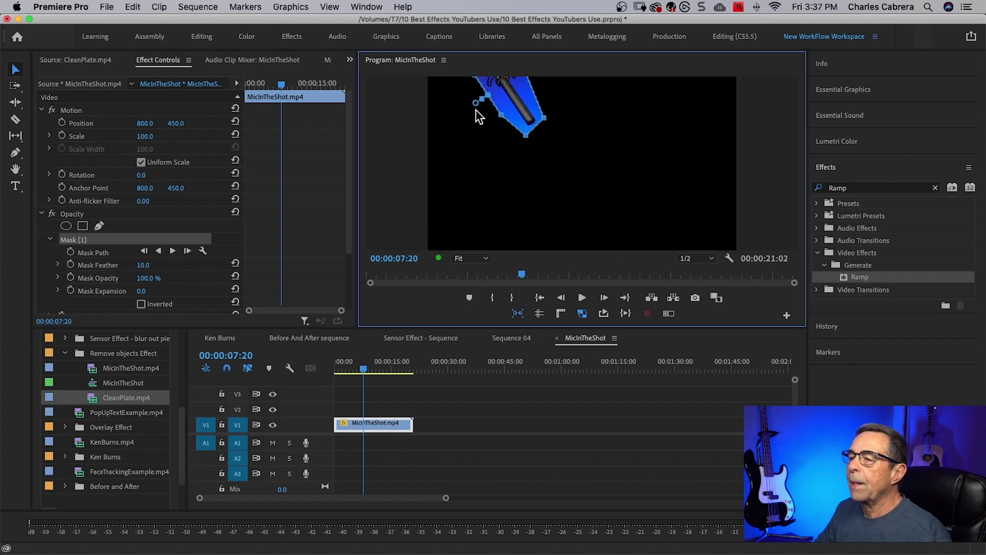
# - Set the microphone mask's feather to 21.5 and invert the mask
pyautogui.moveTo(476, 105); pyautogui.dragTo(474, 107)
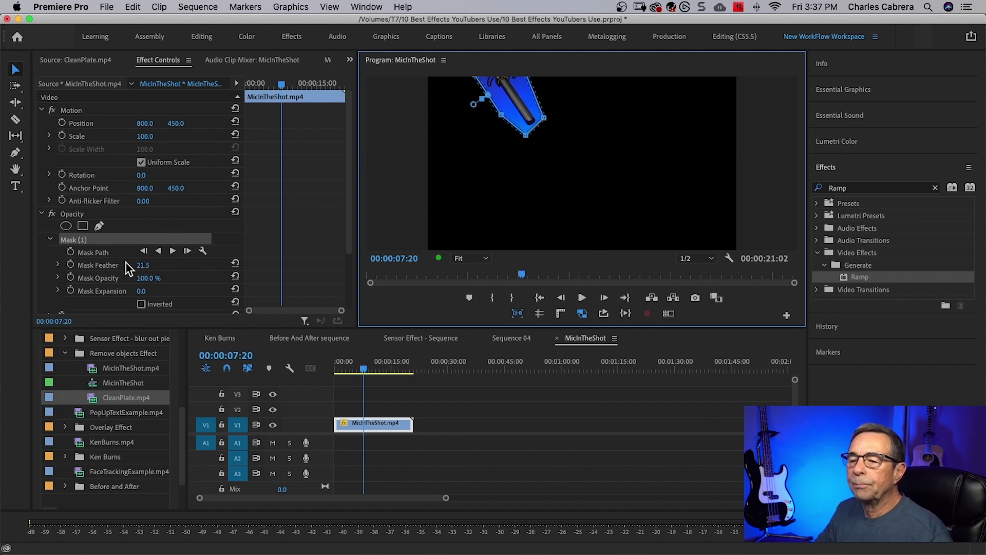
pyautogui.click(141, 303)
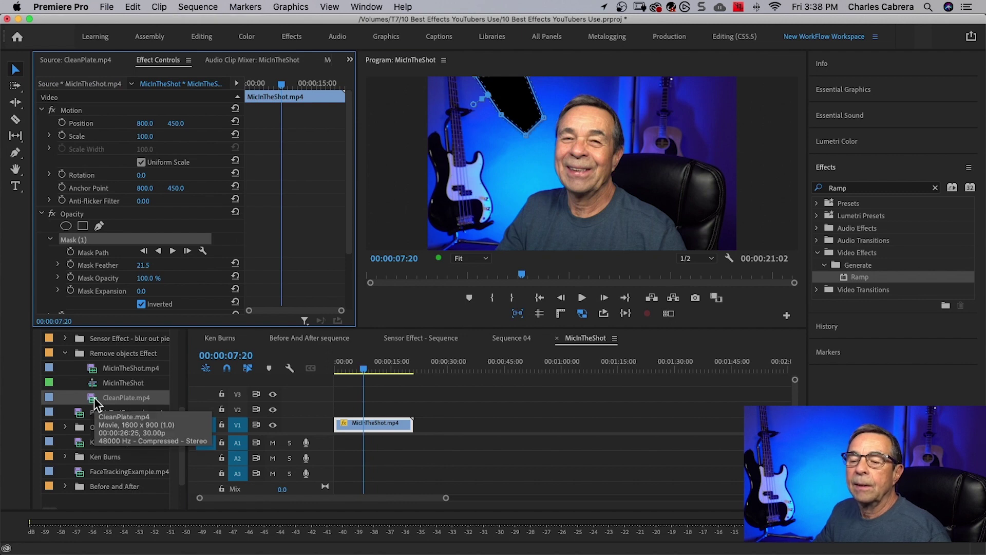
# - Place CleanPlate.mp4 at the start of V2 and export its frame at 00:00:15:24 as a PNG imported into the project
pyautogui.click(94, 396)
pyautogui.moveTo(115, 403); pyautogui.dragTo(337, 411)
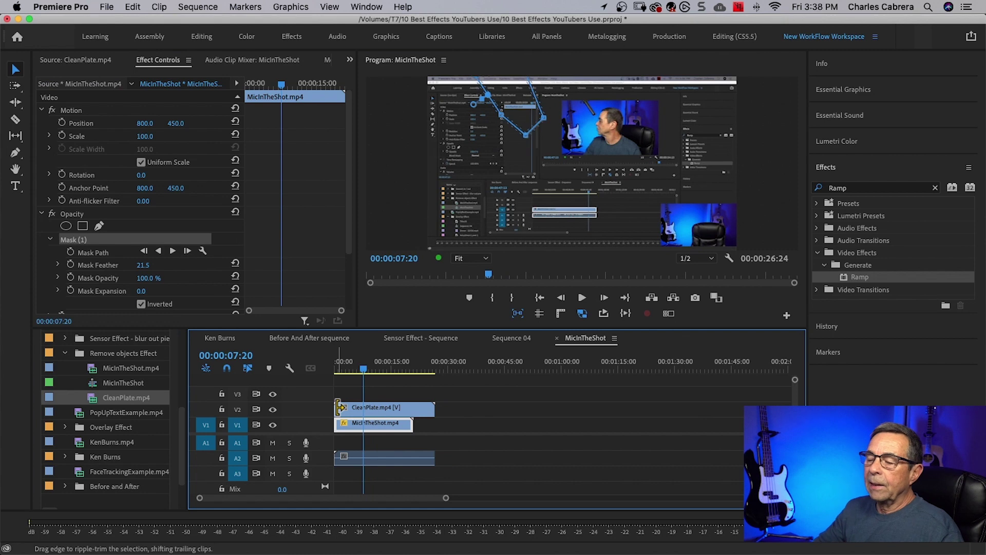
pyautogui.click(392, 410)
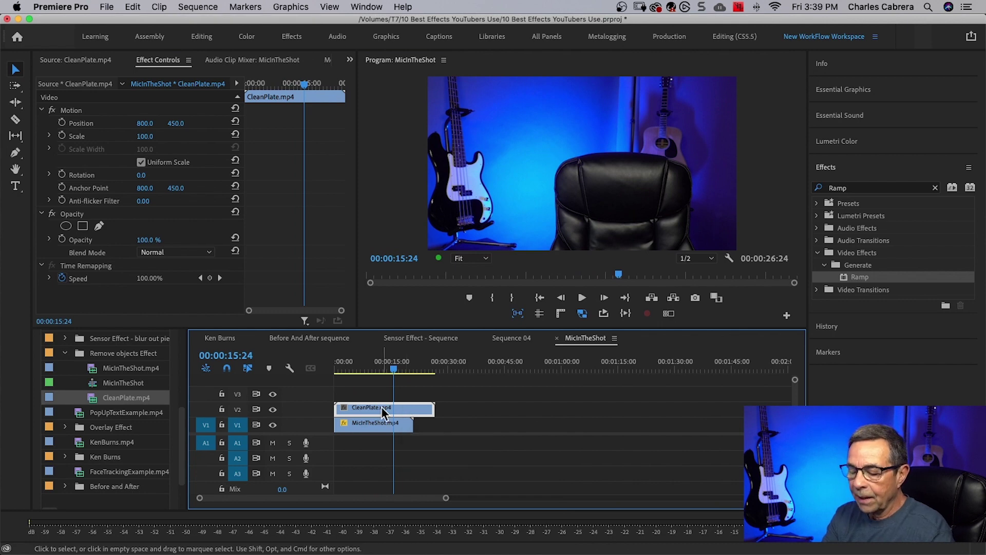
pyautogui.hotkey('shift', 'e')
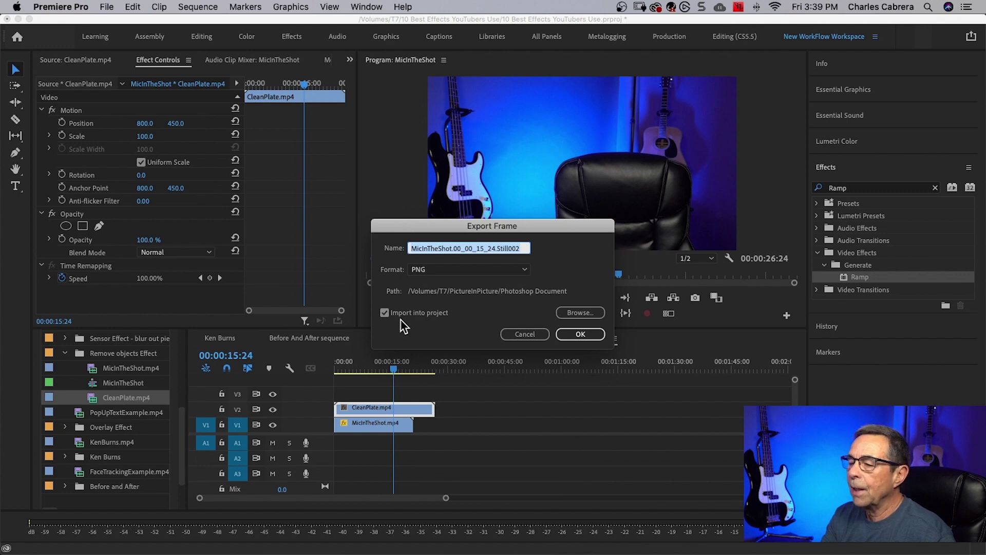
pyautogui.click(569, 332)
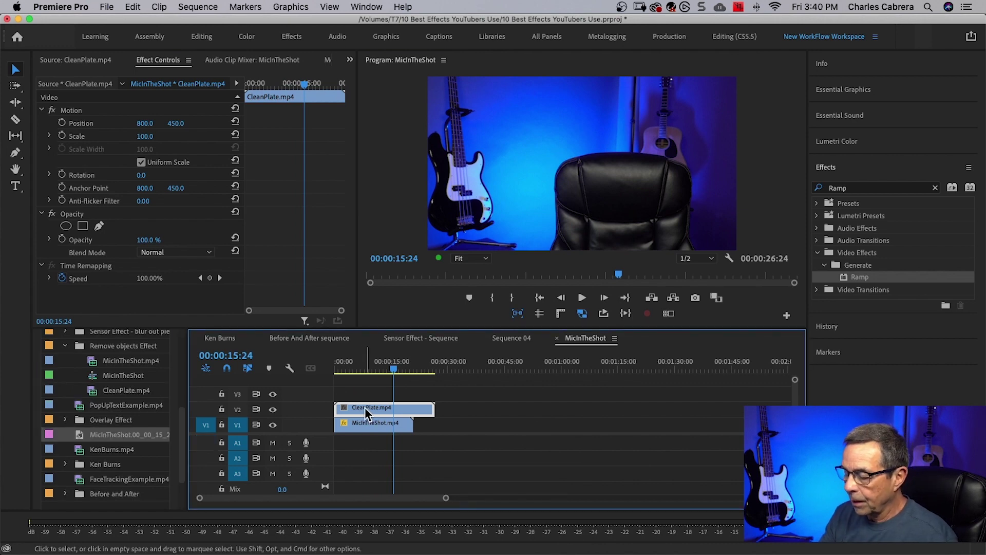
# - Delete the CleanPlate.mp4 clip from V2 and move MicInTheShot.mp4 from V1 up to V2
pyautogui.press('Delete')
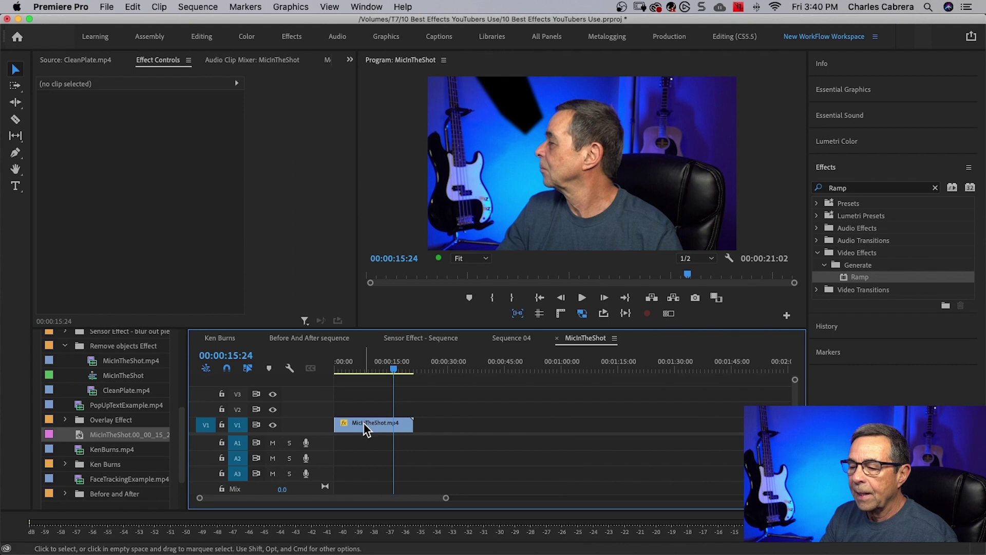
pyautogui.moveTo(363, 424); pyautogui.dragTo(363, 408)
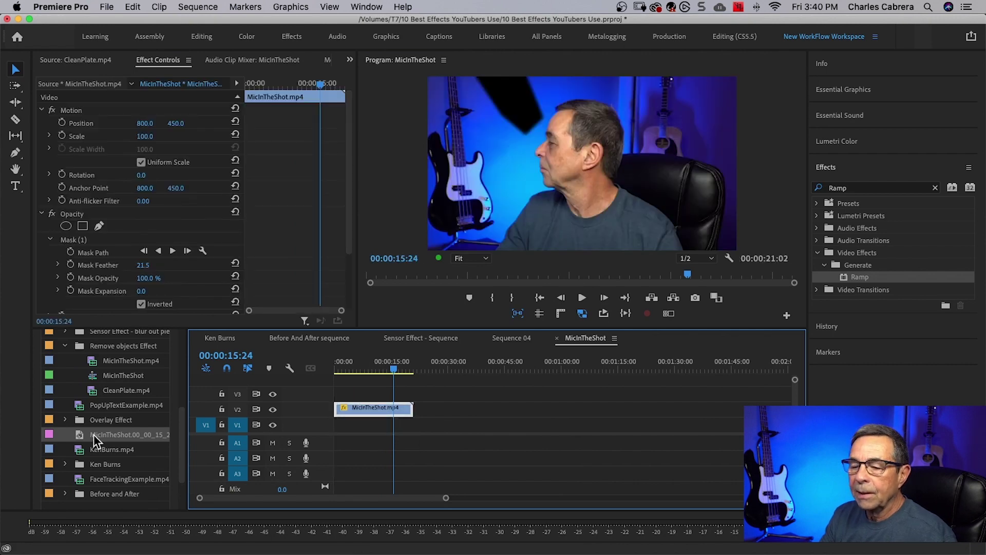
# - Place the exported still on V1 beneath the masked clip for its full length and play the sequence from the start
pyautogui.click(76, 435)
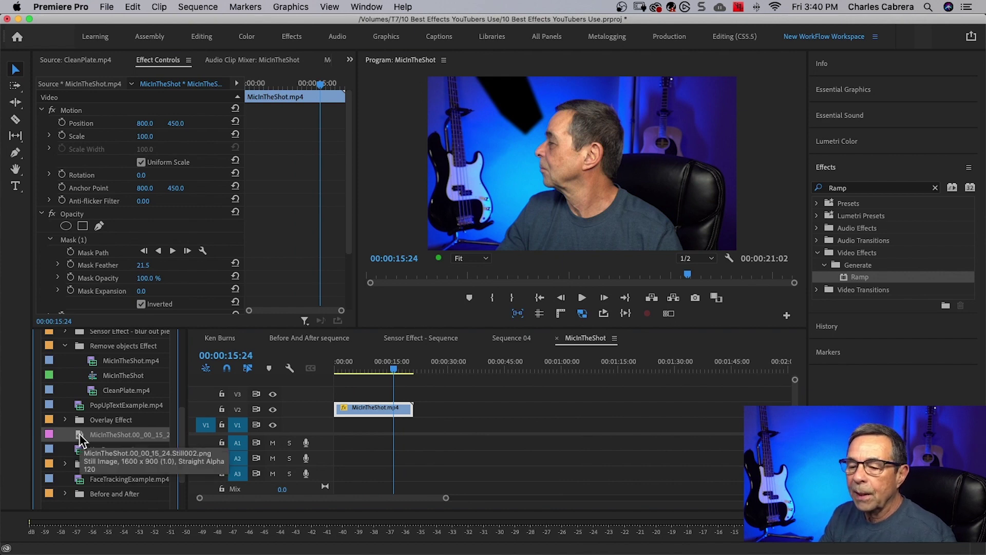
pyautogui.moveTo(80, 438); pyautogui.dragTo(411, 425)
pyautogui.click(332, 369)
pyautogui.press('space')
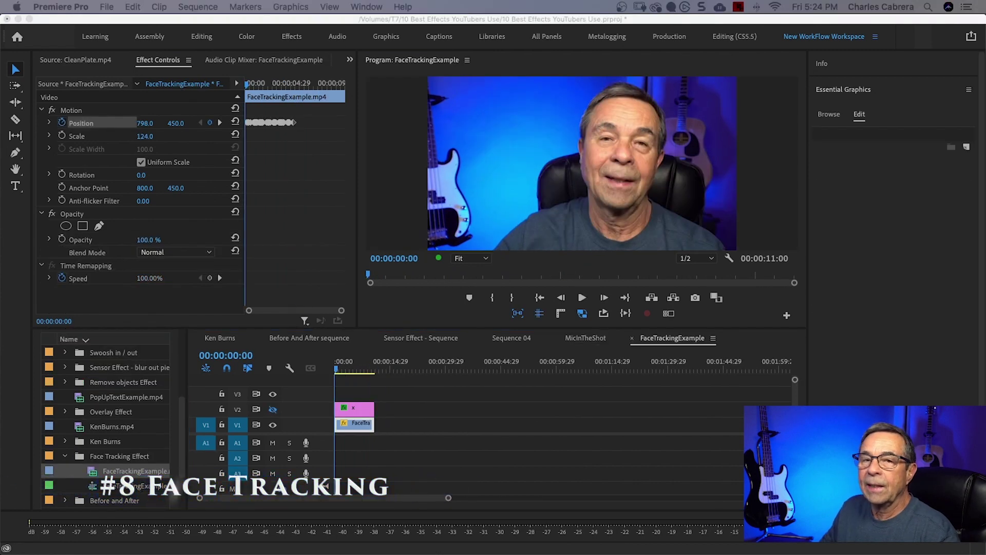
# - Play the FaceTrackingExample sequence to preview the finished face-tracking effect
pyautogui.click(352, 405)
pyautogui.press('space')
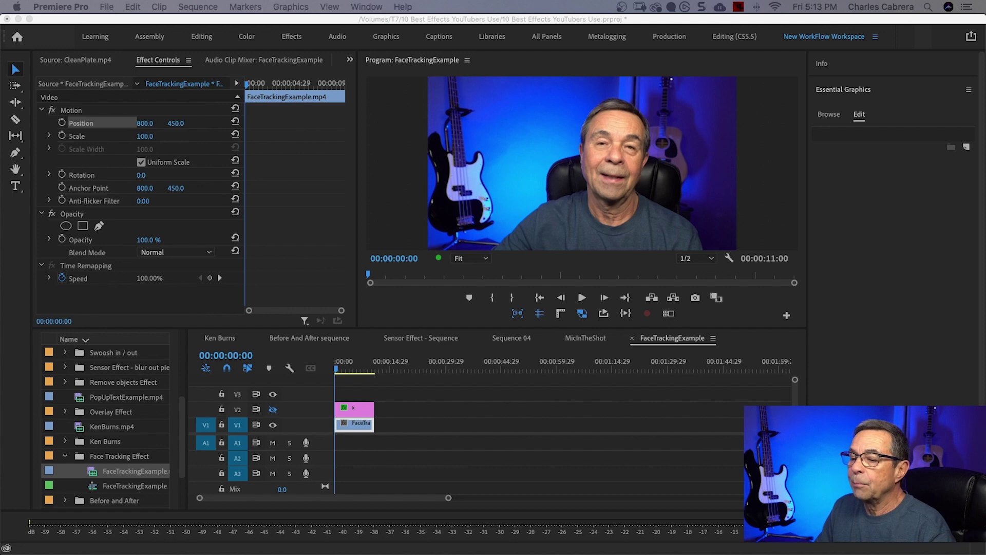
# - Show track V2 and set the FaceTrackingExample.mp4 clip's horizontal position to 798 and its scale to 124
pyautogui.click(354, 426)
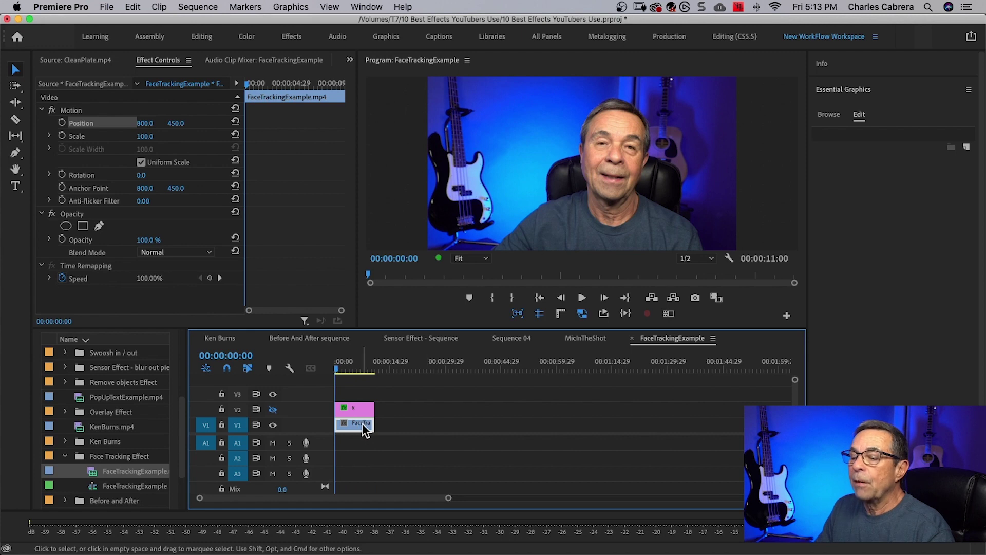
pyautogui.click(273, 410)
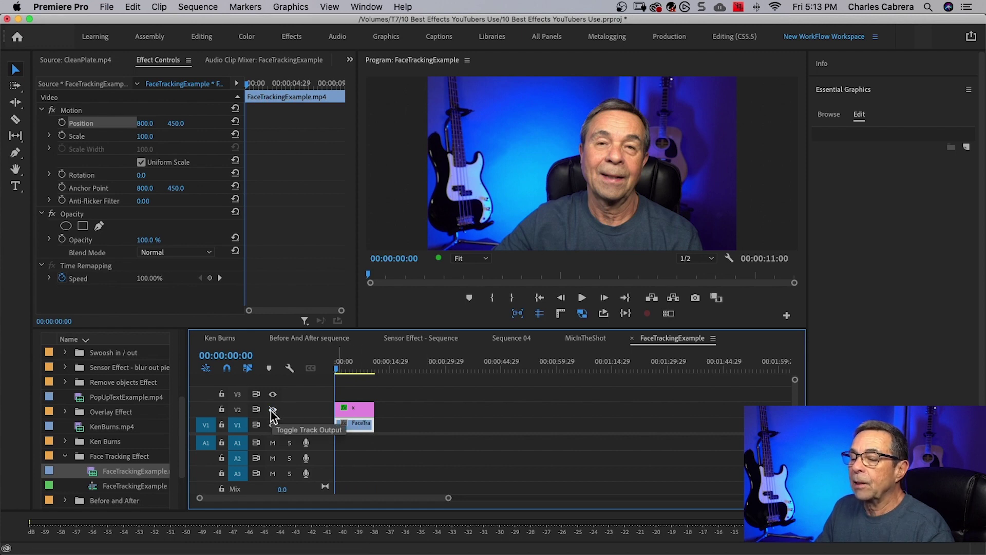
pyautogui.click(361, 424)
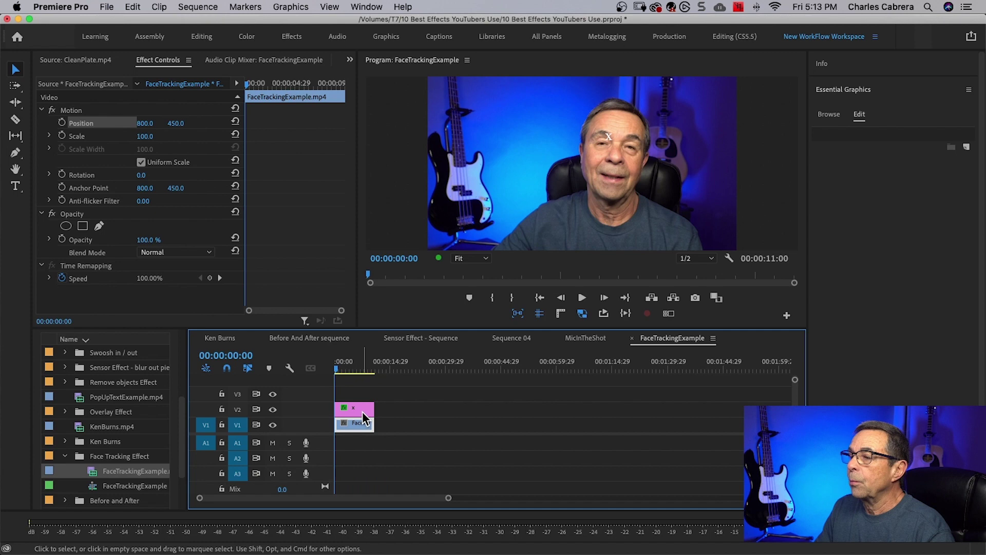
pyautogui.moveTo(139, 124); pyautogui.dragTo(138, 134)
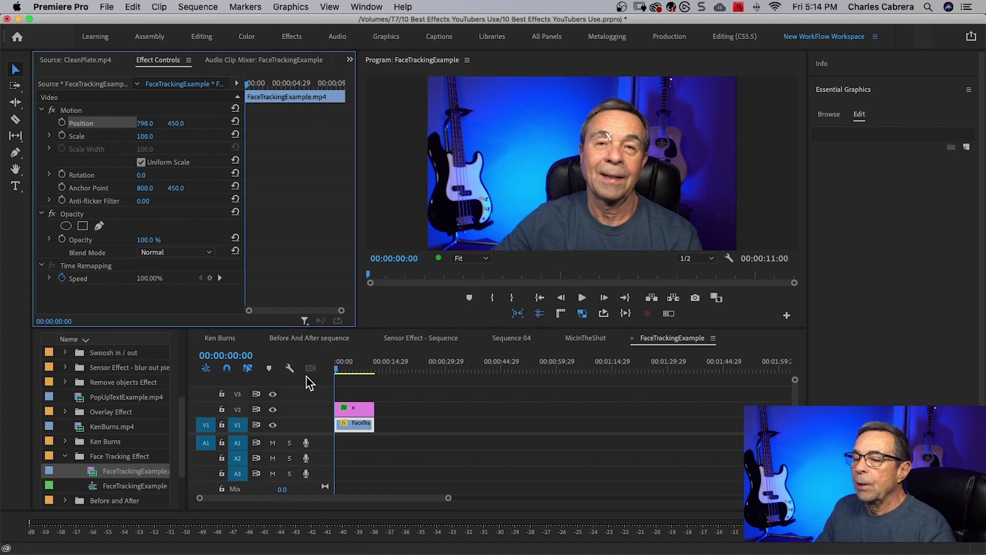
pyautogui.moveTo(145, 136); pyautogui.dragTo(159, 136)
# - Shift the x text graphic on V2 horizontally so it sits between the man's eyes
pyautogui.click(354, 408)
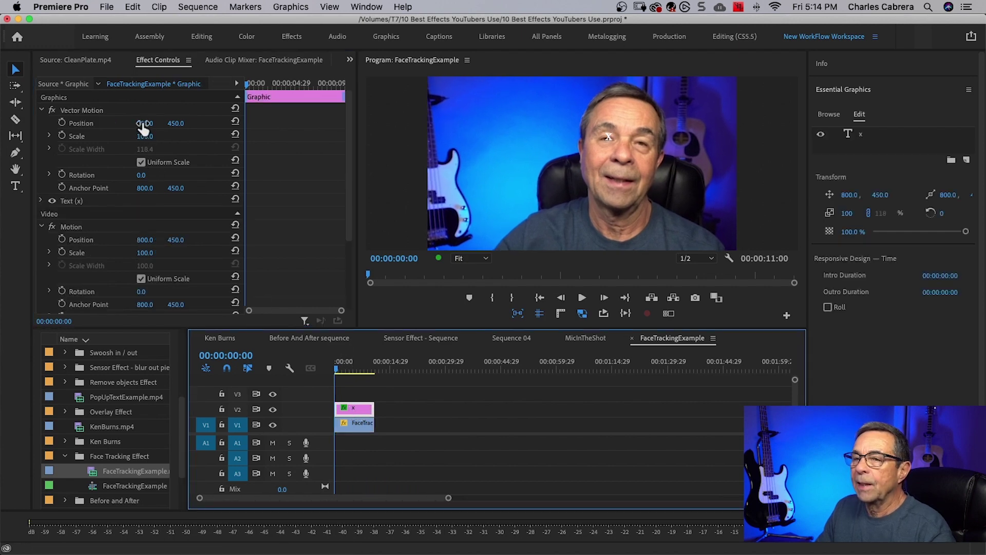
pyautogui.moveTo(144, 124); pyautogui.dragTo(183, 123)
# - Enable position keyframing on the FaceTrackingExample.mp4 clip at the start of the sequence
pyautogui.click(360, 423)
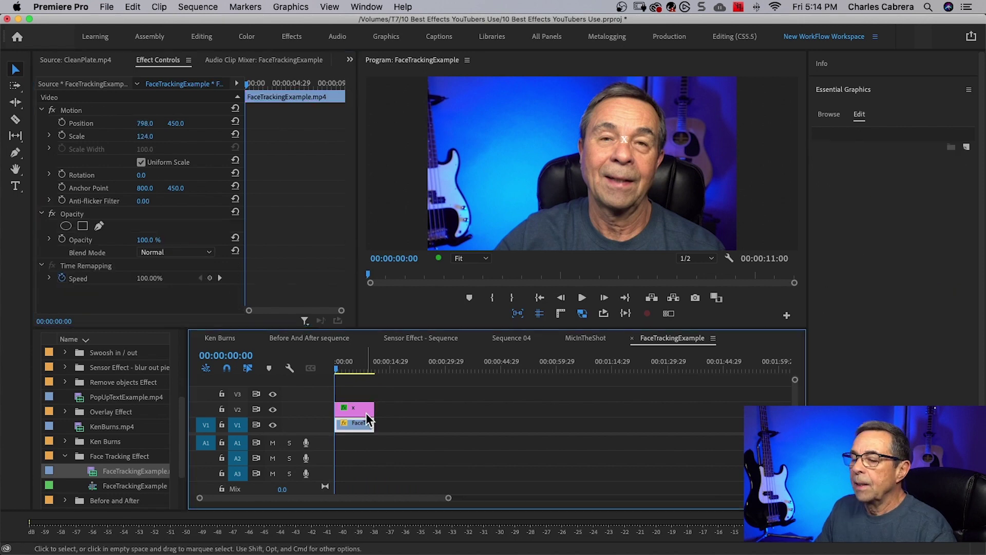
pyautogui.click(362, 411)
pyautogui.click(362, 430)
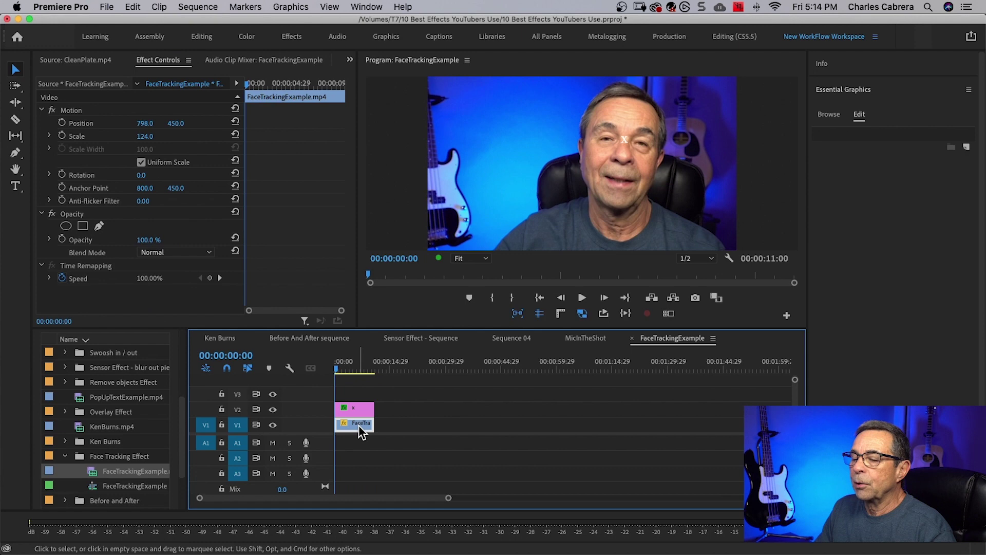
pyautogui.click(66, 110)
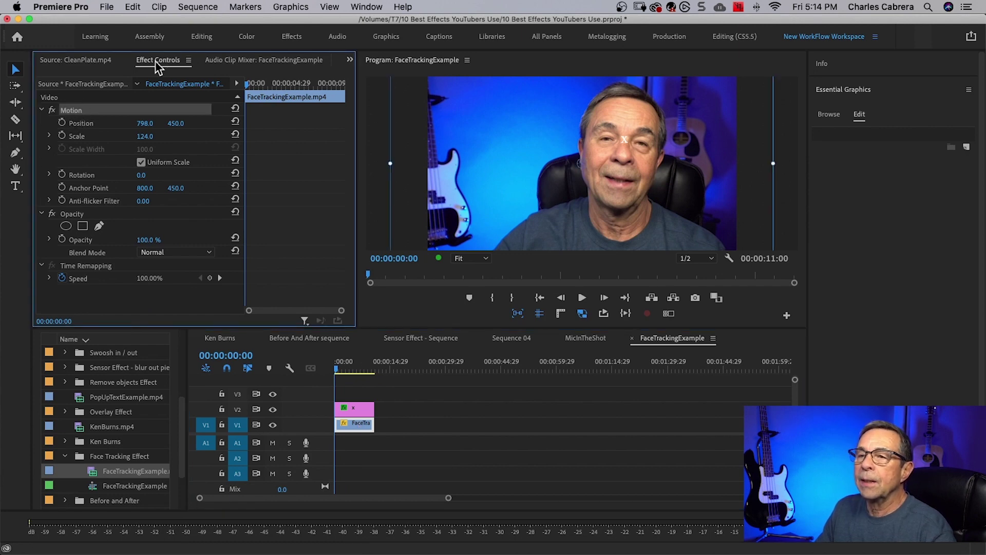
pyautogui.click(75, 124)
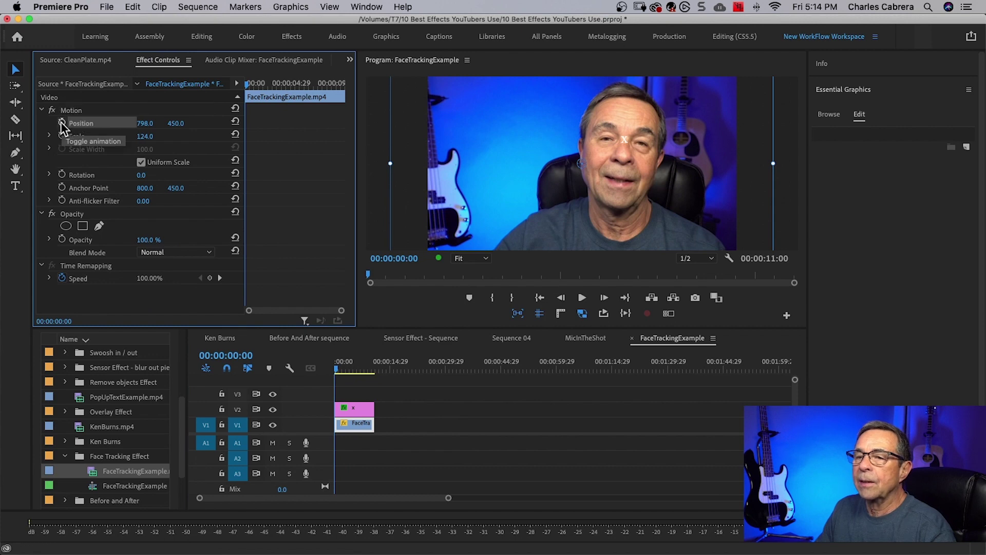
pyautogui.click(62, 123)
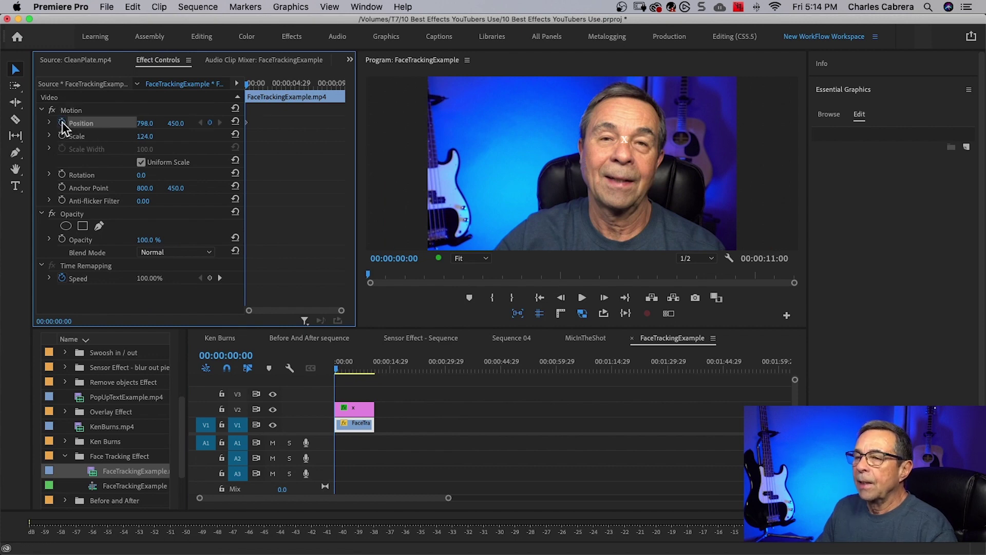
# - Add a position keyframe to the clip at 00:00:00:09, with the horizontal value set to 807 to keep the face under the x
pyautogui.click(348, 423)
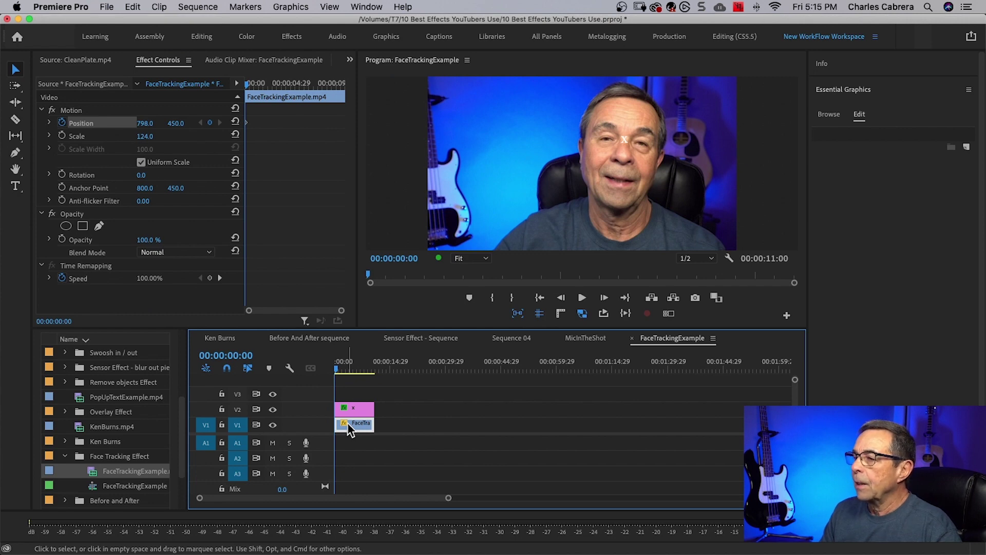
pyautogui.press('Right')
pyautogui.press('Right')
pyautogui.press('Right')
pyautogui.press('Right')
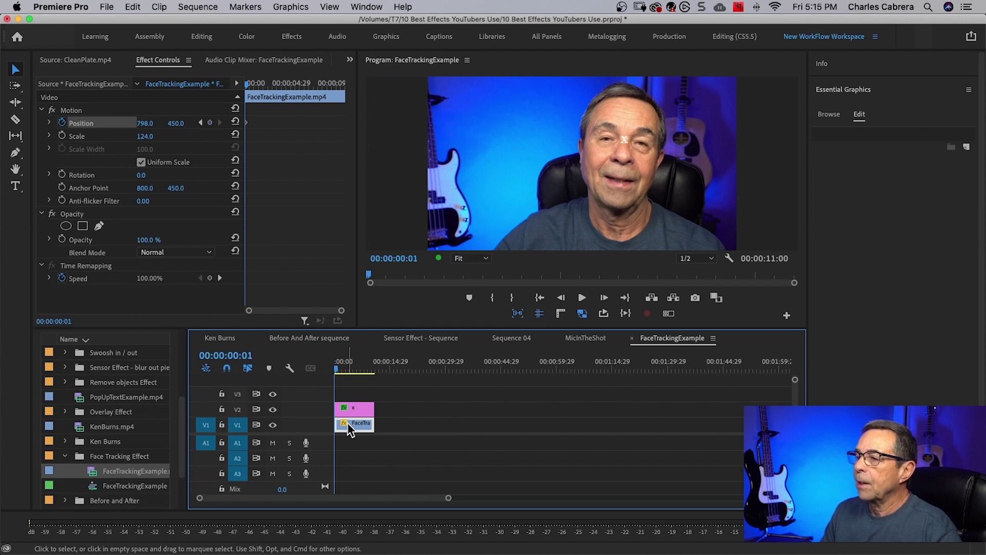
pyautogui.press('Left')
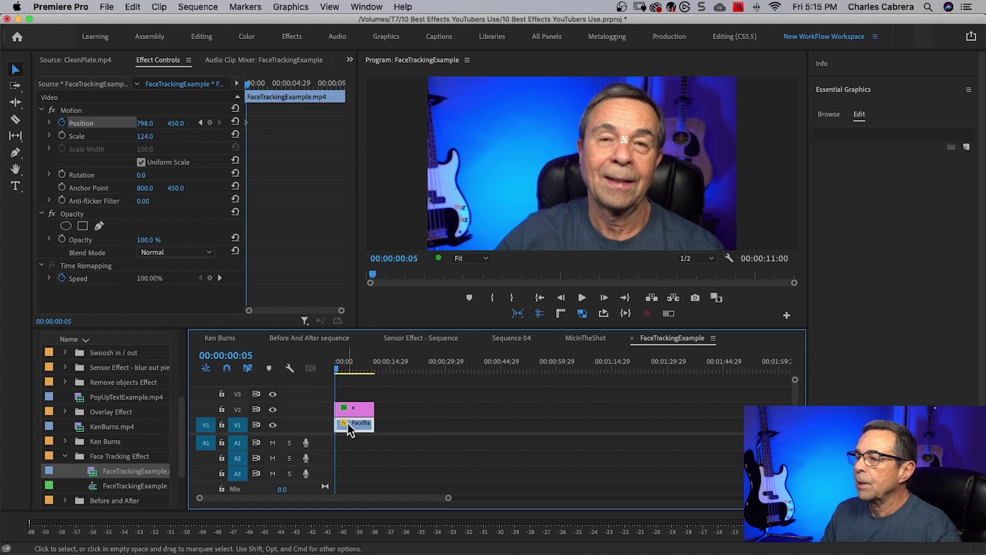
pyautogui.press('Right')
pyautogui.press('Right')
pyautogui.press('Right')
pyautogui.press('Right')
pyautogui.press('Right')
pyautogui.press('Right')
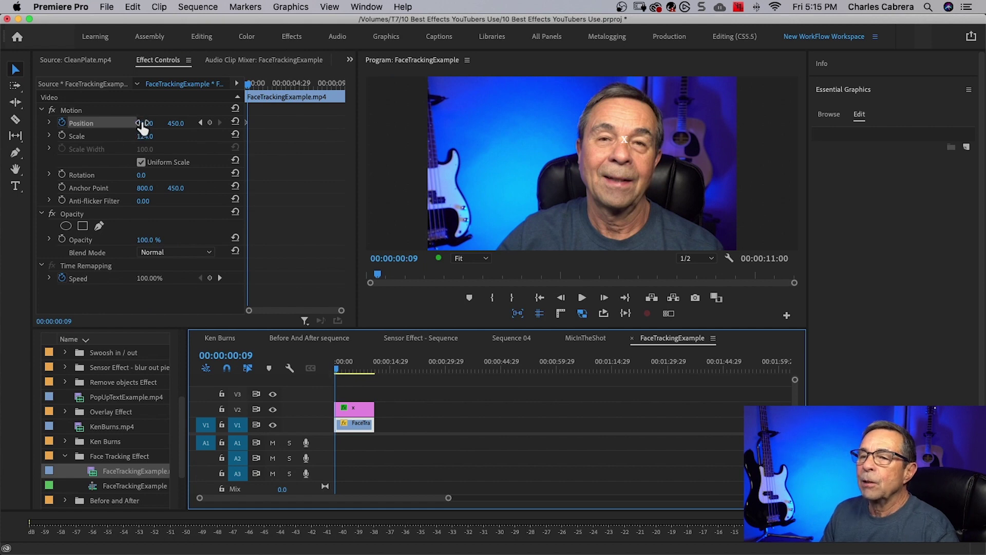
pyautogui.moveTo(143, 128); pyautogui.dragTo(172, 131)
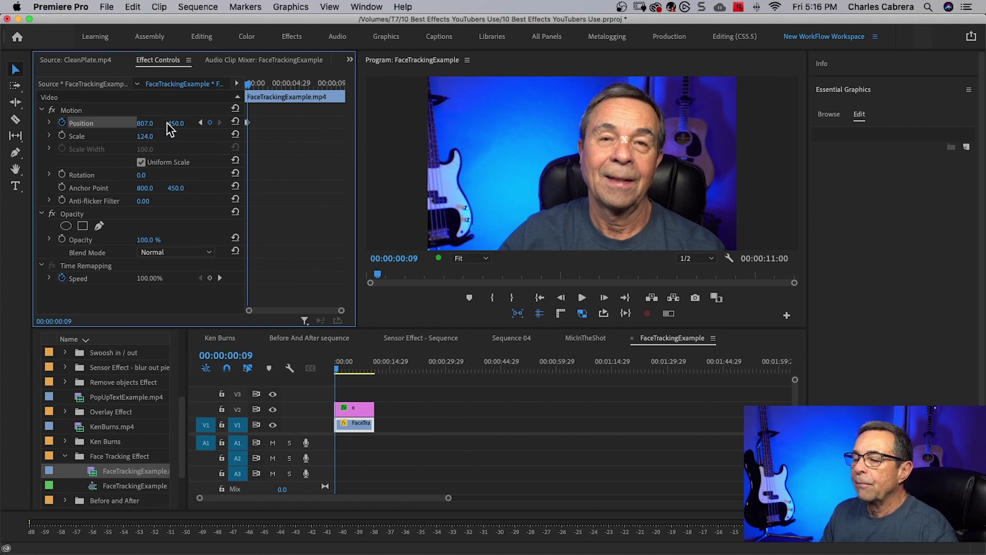
# - At 00:00:00:13, adjust the clip's horizontal position to realign the eyes with the x
pyautogui.press('Right')
pyautogui.press('Right')
pyautogui.press('Right')
pyautogui.press('Right')
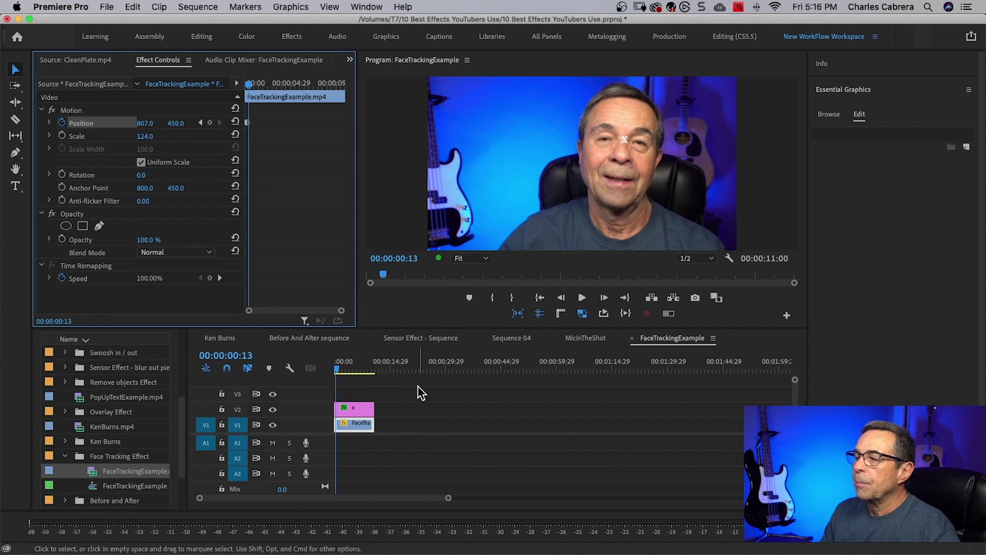
pyautogui.moveTo(145, 123); pyautogui.dragTo(152, 127)
# - Move ahead several more frames and keyframe the clip's horizontal position so the face stays centred on the x
pyautogui.press('Right')
pyautogui.press('Right')
pyautogui.press('Right')
pyautogui.press('Right')
pyautogui.press('Right')
pyautogui.press('Right')
pyautogui.press('Right')
pyautogui.press('Right')
pyautogui.press('Right')
pyautogui.press('Right')
pyautogui.press('Right')
pyautogui.moveTo(150, 127); pyautogui.dragTo(152, 127)
# - Continue keyframing the face alignment in small frame intervals up to 00:00:01:09, bringing the clip's position to 922, 447
pyautogui.press('Right')
pyautogui.press('Right')
pyautogui.press('Right')
pyautogui.press('Right')
pyautogui.press('Right')
pyautogui.moveTo(146, 127); pyautogui.dragTo(154, 125)
pyautogui.press('Right')
pyautogui.press('Right')
pyautogui.press('Right')
pyautogui.press('Right')
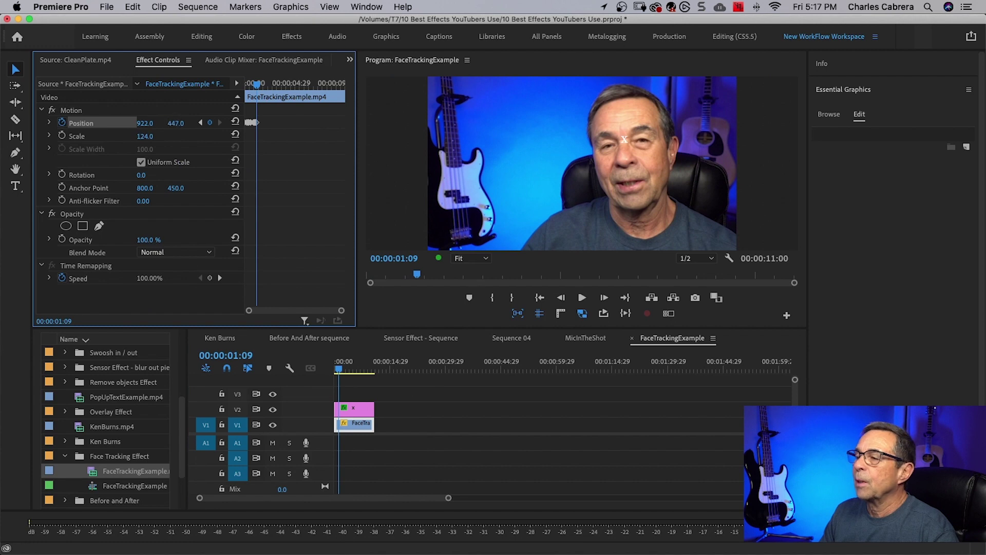
# - Keyframe the clip's horizontal and vertical position from 00:00:01:10 to 00:00:01:24, ending at 888, 441
pyautogui.press('Right')
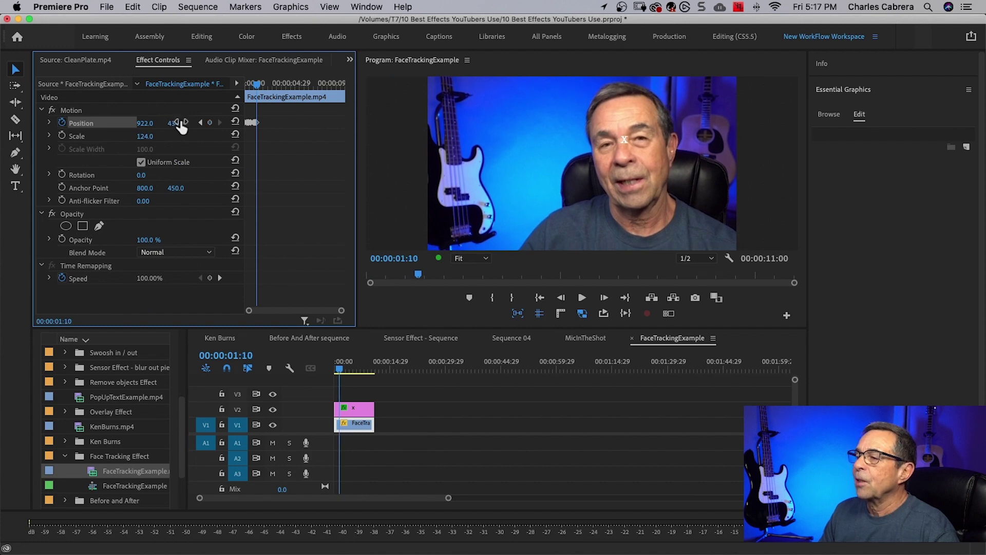
pyautogui.press('Right')
pyautogui.moveTo(161, 123)
pyautogui.mouseDown()
pyautogui.moveTo(169, 123)
pyautogui.moveTo(151, 128)
pyautogui.mouseUp()
pyautogui.press('Right')
pyautogui.press('Right')
pyautogui.press('Right')
pyautogui.press('Right')
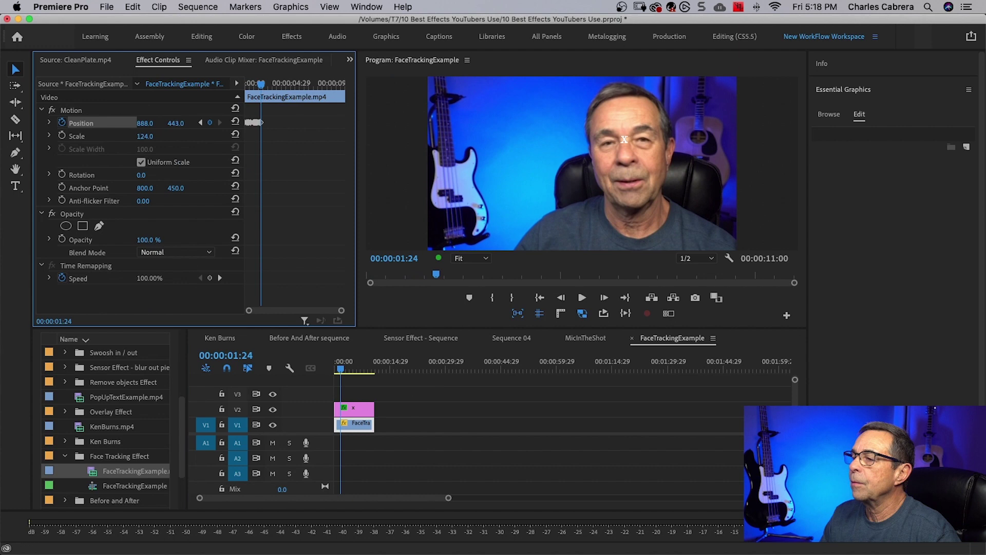
pyautogui.moveTo(176, 123); pyautogui.dragTo(174, 124)
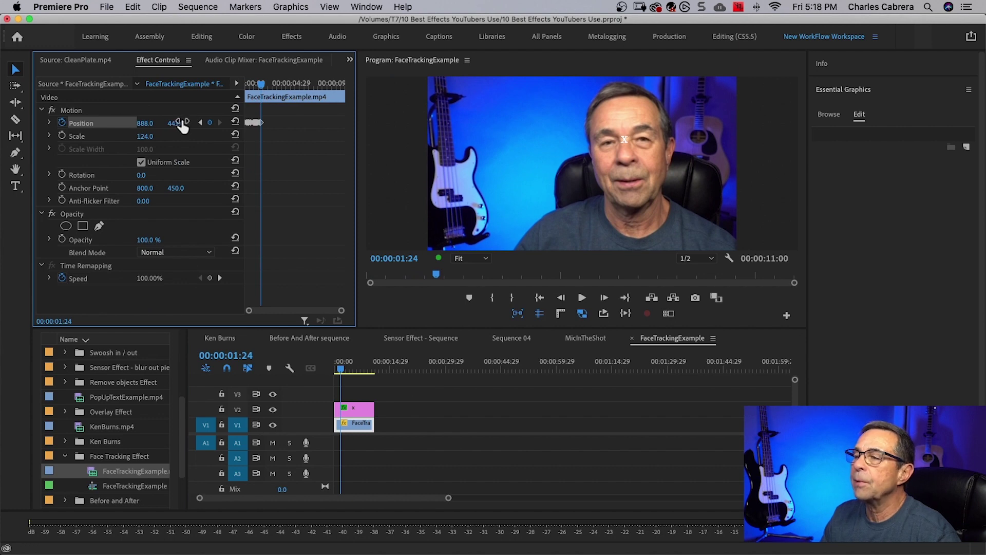
# - Add position keyframes at 00:00:01:27 and 00:00:02:01, bringing the clip's horizontal position to 824 at the second one
pyautogui.press('Right')
pyautogui.press('Right')
pyautogui.press('Right')
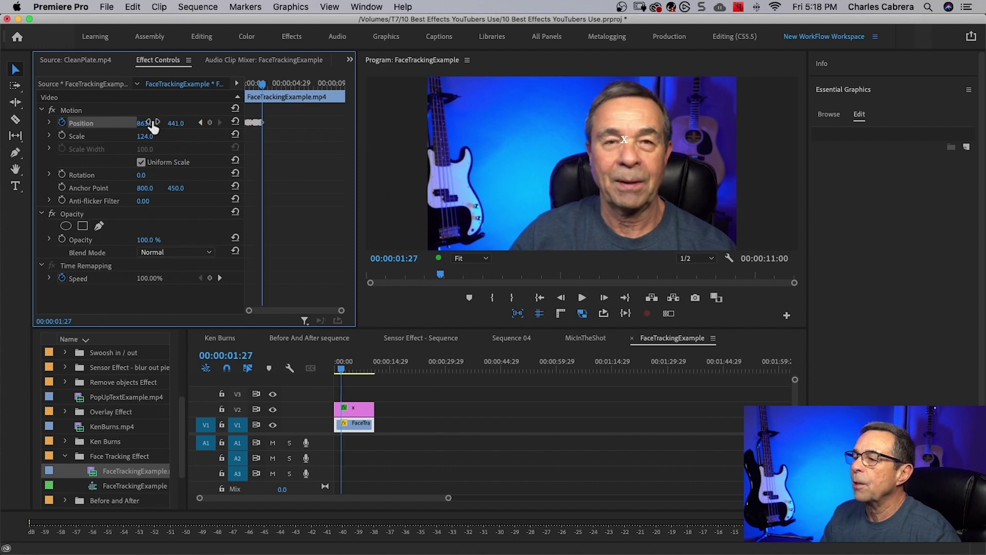
pyautogui.moveTo(154, 127); pyautogui.dragTo(141, 128)
pyautogui.press('Right')
pyautogui.press('Right')
pyautogui.press('Right')
pyautogui.press('Right')
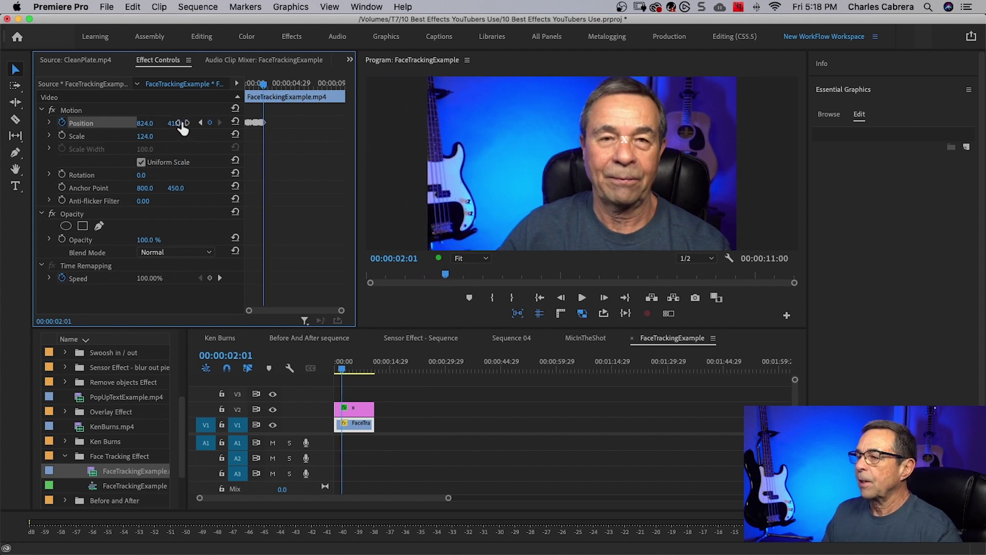
# - Keep adding position keyframes every few frames up to 00:00:05:10, ending at position 881, 469
pyautogui.click(322, 350)
pyautogui.press('Right')
pyautogui.press('Right')
pyautogui.press('Right')
pyautogui.press('Right')
pyautogui.press('Right')
pyautogui.press('Right')
pyautogui.press('Right')
pyautogui.press('Right')
pyautogui.press('Right')
pyautogui.press('Right')
pyautogui.press('Right')
pyautogui.press('Right')
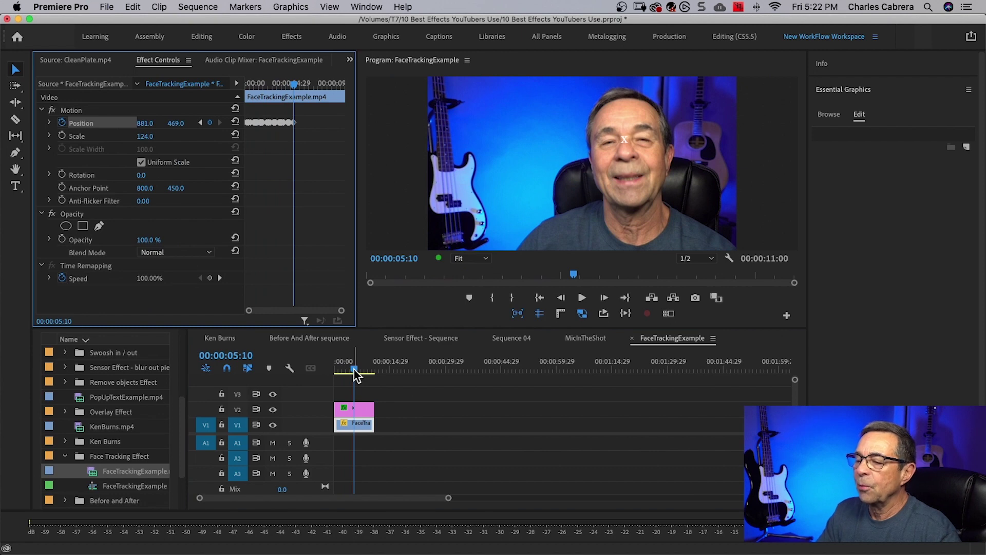
# - Play the FaceTrackingExample sequence from the start to review the keyframed face tracking
pyautogui.moveTo(358, 375); pyautogui.dragTo(303, 370)
pyautogui.press('space')
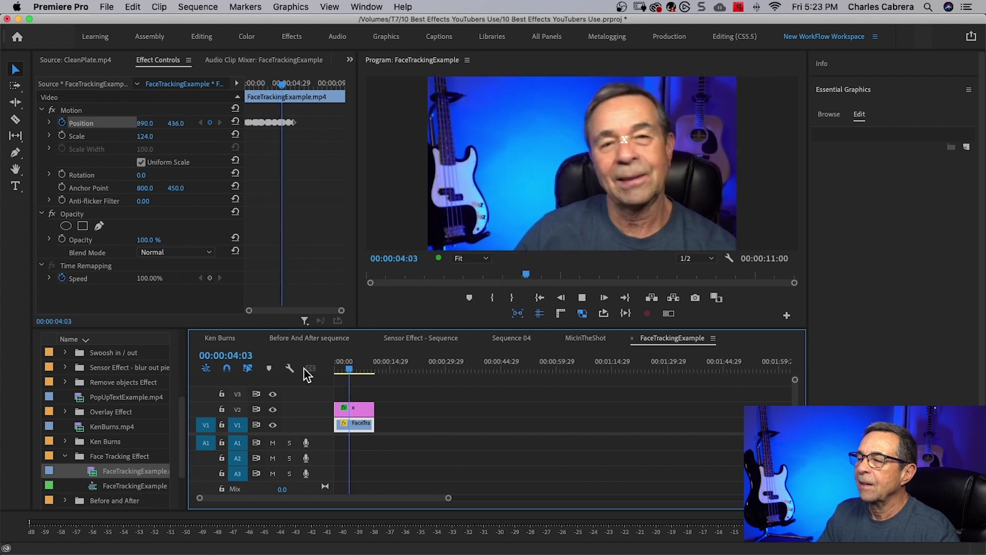
pyautogui.press('space')
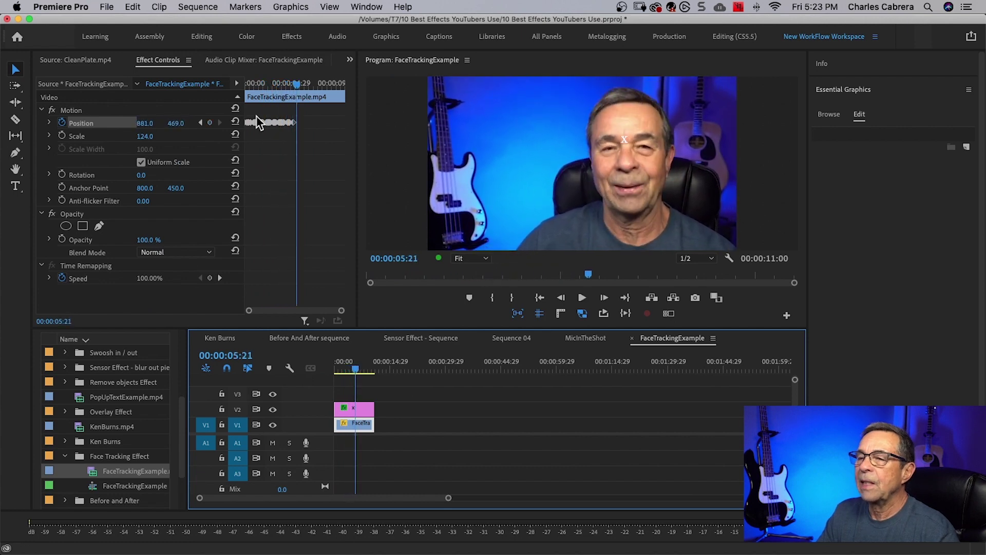